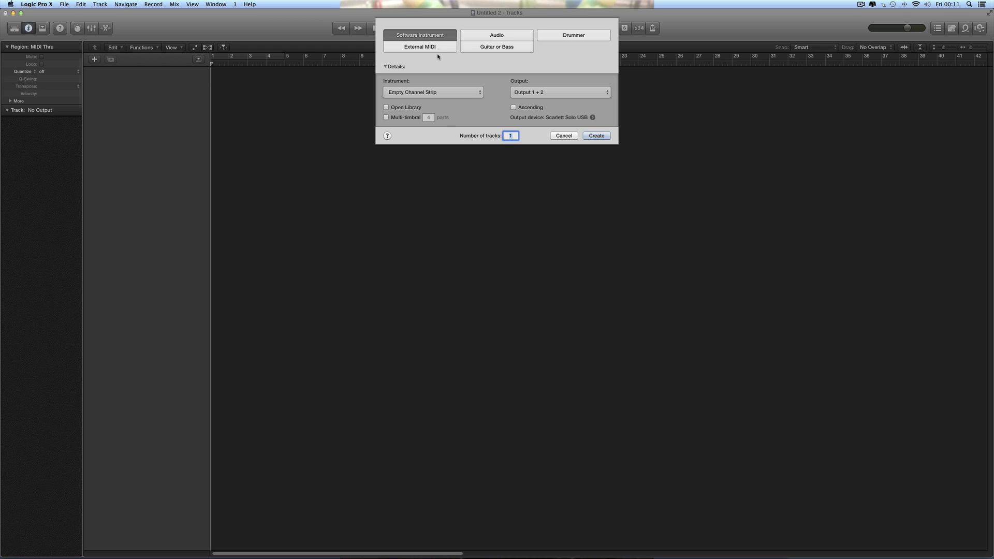
Step: Create one software instrument track and load the Bluebird drum kit patch from the library, closing the library when done
left_click(594, 136)
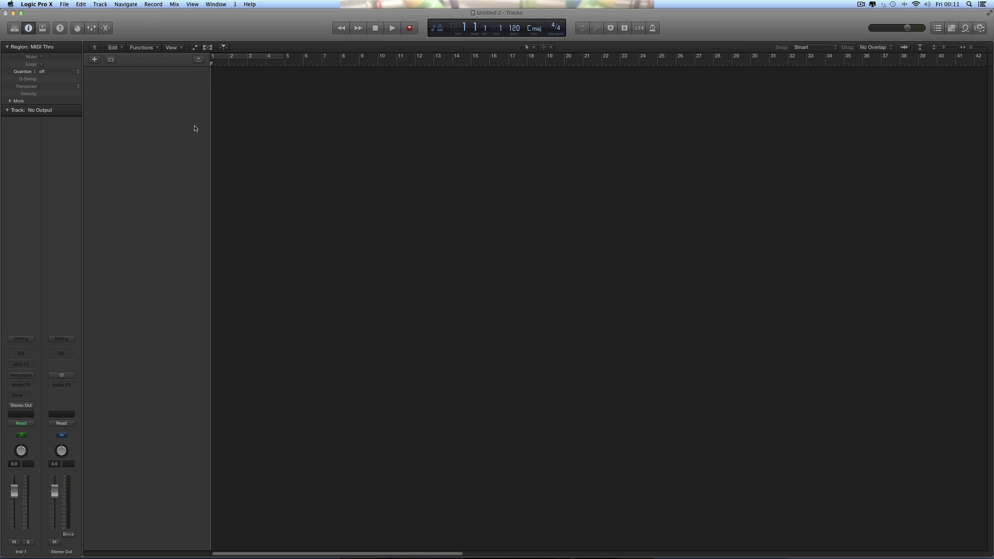
left_click(14, 28)
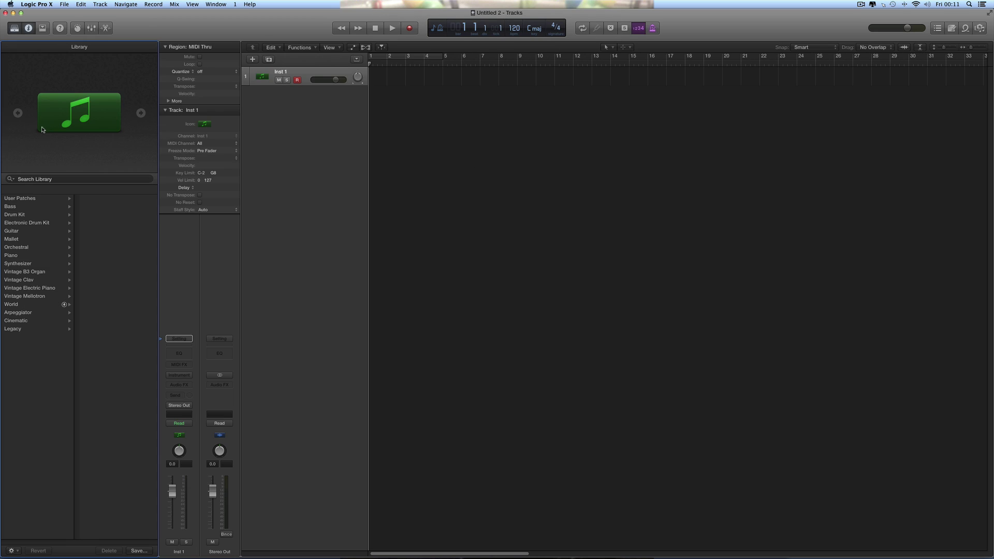
left_click(21, 215)
left_click(96, 200)
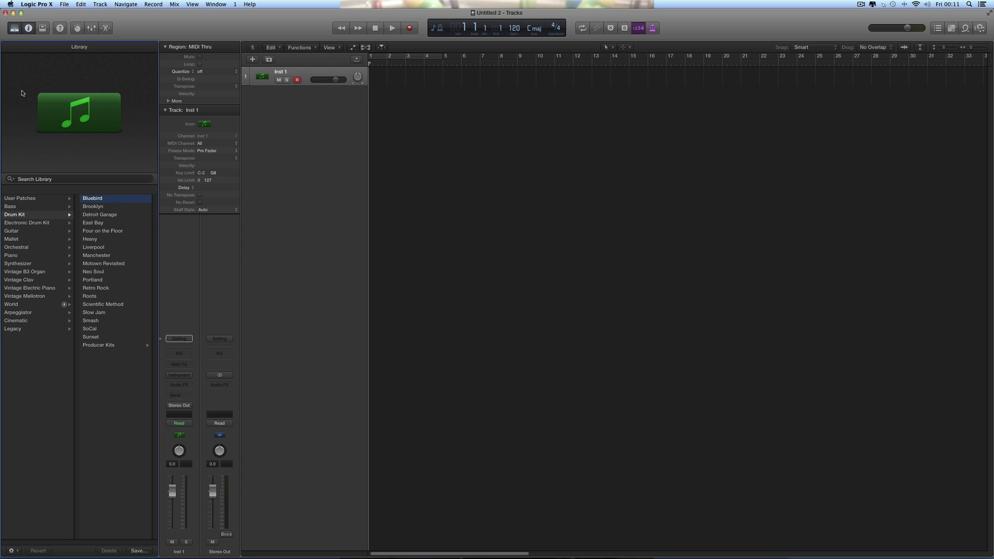
left_click(14, 28)
Step: Show the Musical Typing keyboard and move it slightly lower over the empty tracks area
left_click(216, 4)
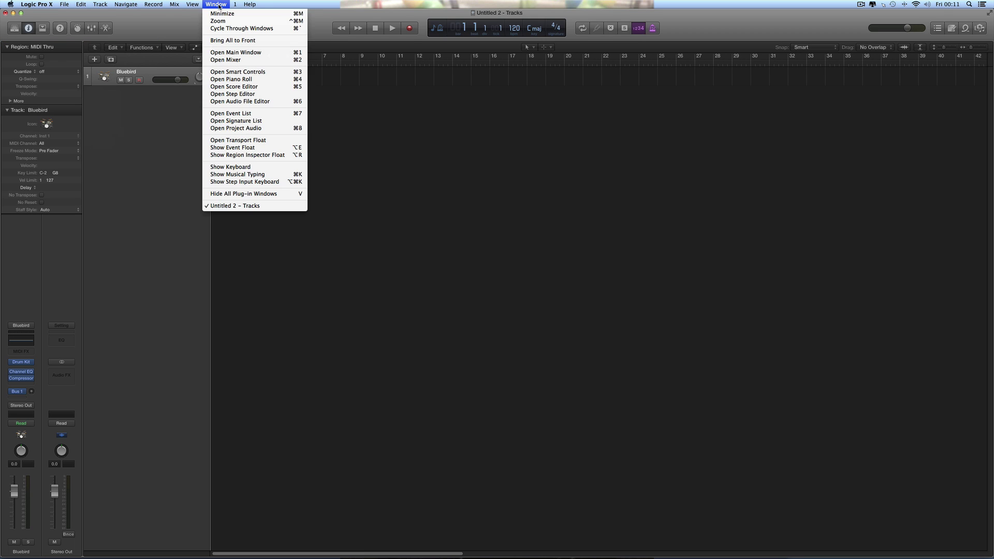
key("Return")
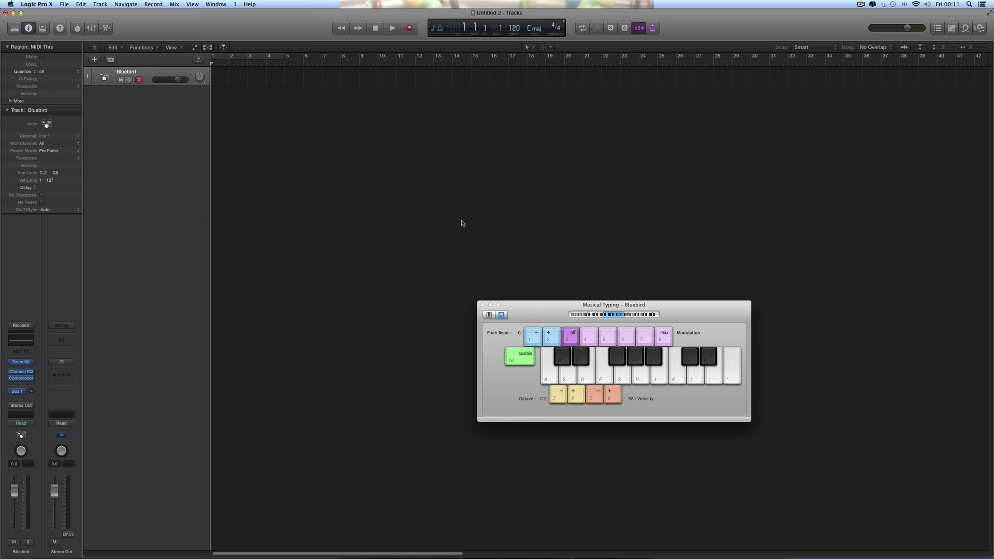
left_click_drag(526, 309, 512, 346)
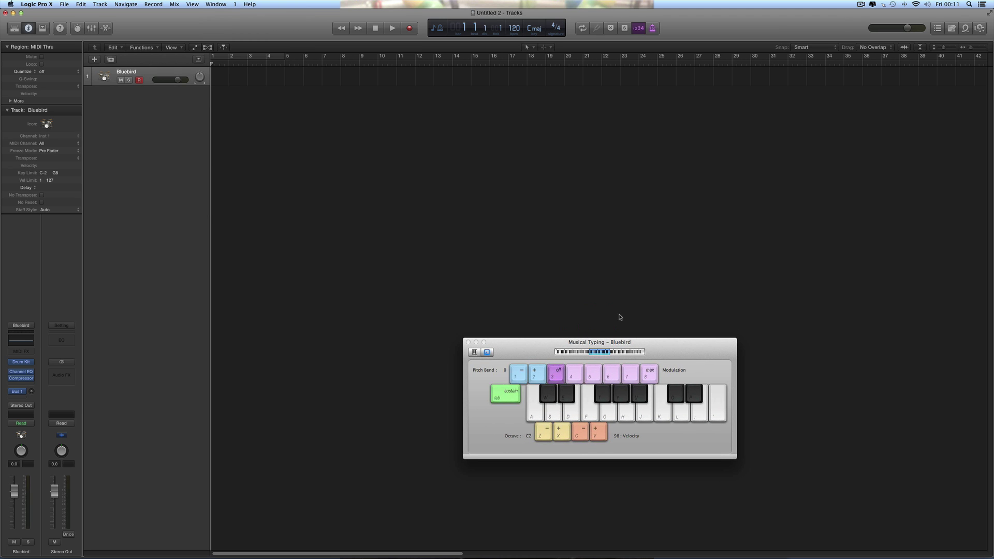
Step: Lower the Musical Typing octave to C1 and audition a Bluebird drum sound with repeated single hits
key("d")
left_click(548, 433)
key("d")
key("d")
key("d")
key("d")
key("d")
scroll(283, 161, "left", 1)
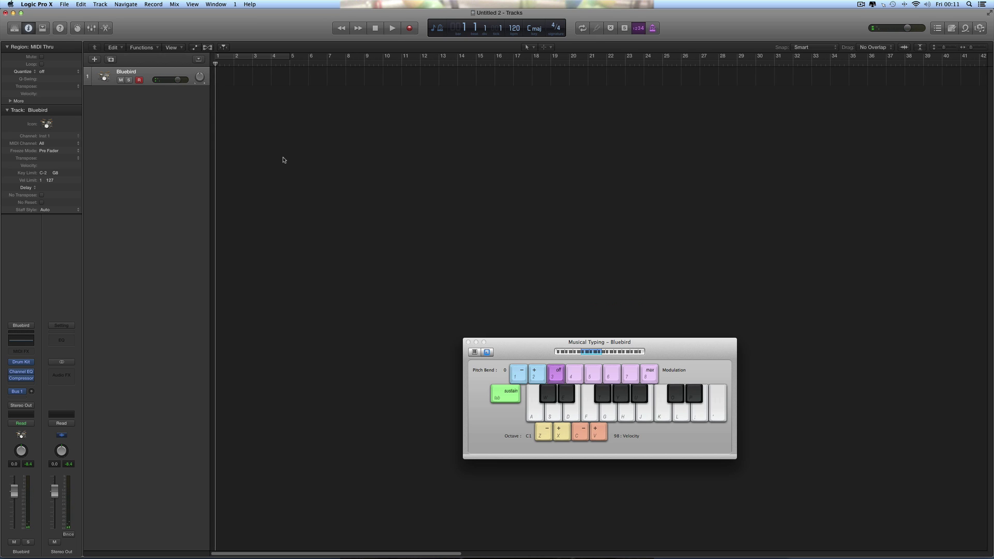
Step: Set the project tempo to 80, listen briefly to the metronome and return the playhead to bar 1
left_click_drag(514, 28, 517, 81)
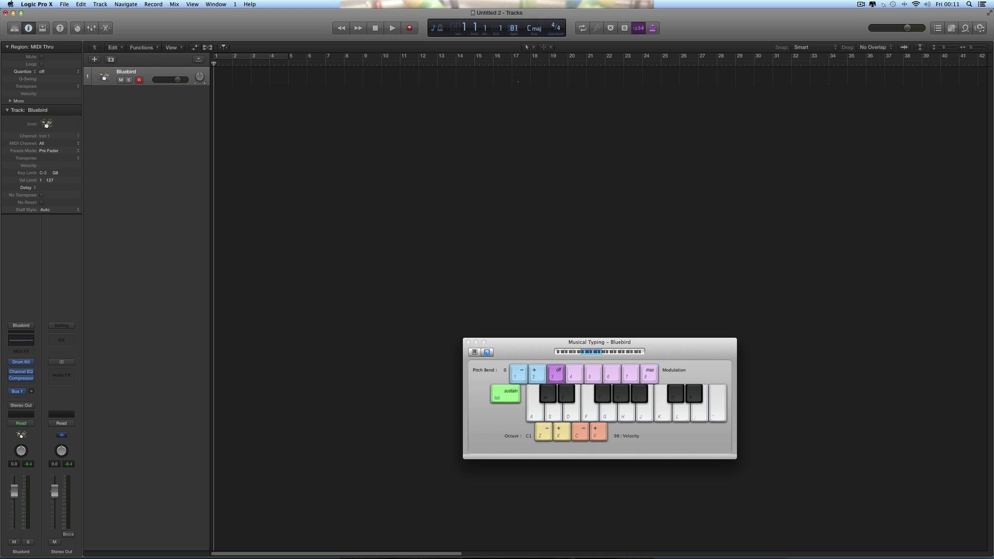
left_click(386, 31)
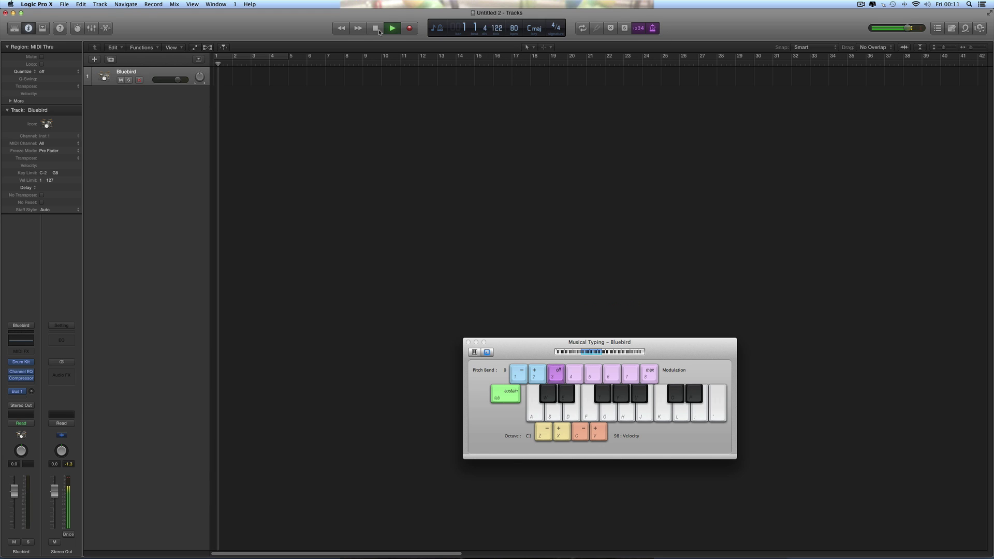
left_click(376, 29)
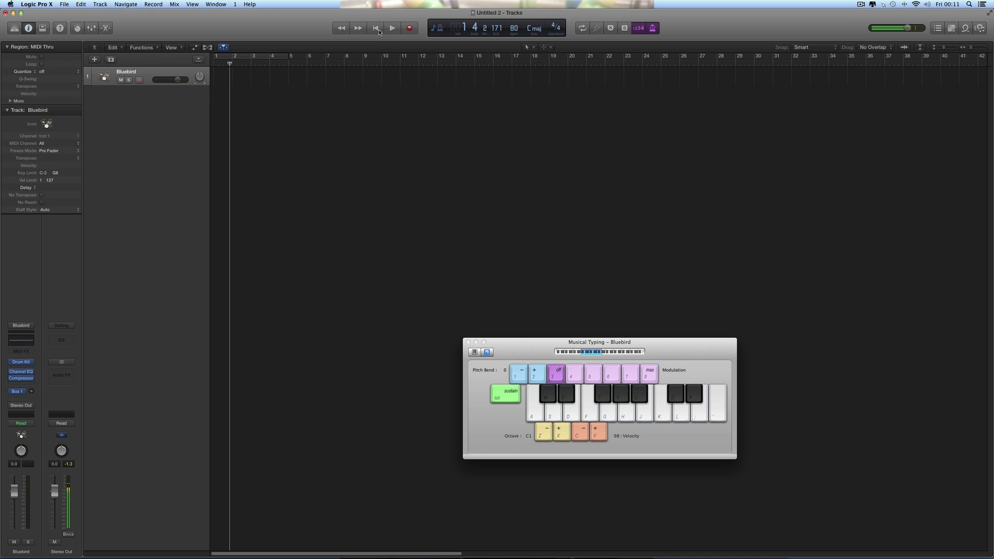
left_click(376, 29)
Step: Set the recording count-in to 1 bar
left_click(653, 30)
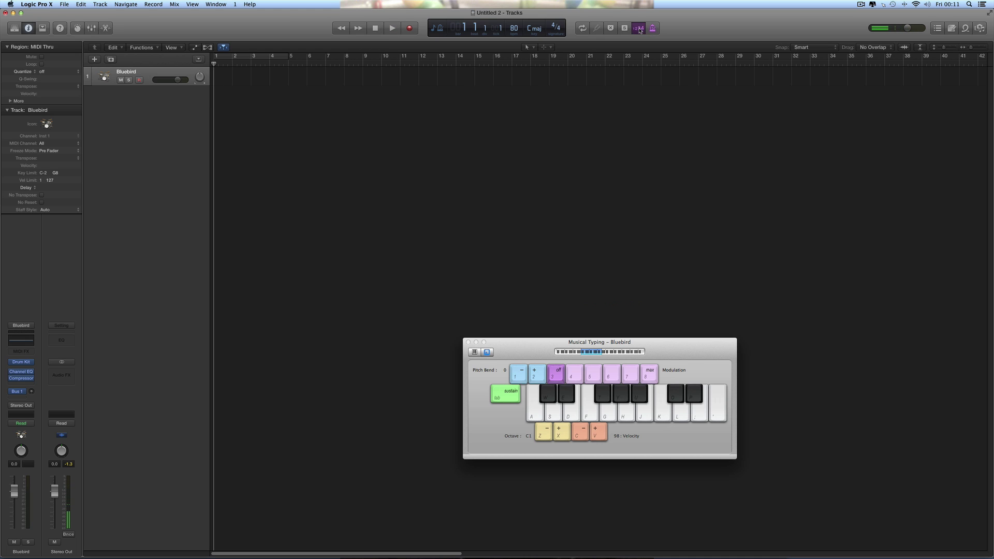
left_click(158, 5)
mouse_move(241, 13)
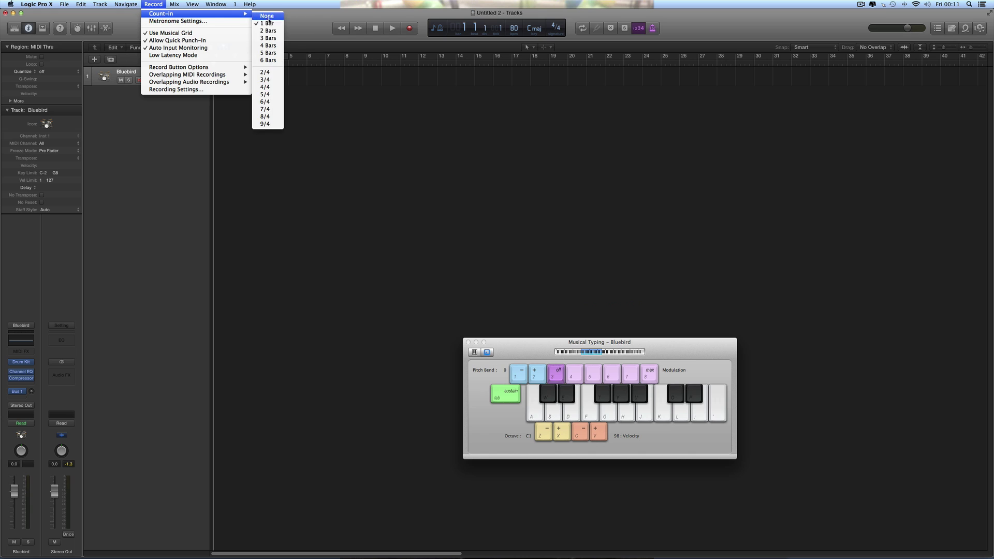
left_click(267, 24)
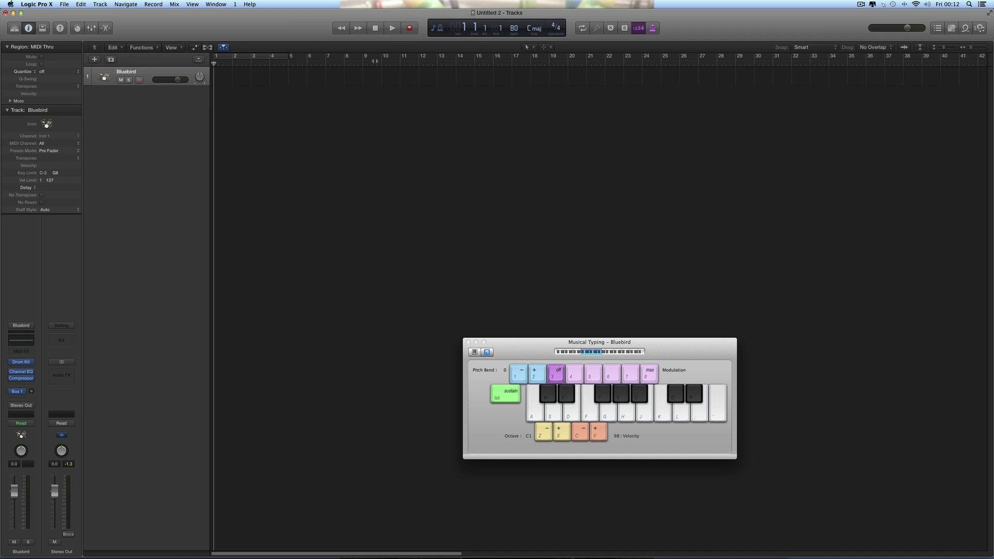
Step: Record a steady pattern of single drum hits on the Bluebird track from bar 1 to bar 17, then return to the start
left_click(409, 29)
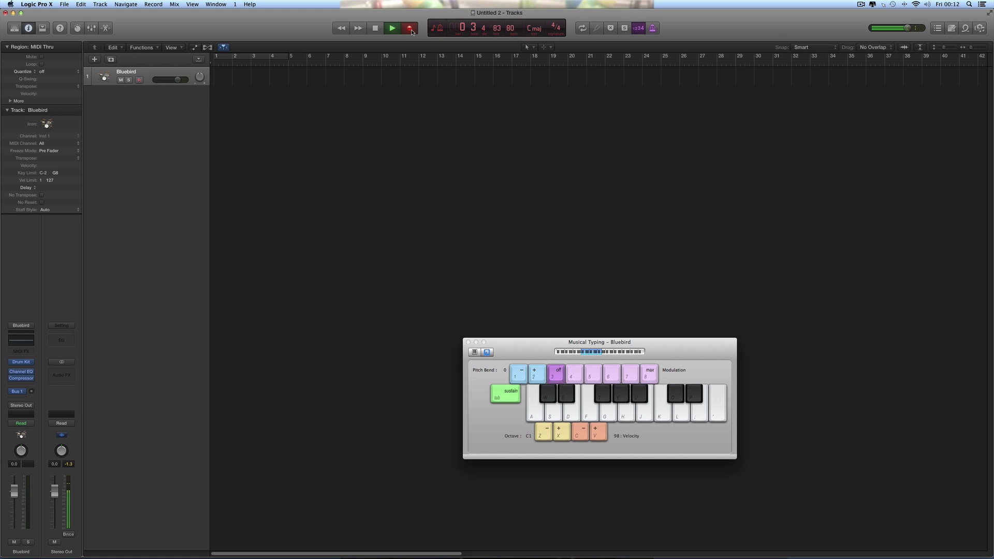
key("e")
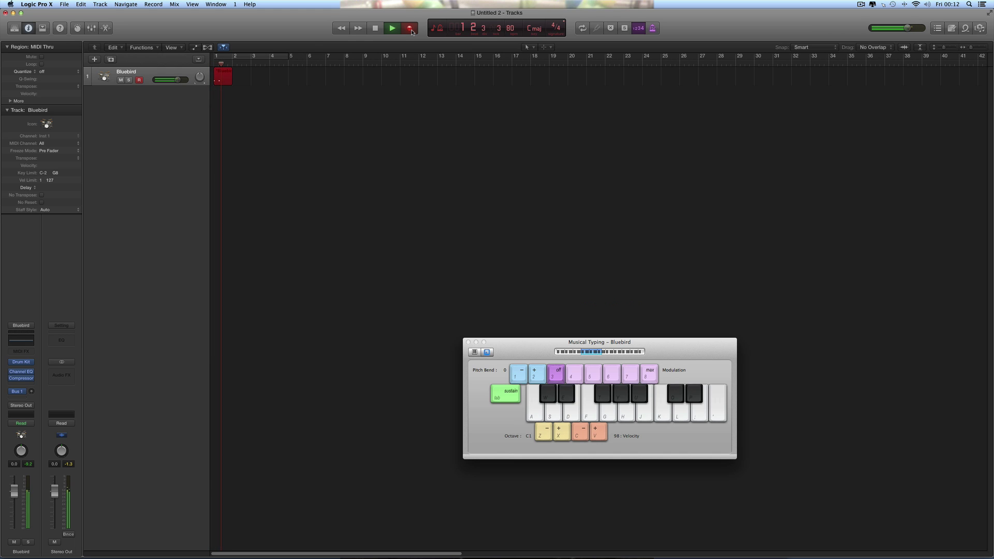
key("d")
key("d")
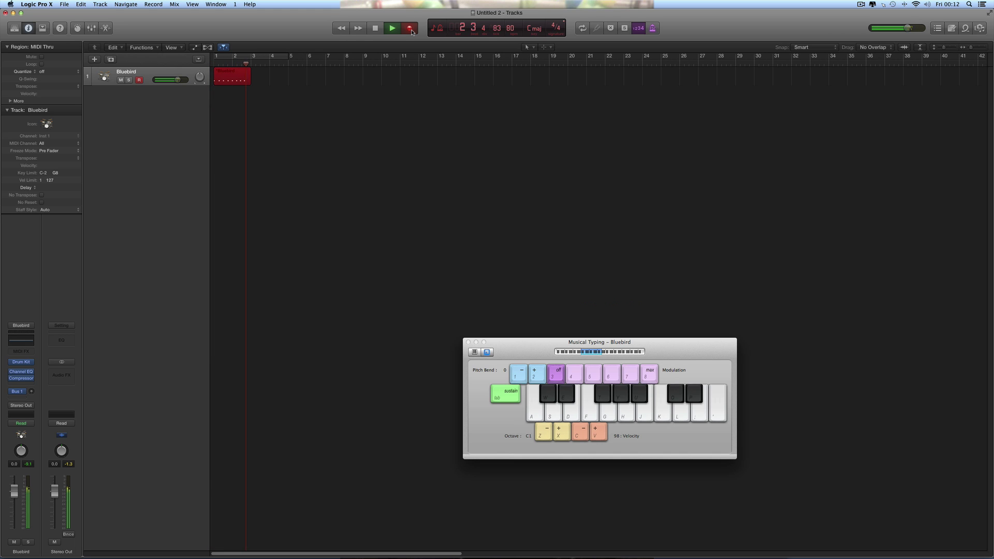
key("d")
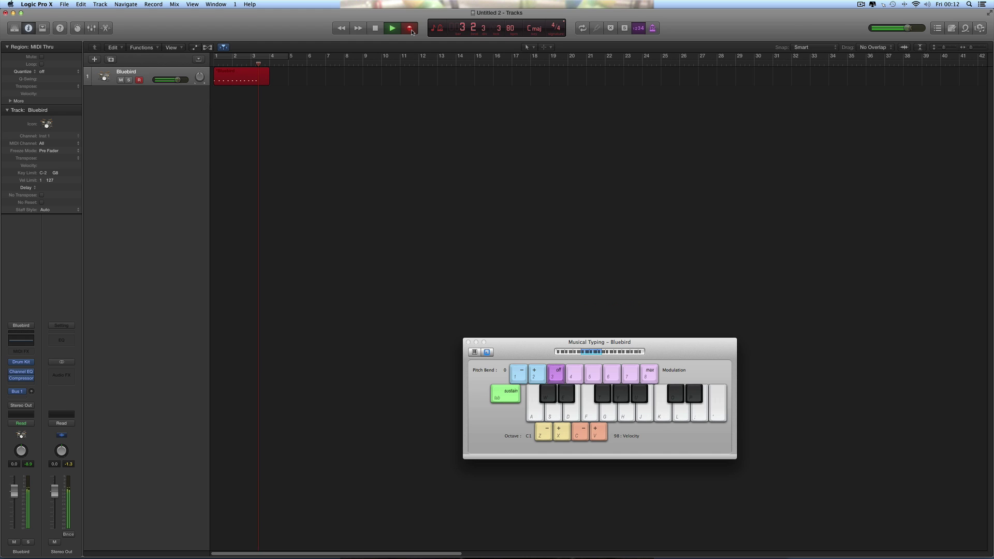
key("d")
key("d")
key("d")
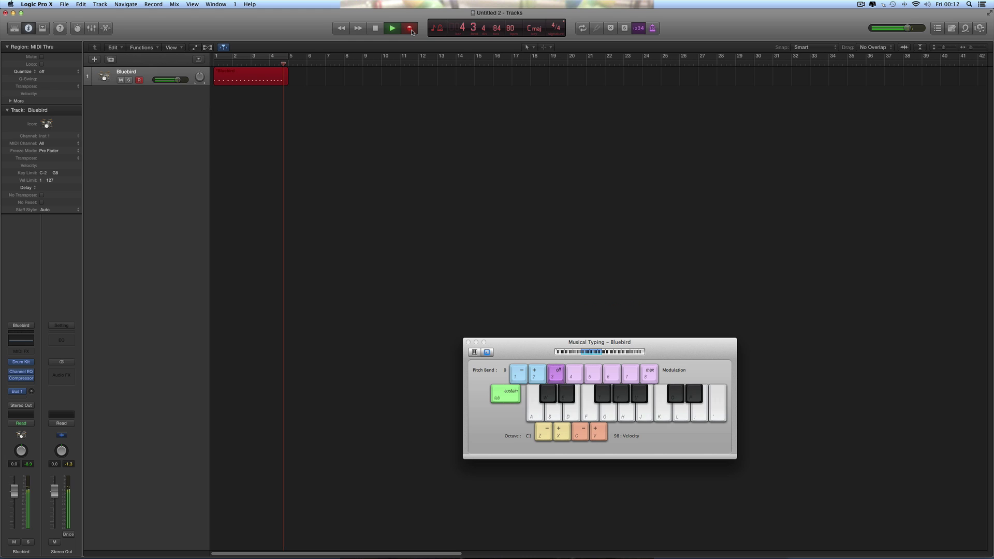
key("d")
key("d")
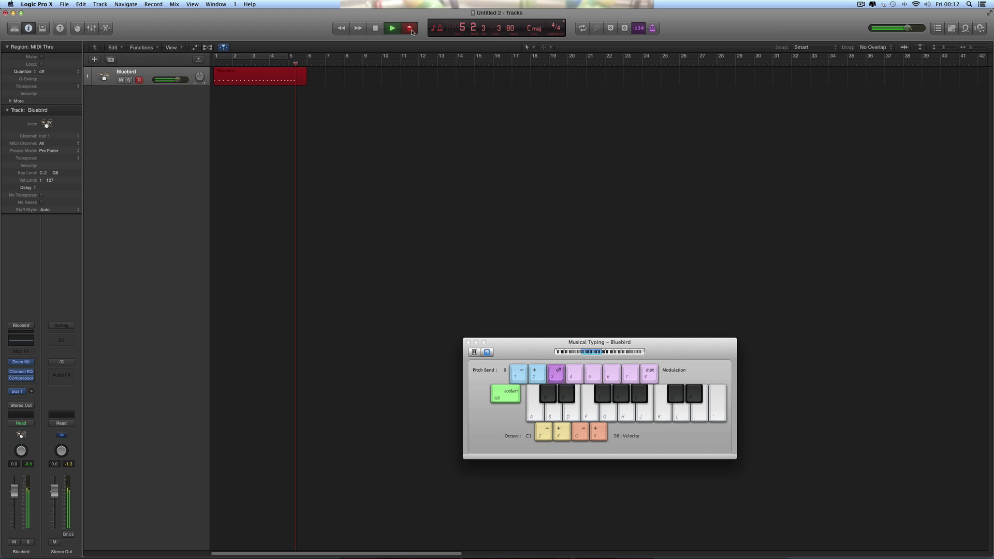
key("d")
key("d")
key("d")
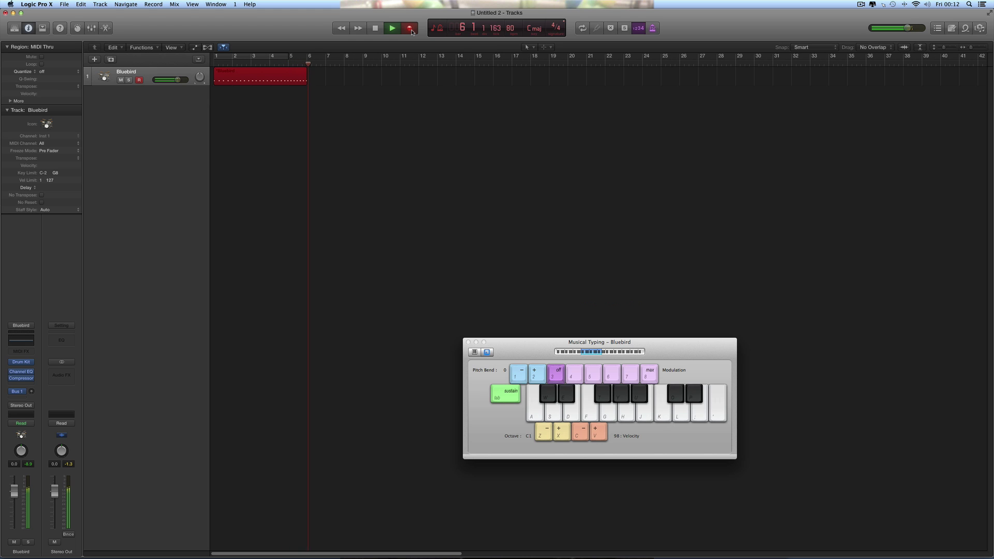
key("d")
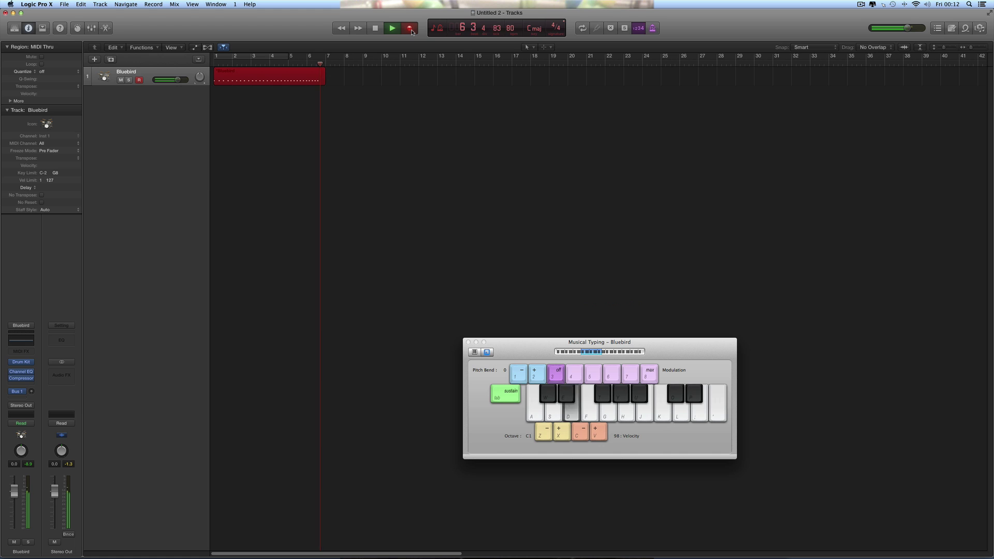
key("d")
key("d")
key("d")
key("d")
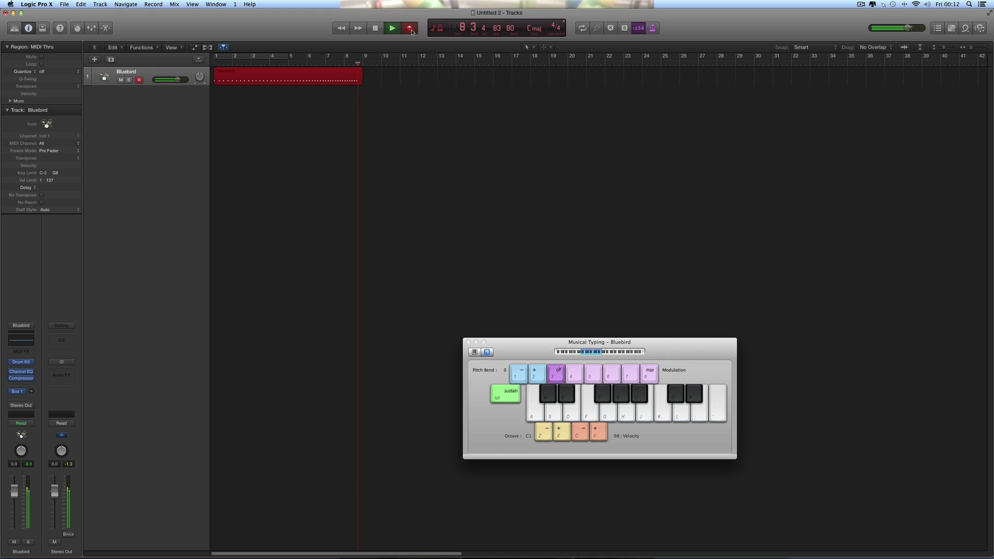
key("d")
key("d")
key("d")
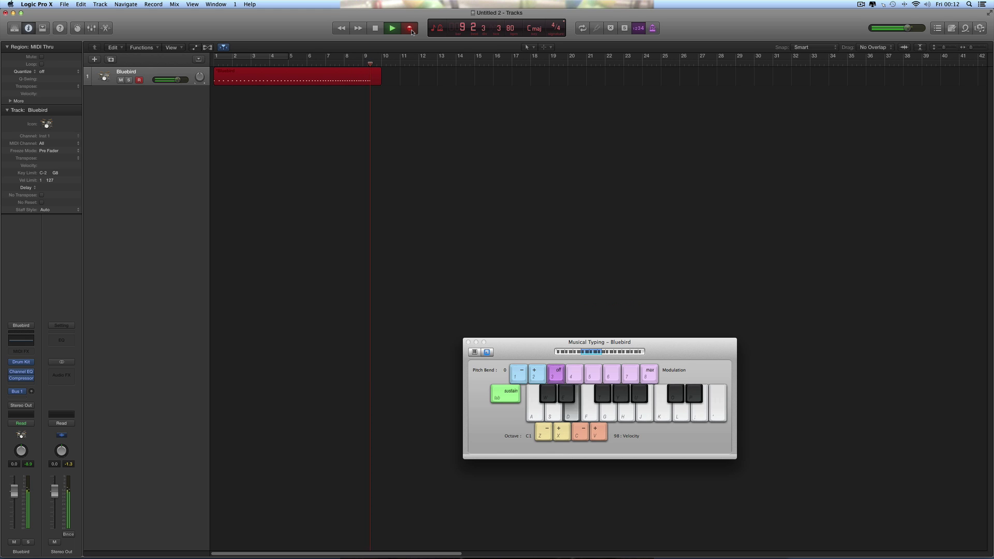
key("d")
key("d")
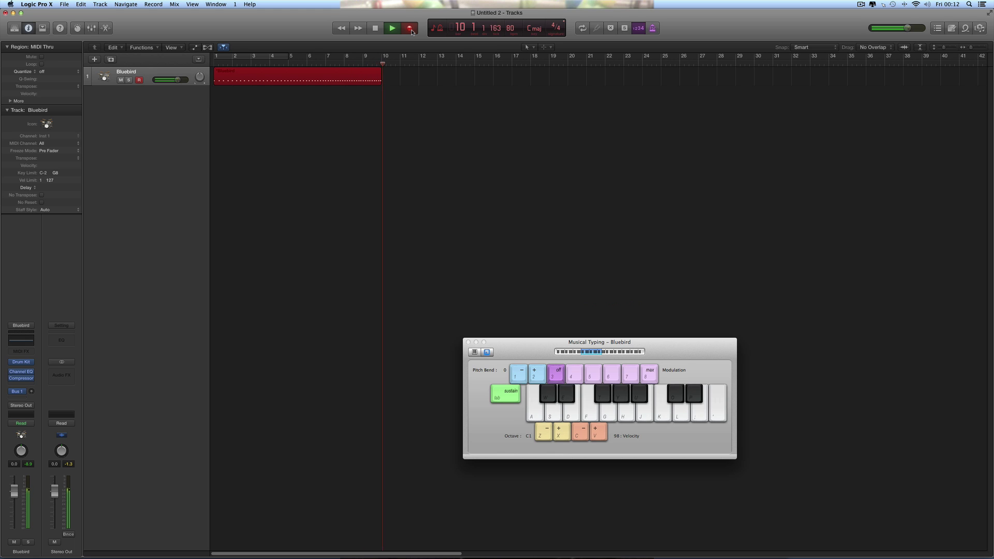
key("d")
key("d")
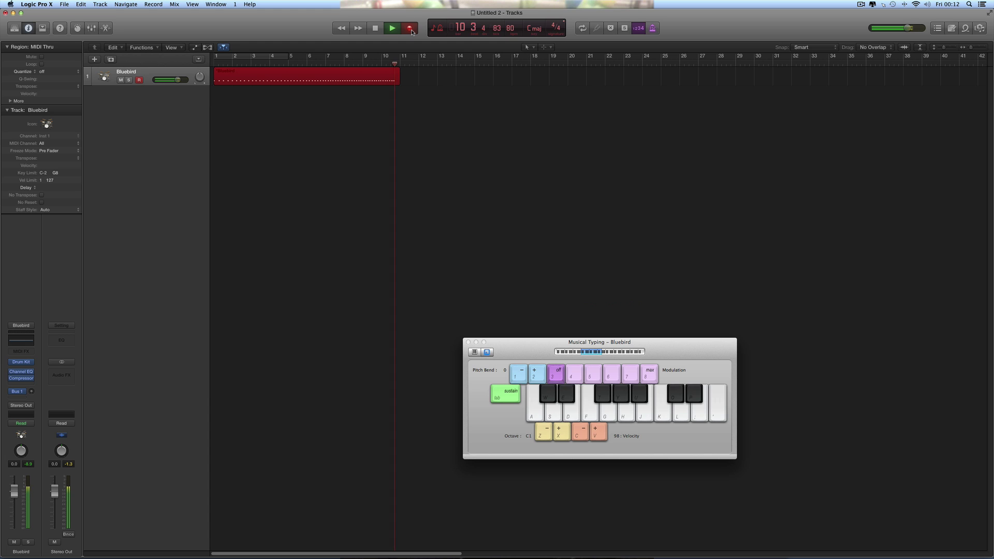
key("d")
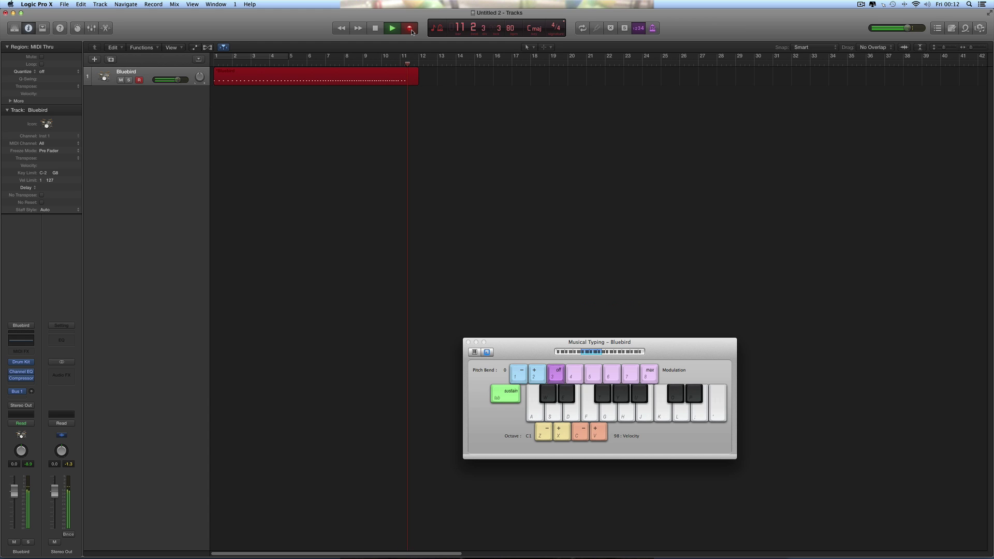
key("d")
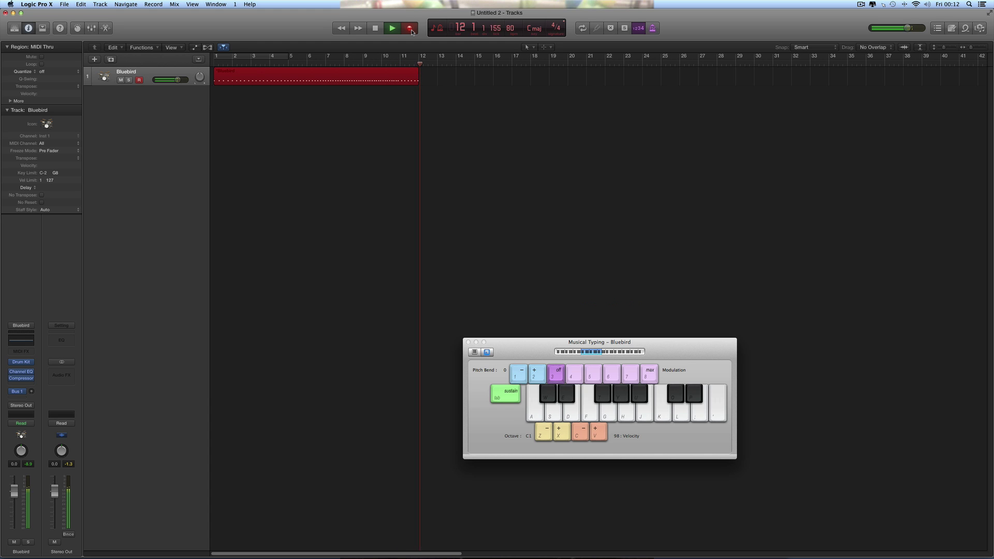
key("e")
key("e")
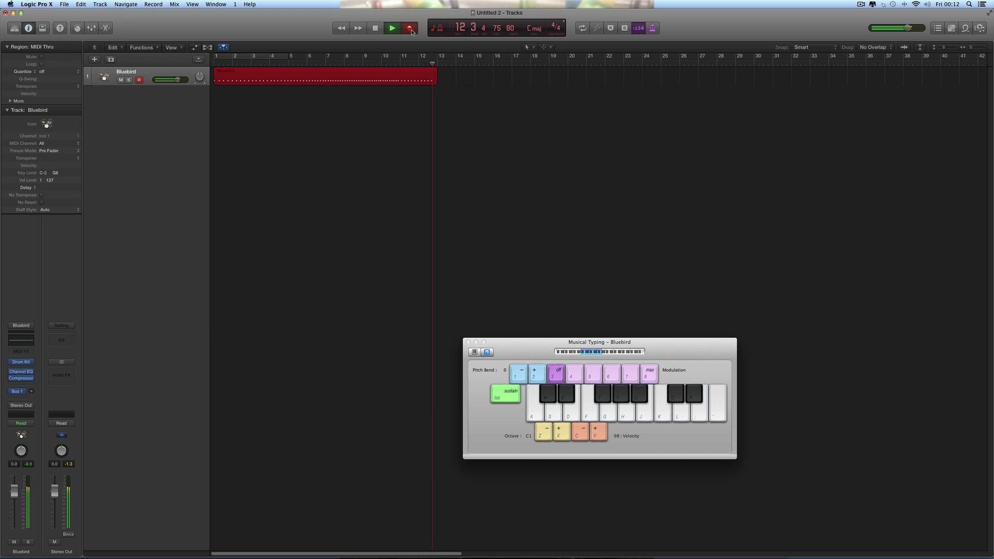
key("d")
key("d")
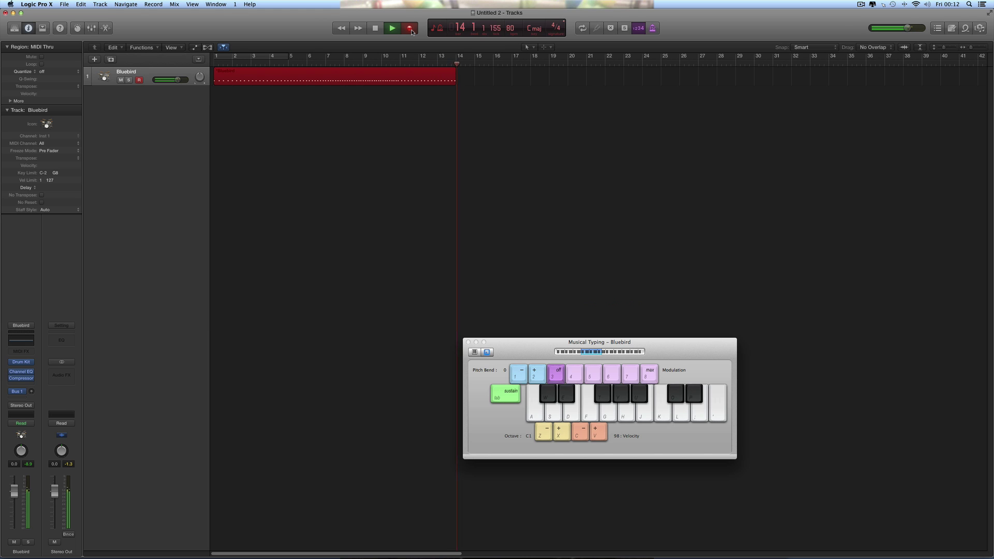
key("e")
key("e")
key("e")
key("e")
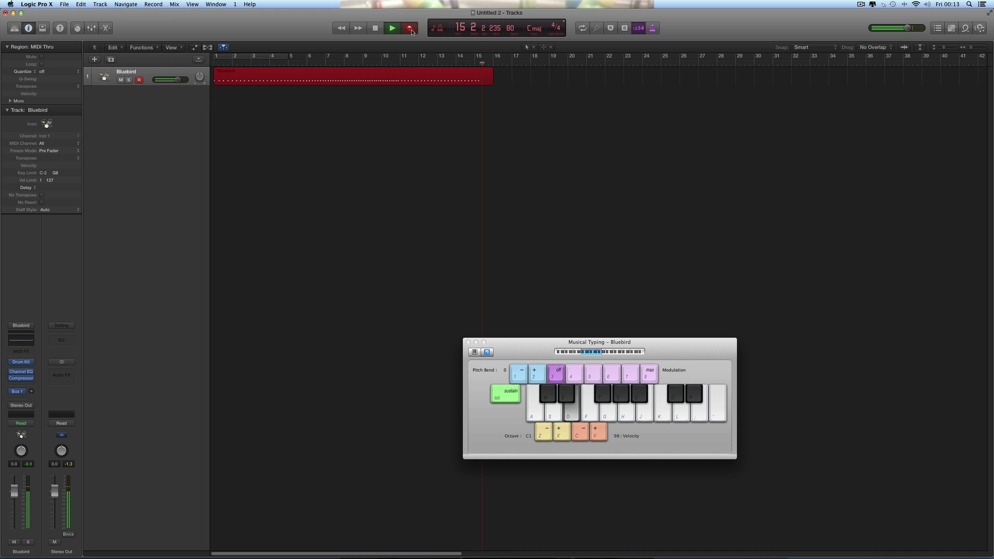
key("e")
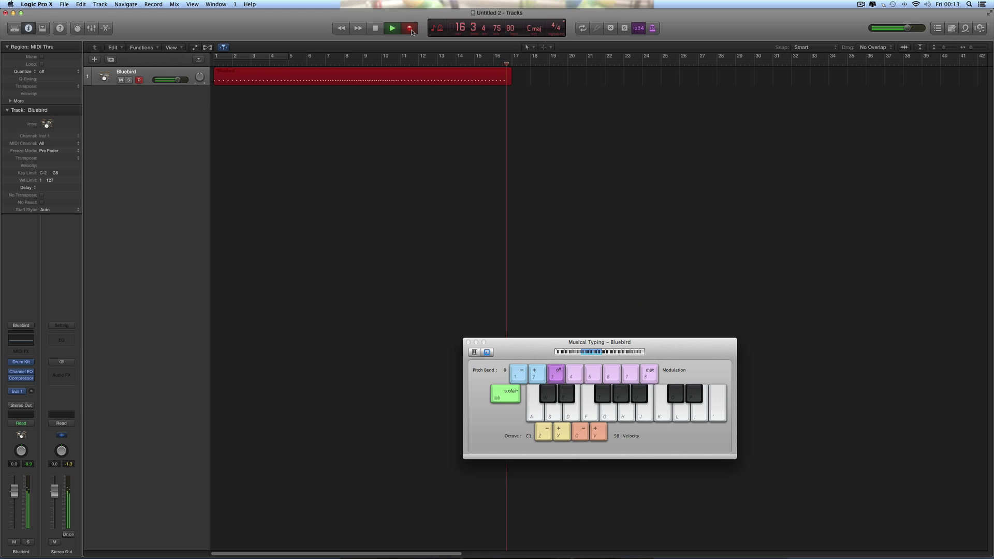
key("space")
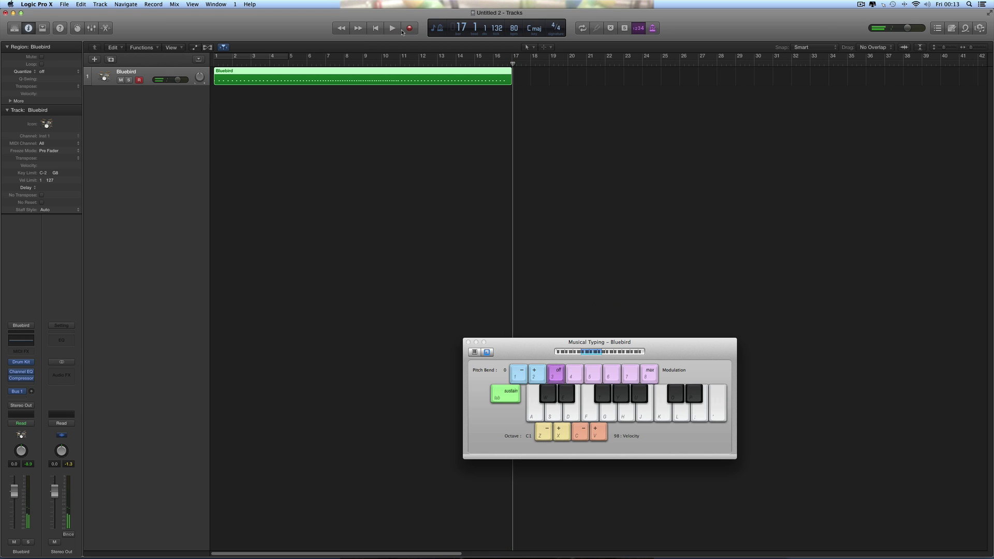
left_click(377, 30)
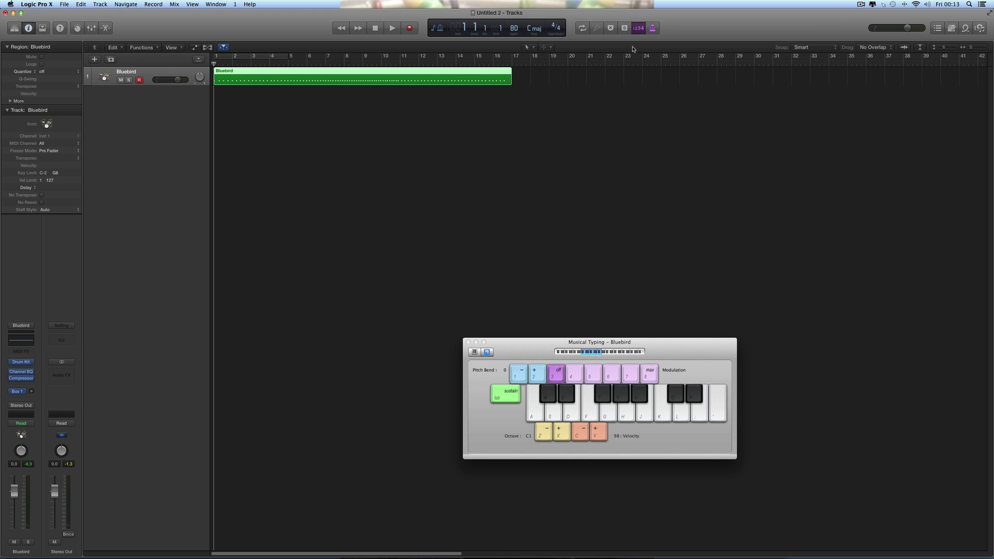
Step: Show the global tracks and add the Beat Mapping track beneath the tempo track
left_click(199, 59)
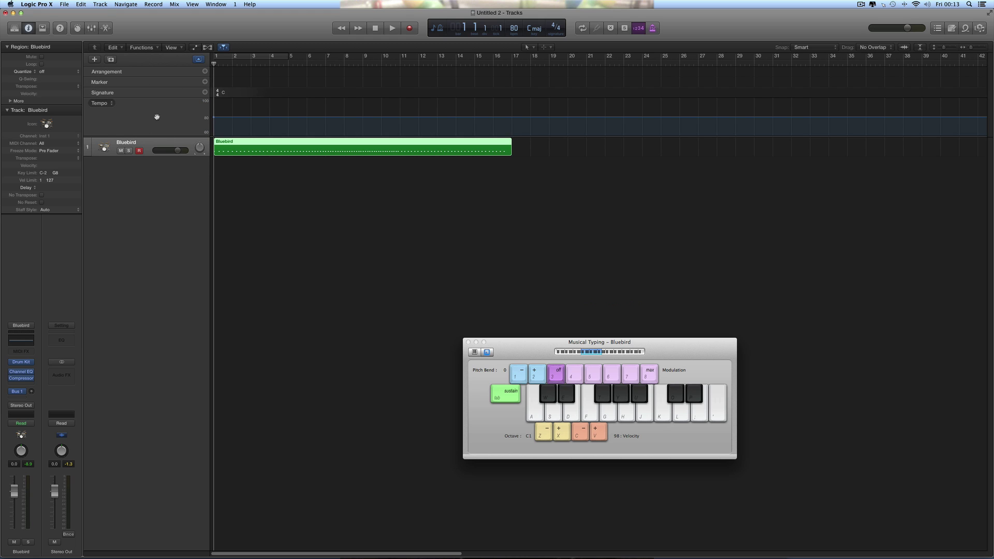
key("t")
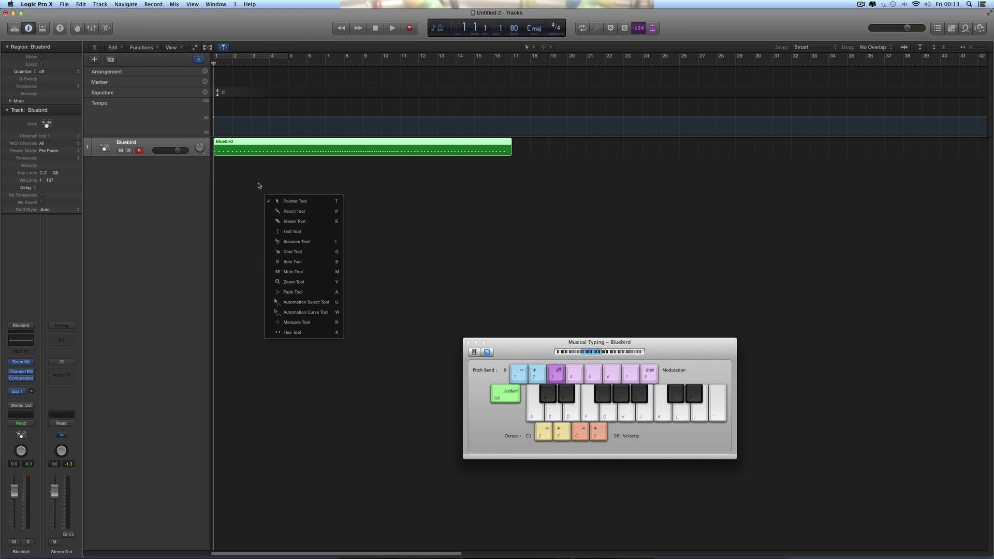
left_click(258, 184)
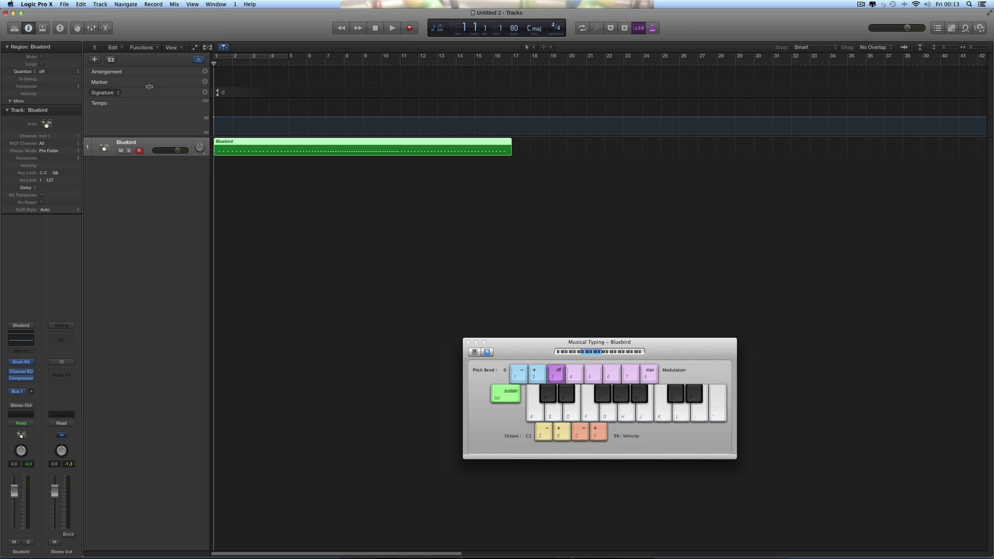
right_click(161, 105)
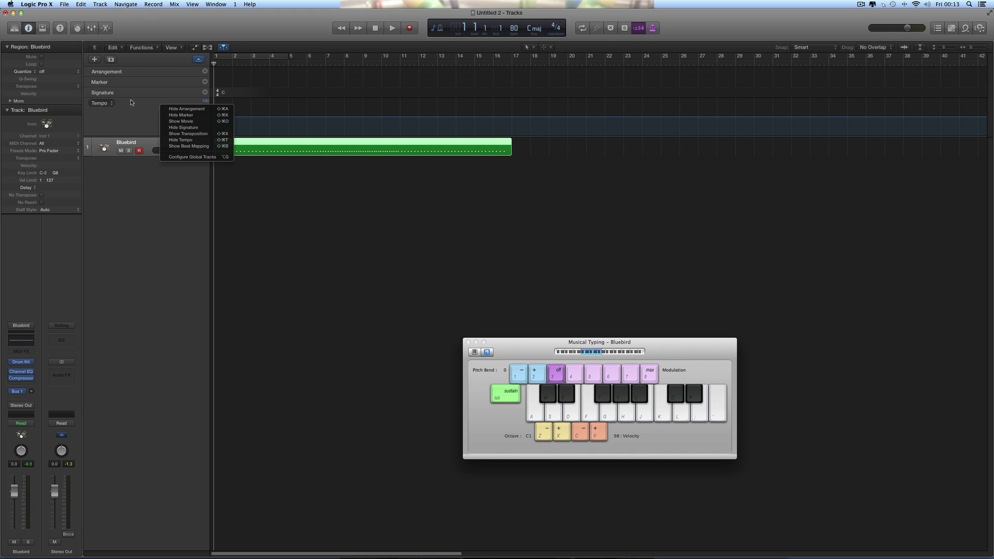
left_click(189, 147)
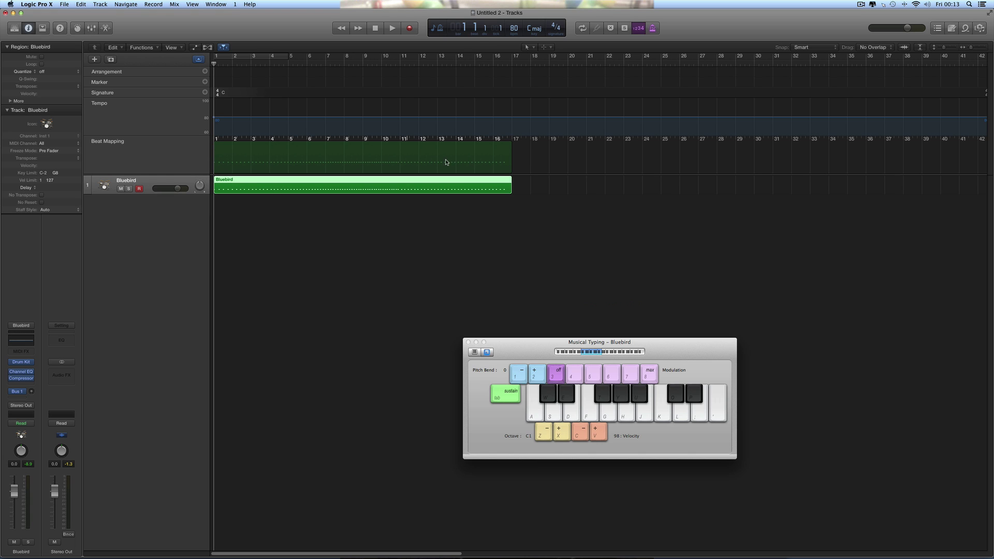
Step: Set beats from the Bluebird guide region with a 1/4 Note value, after moving the Musical Typing window out of the way
left_click_drag(511, 353, 784, 379)
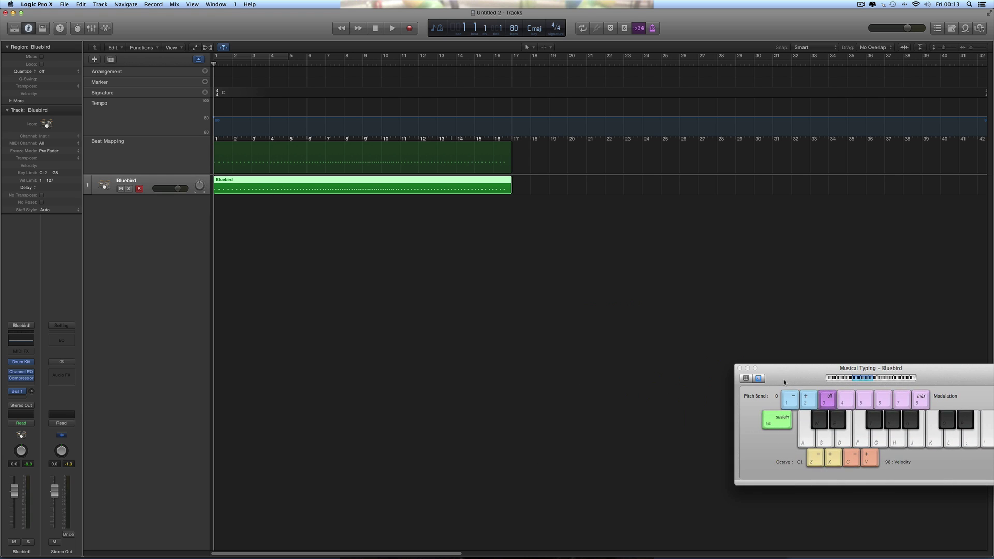
left_click(980, 49)
scroll(392, 208, "left", 2)
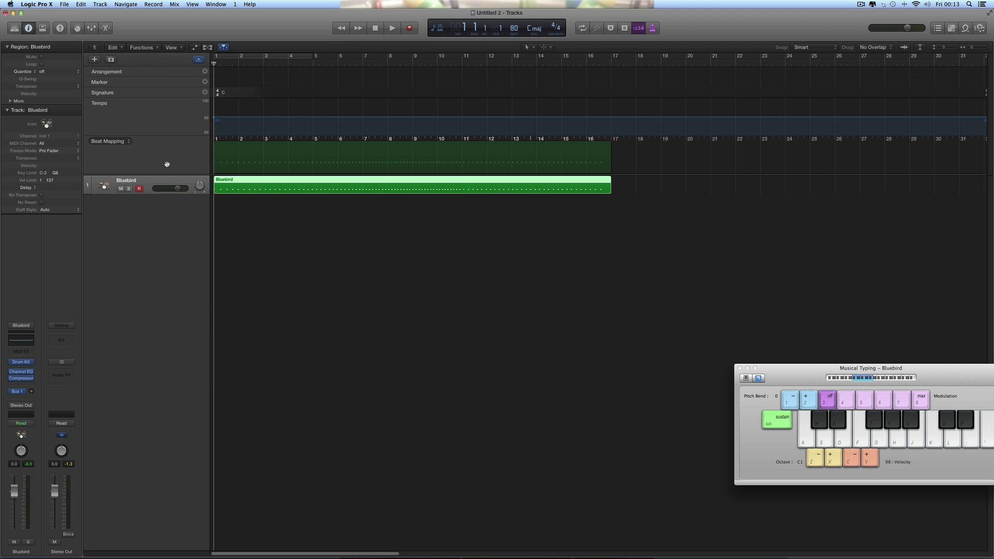
left_click(128, 142)
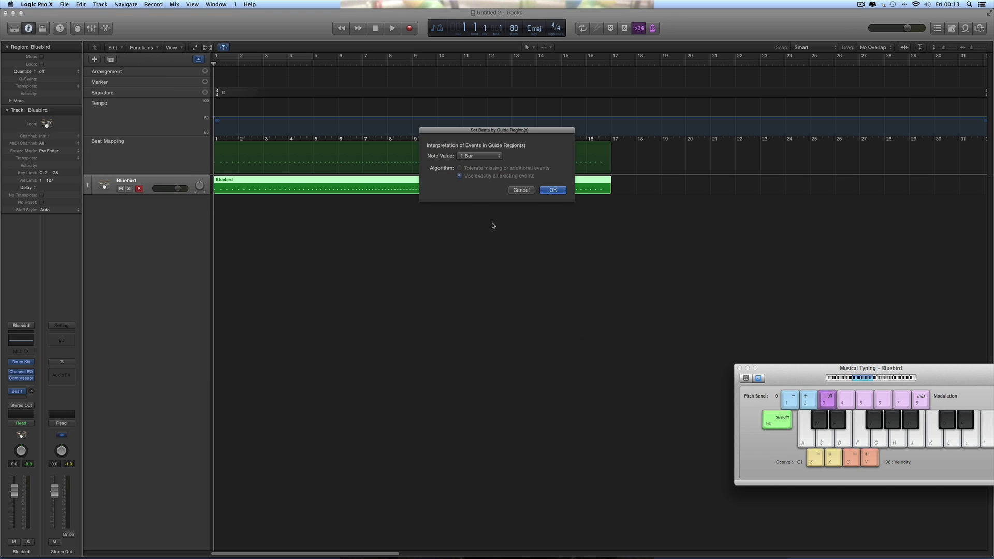
left_click(489, 157)
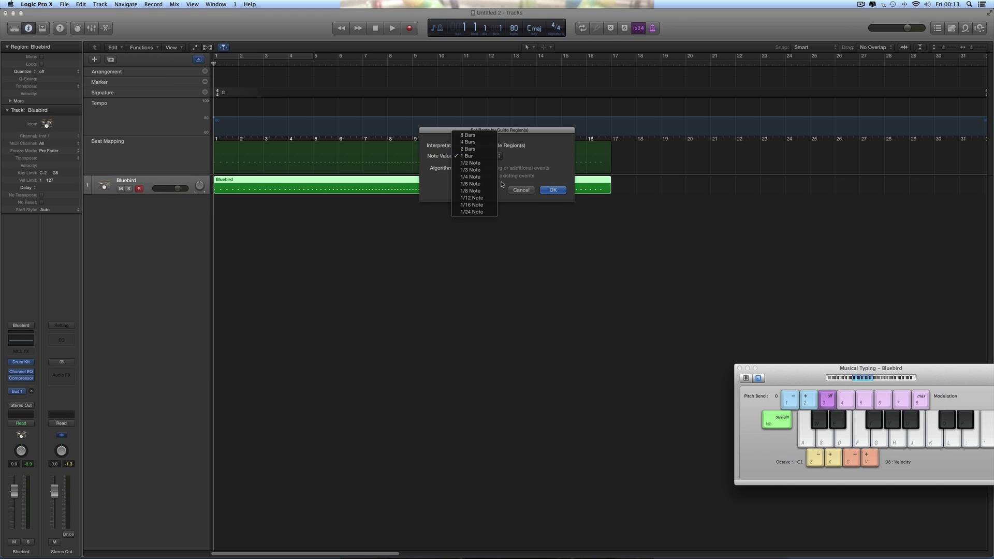
left_click(472, 176)
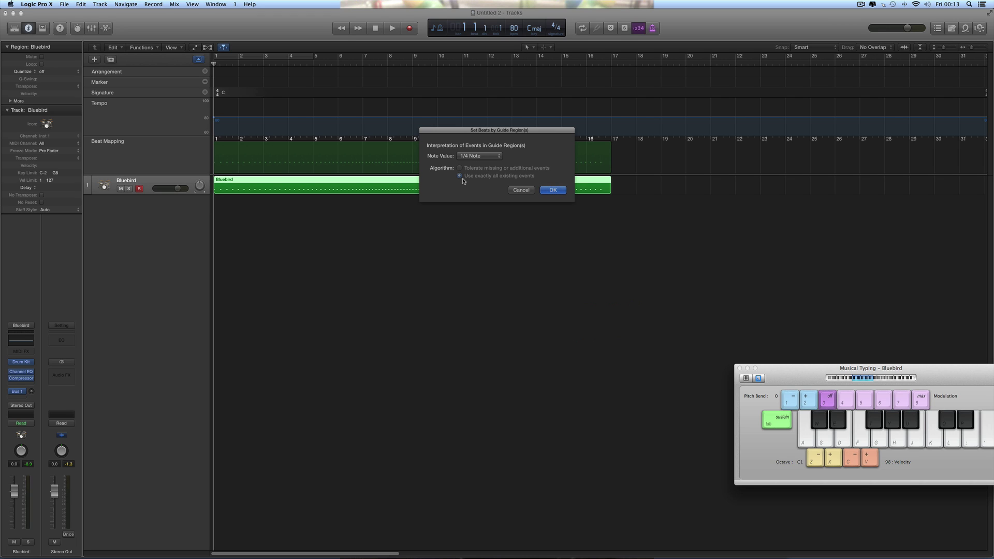
left_click(473, 157)
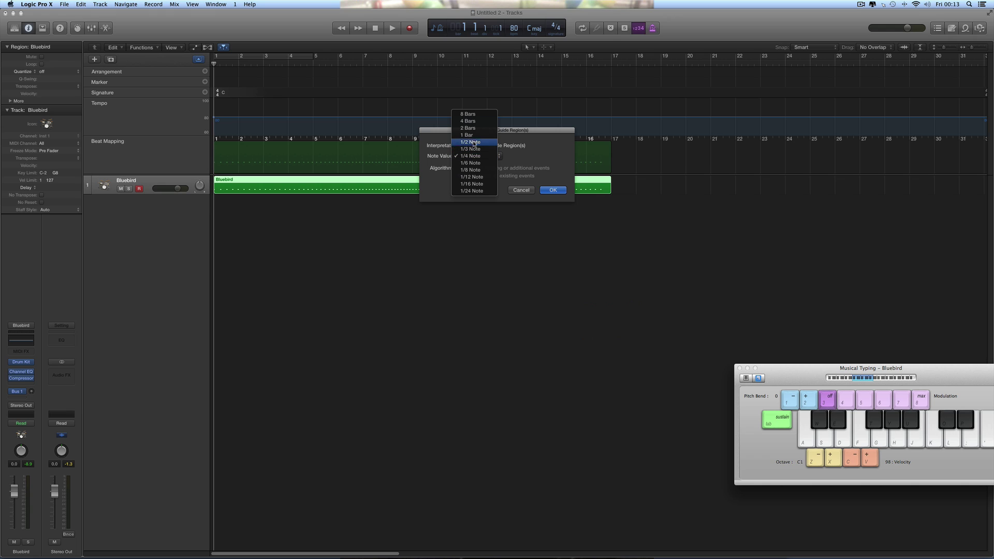
left_click(469, 135)
left_click(476, 156)
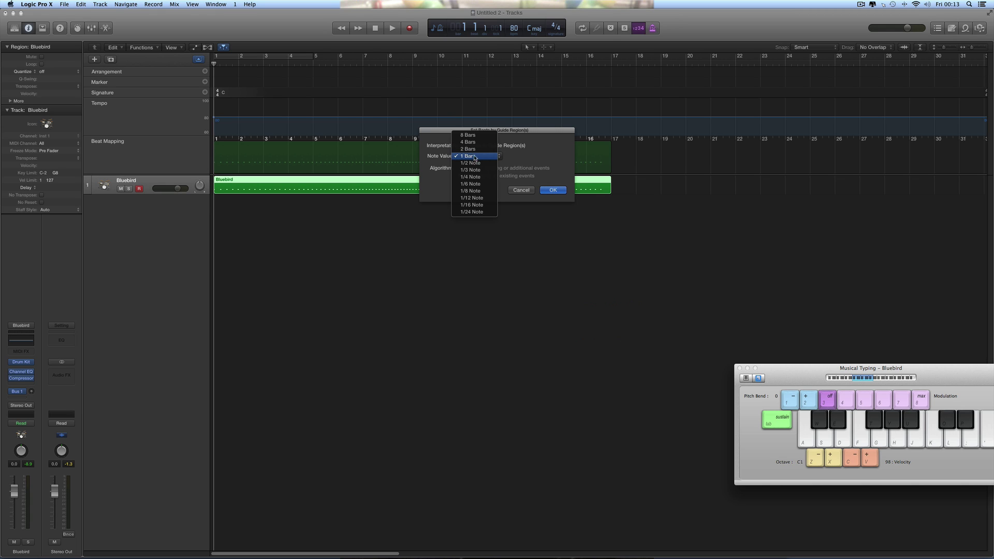
left_click(474, 177)
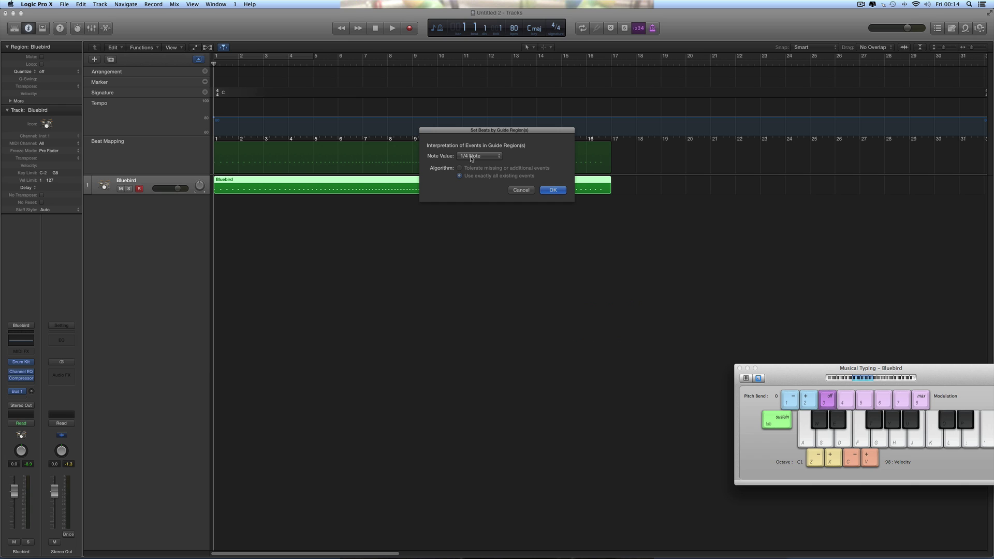
left_click(555, 191)
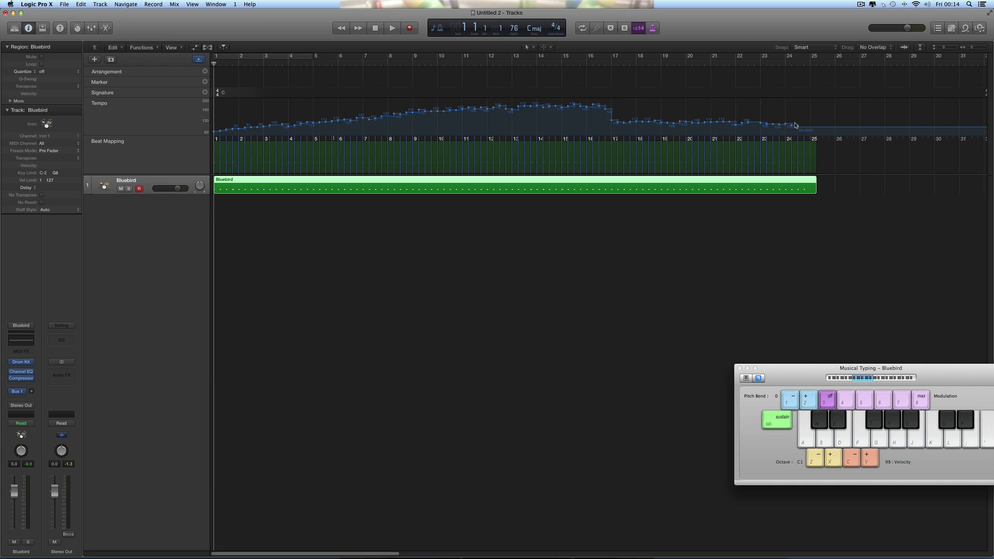
Step: Start playback from bar 1 with the metronome click on and lower the Bluebird track's volume to about -16.2 dB
left_click(375, 28)
left_click(654, 29)
left_click(393, 28)
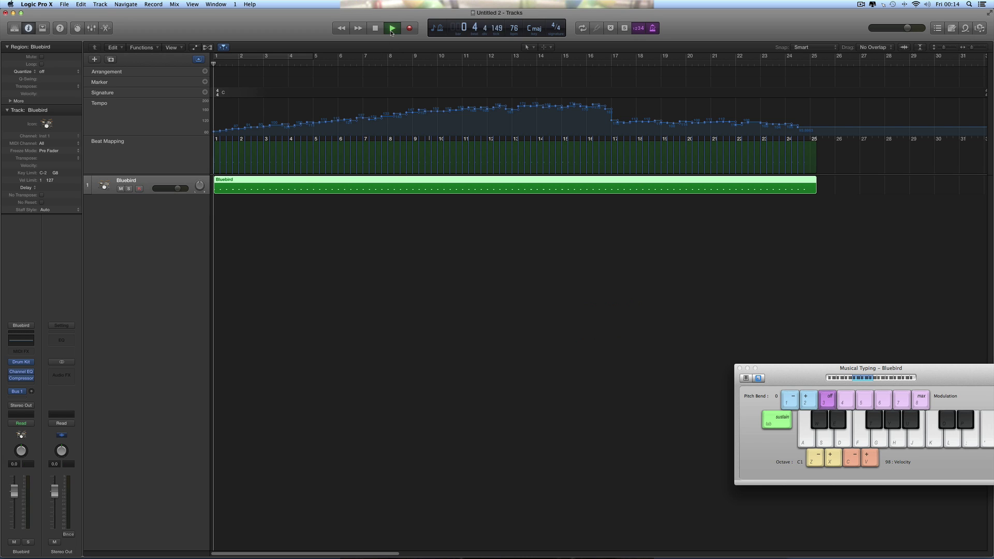
left_click_drag(177, 189, 163, 190)
Step: Listen to the Bluebird hits against the metronome up to about bar 10 to check the mapped tempo, and stop playback
key("d")
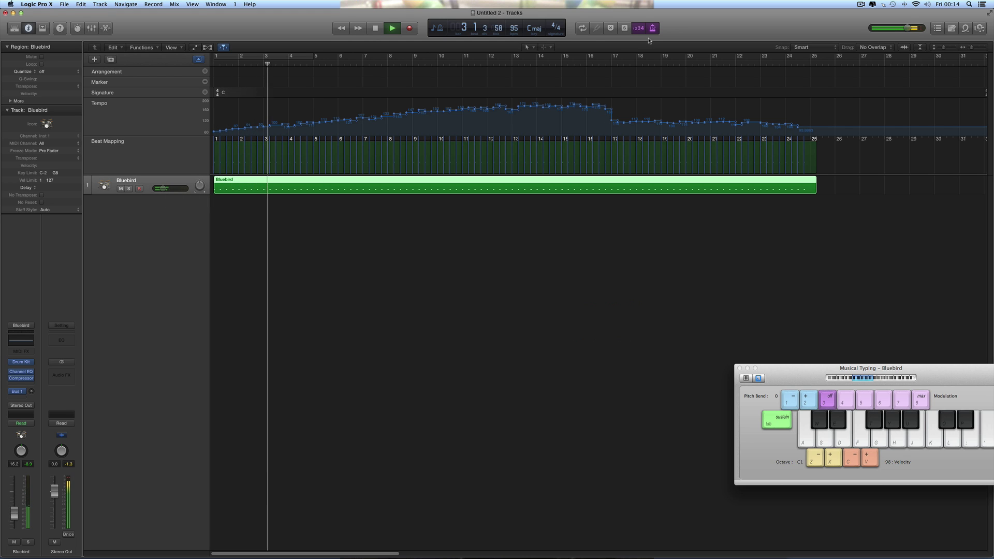
key("d")
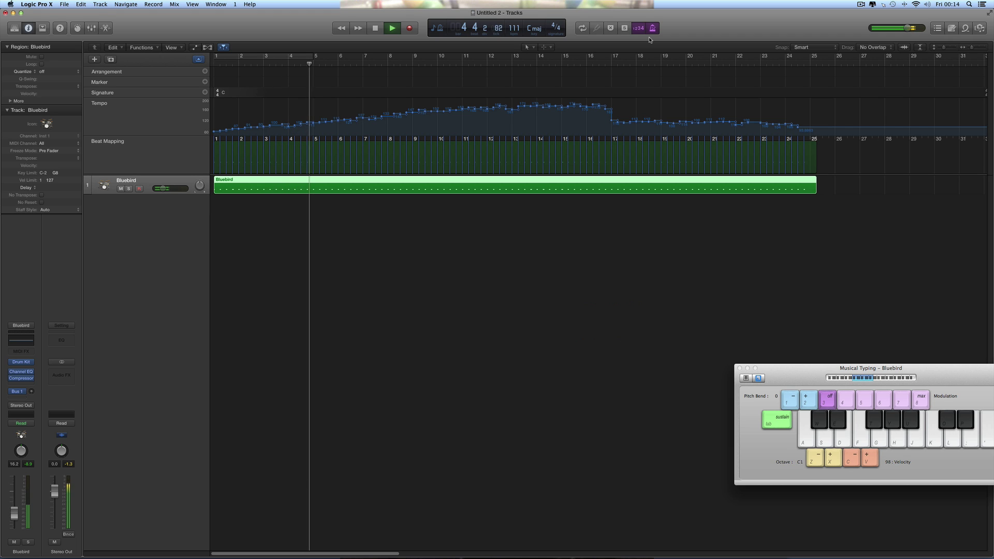
key("d")
key("d")
key("d")
key("d")
key("d")
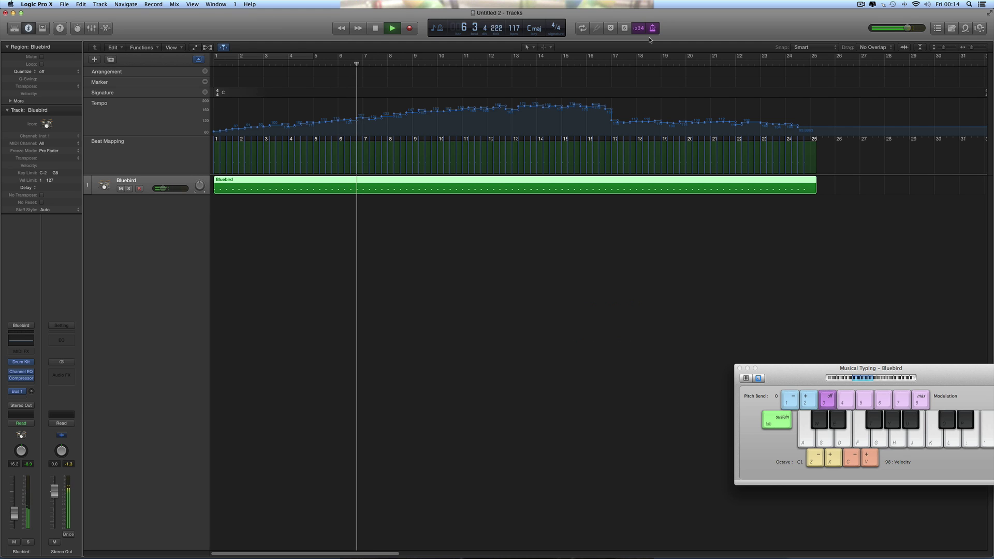
key("d")
key("d")
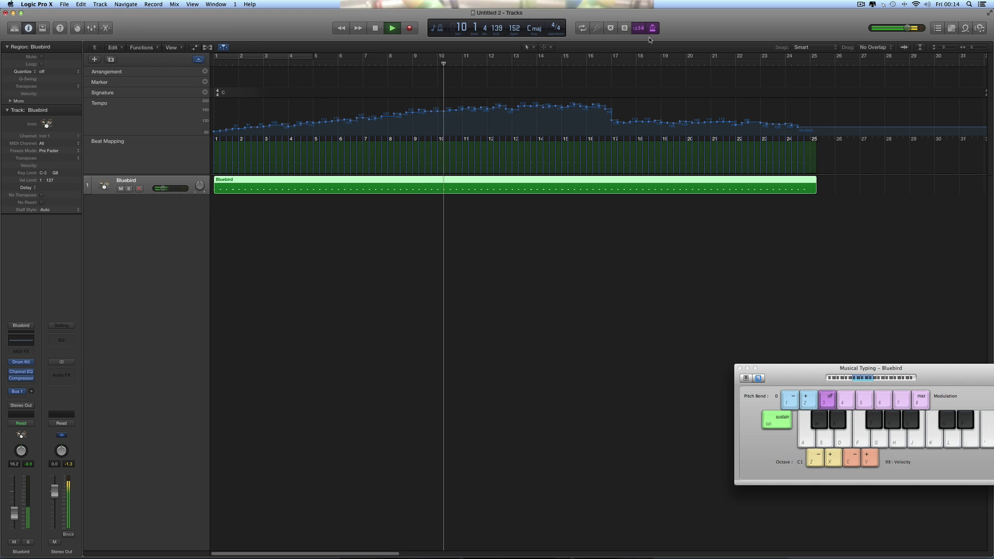
key("space")
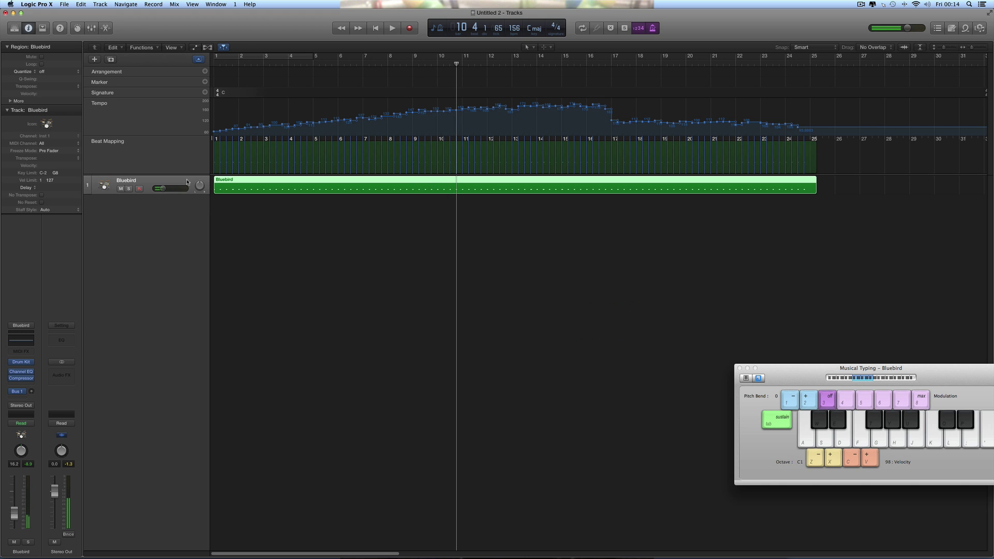
Step: Mute the Bluebird track and create a Drummer track in the Rock genre
left_click(122, 189)
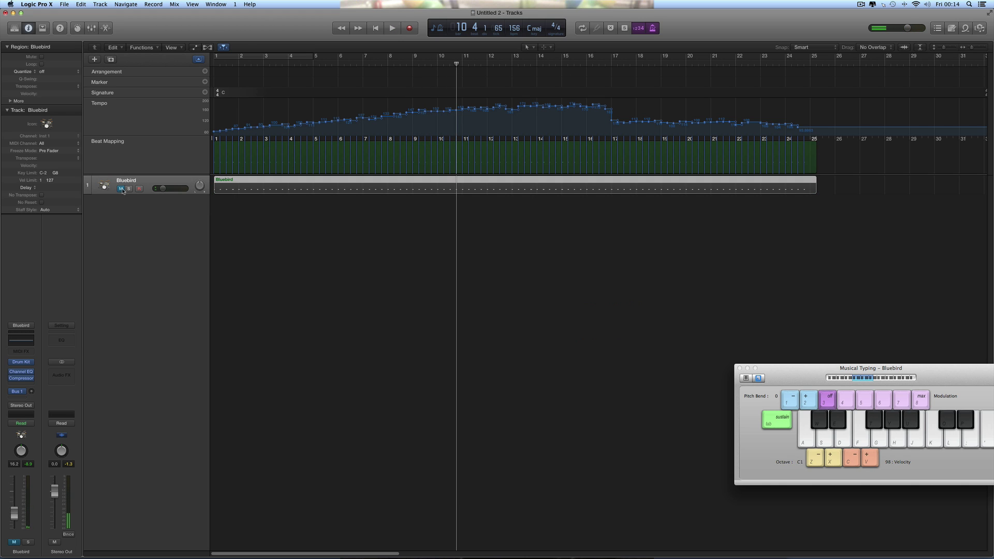
left_click(98, 62)
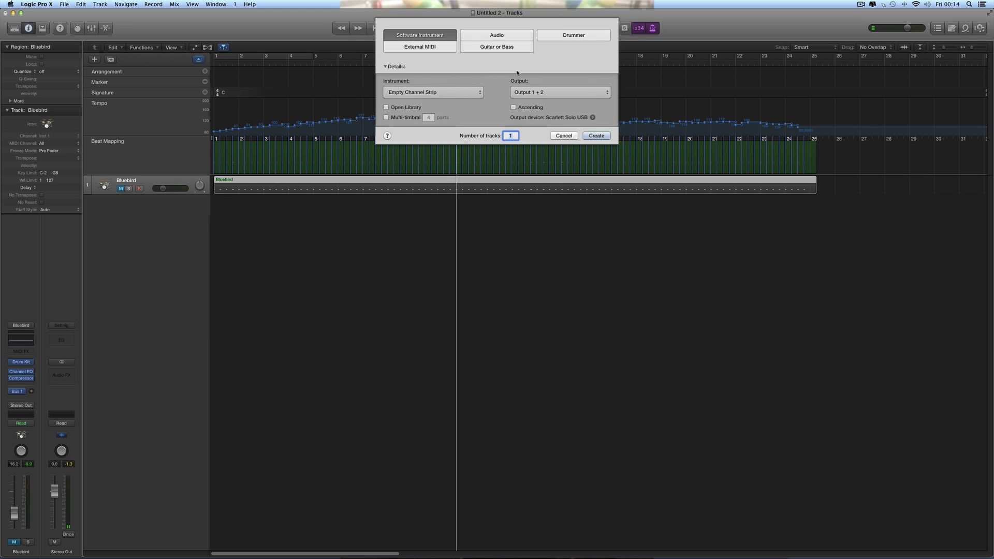
left_click(562, 36)
left_click(595, 127)
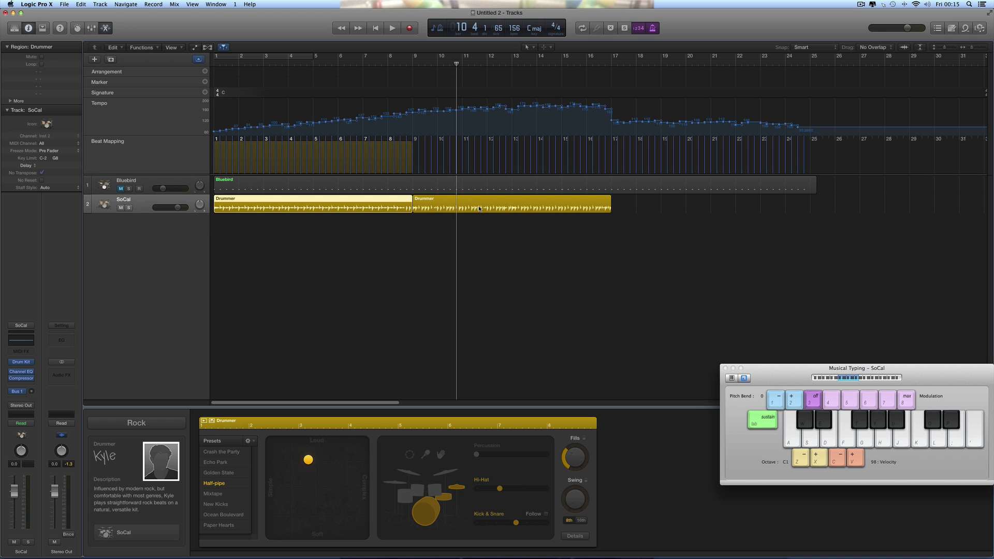
Step: Replace the second Drummer region with copies of the first, starting at bars 9 and 17, to fill bars 1 to 25
left_click(479, 208)
key("Delete")
left_click(312, 209)
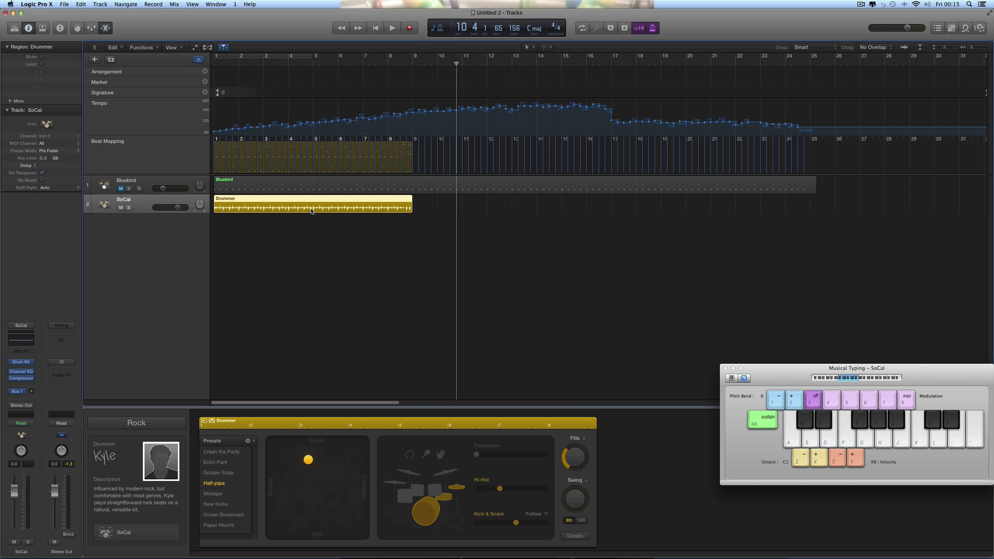
left_click_drag(289, 203, 657, 205)
left_click(324, 207)
left_click(491, 207)
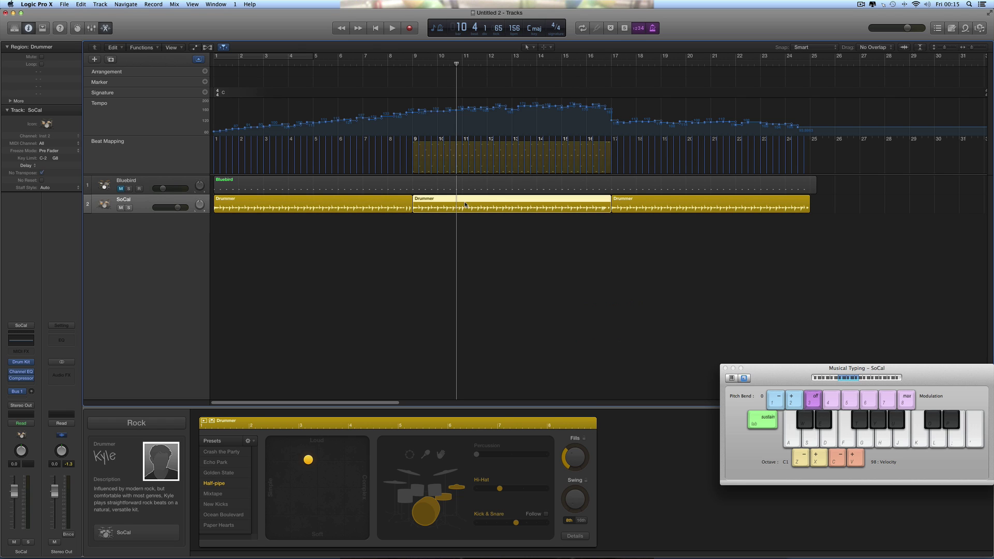
left_click(661, 208)
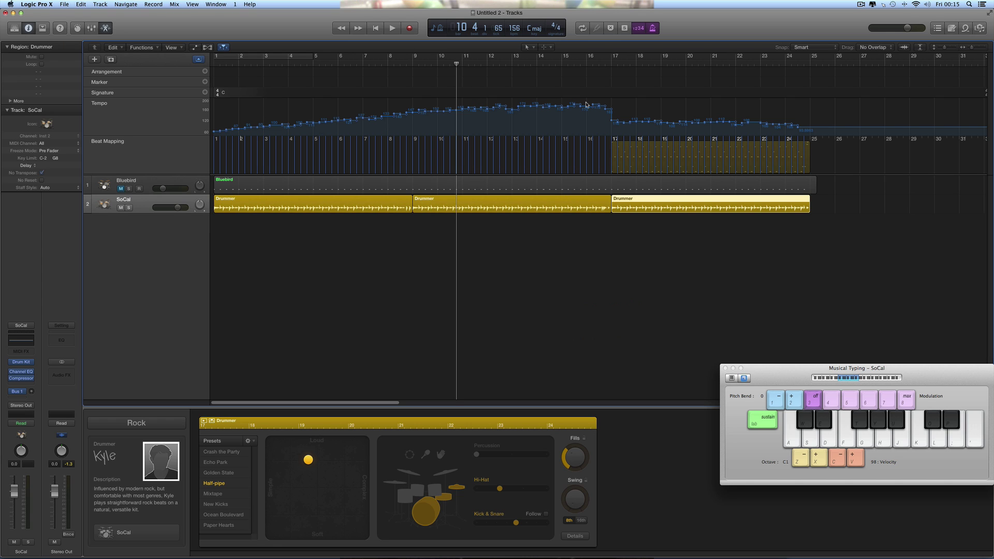
Step: Play the Drummer track with the metronome from bar 1 to about bar 3 to check that it follows the mapped tempo
left_click(377, 29)
left_click(392, 29)
key("a")
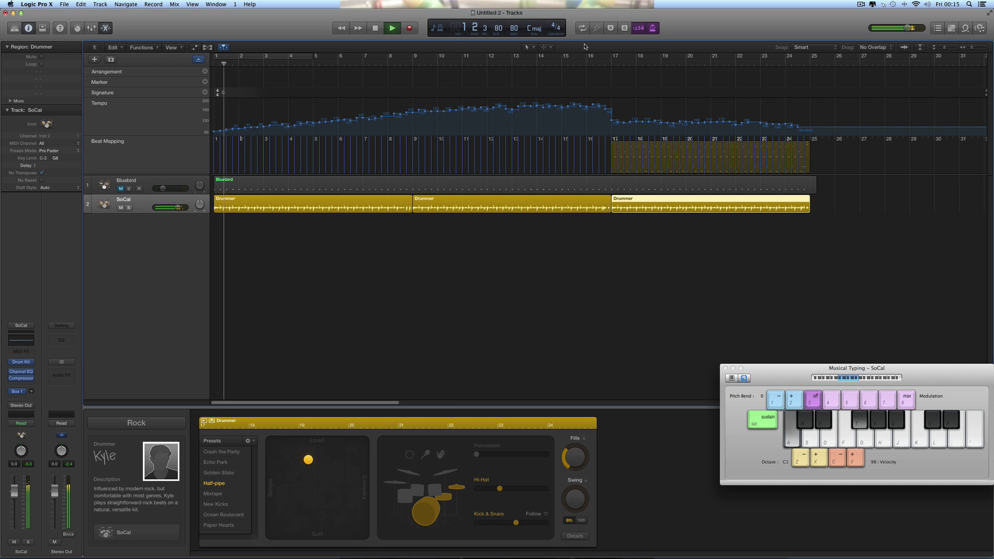
key("a")
key("a")
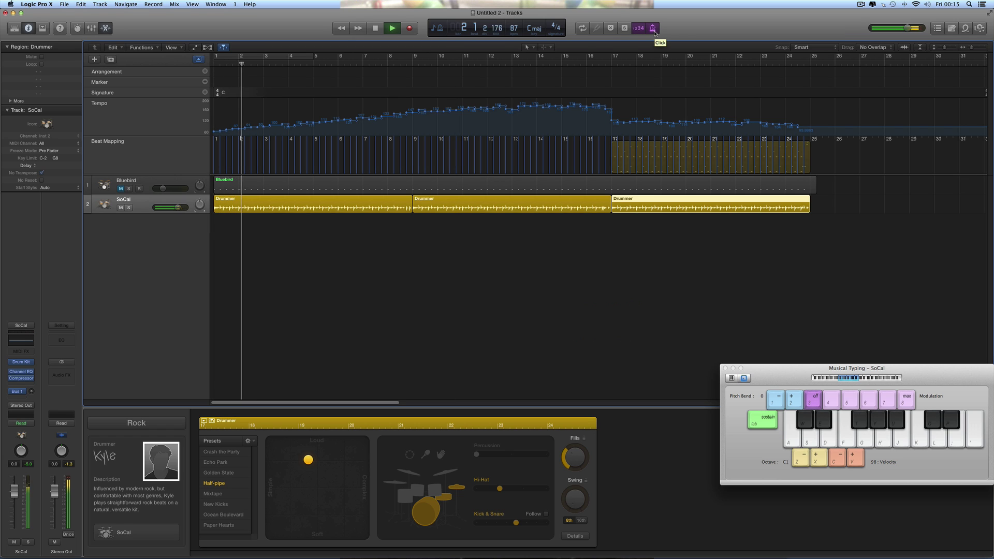
key("a")
key("a")
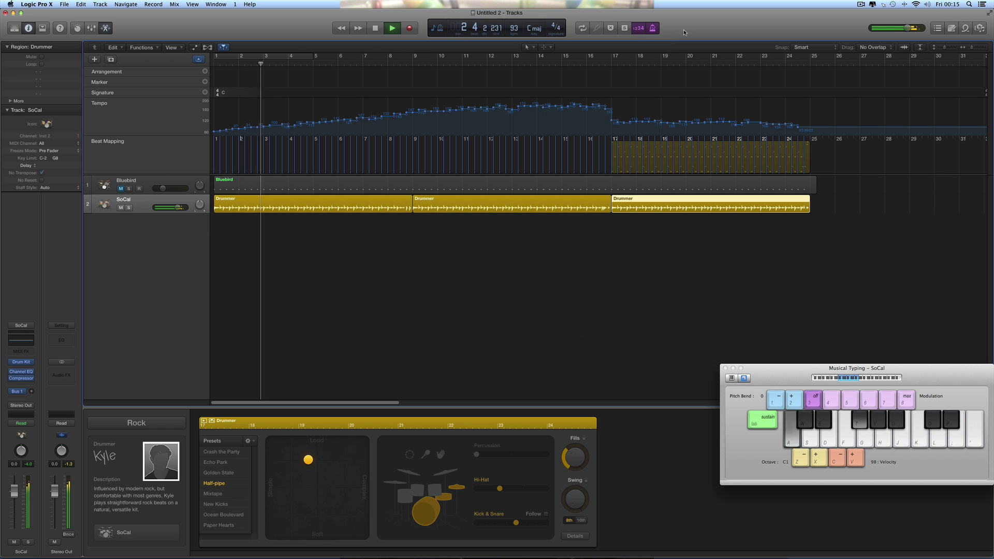
key("s")
key("space")
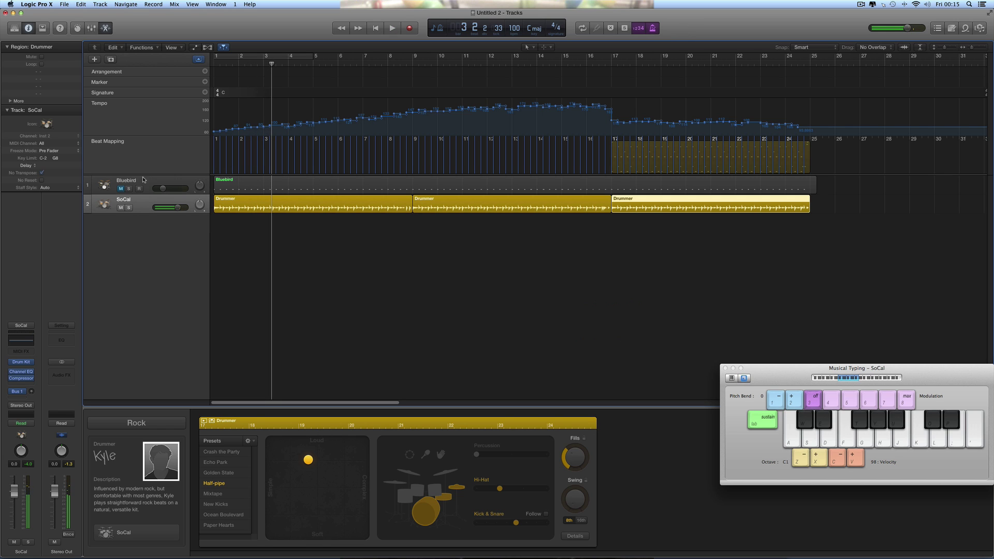
Step: Create one Guitar or Bass track using Input 2, with the default patch loaded and input monitoring on
left_click(94, 59)
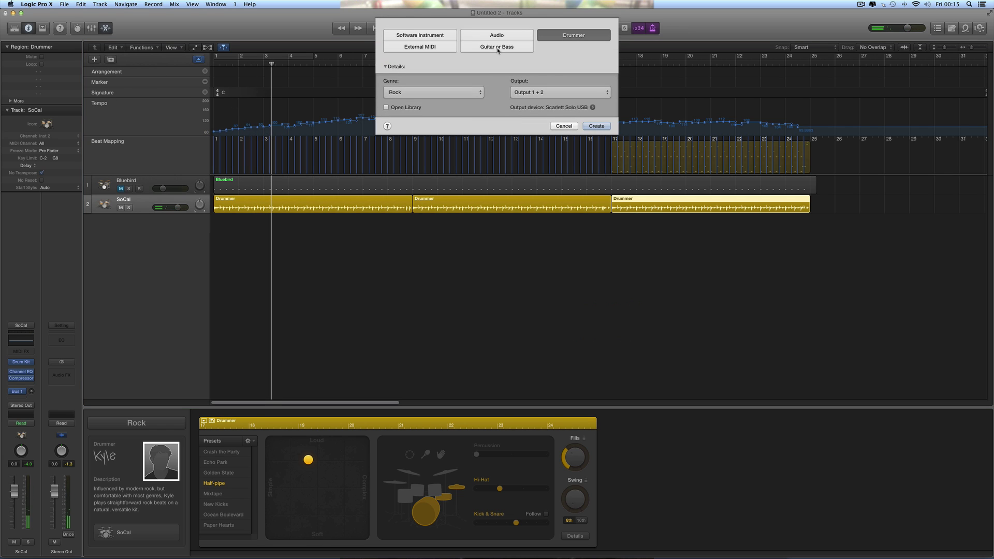
left_click(498, 48)
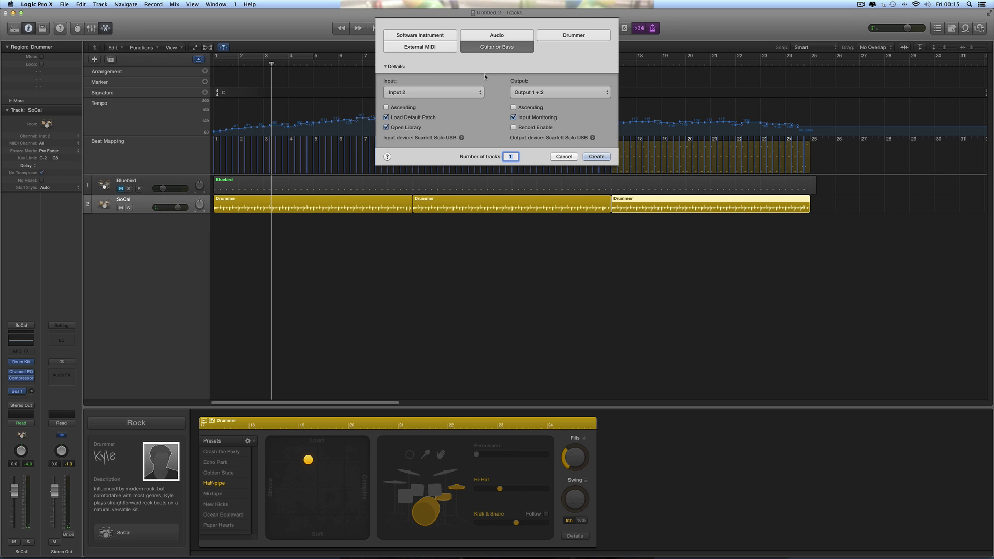
left_click(445, 95)
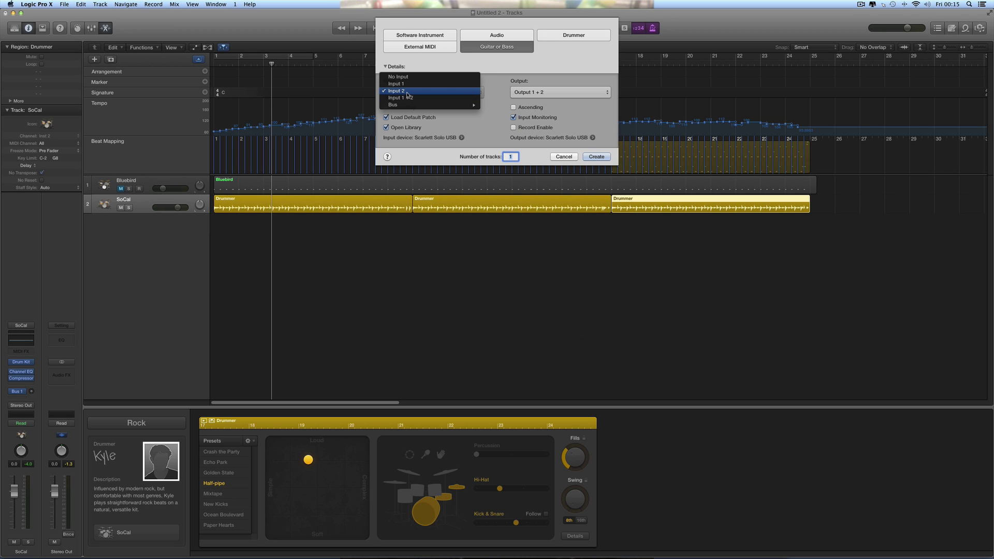
left_click(407, 93)
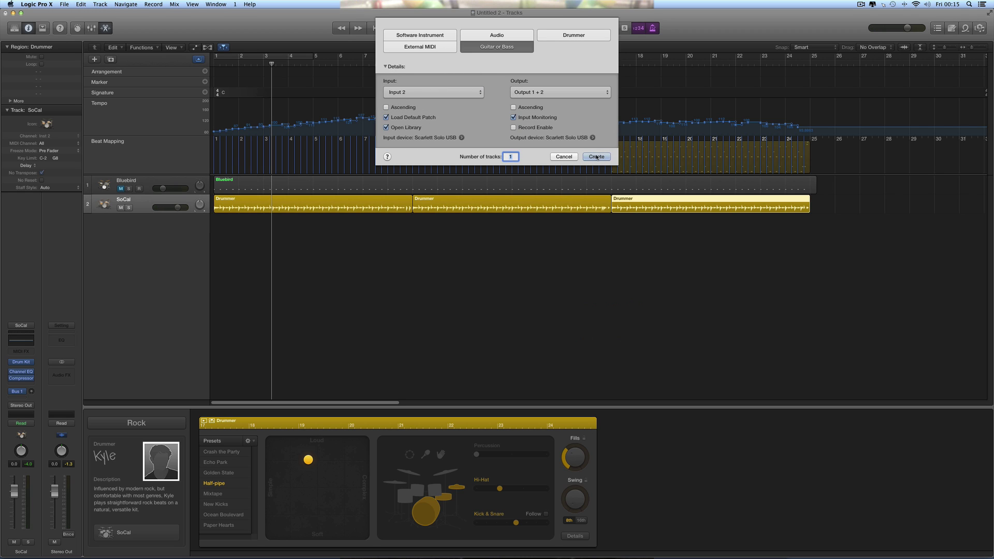
key("Return")
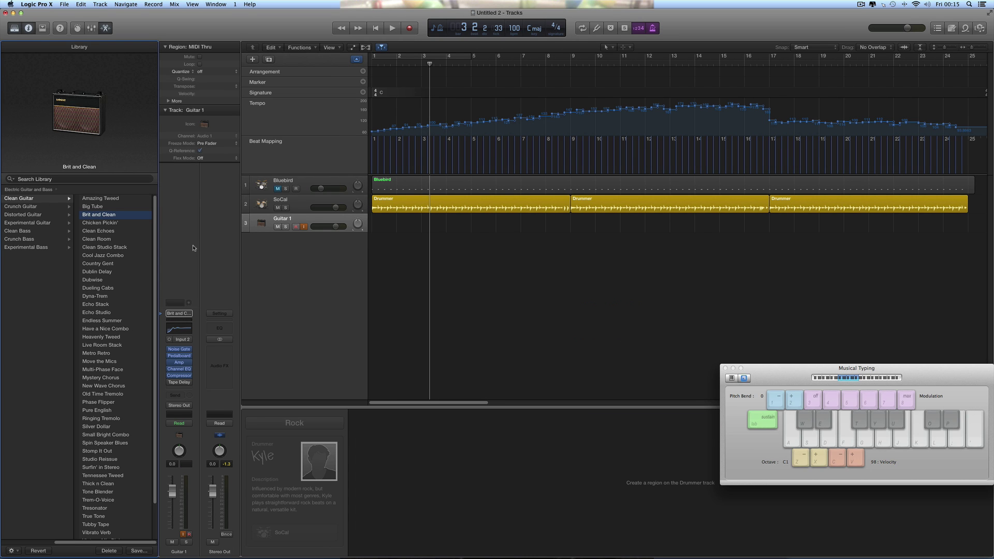
Step: Load the Clean Bass patch Big Stack on the new guitar track, then hide the Library and the Drummer editor
left_click(24, 230)
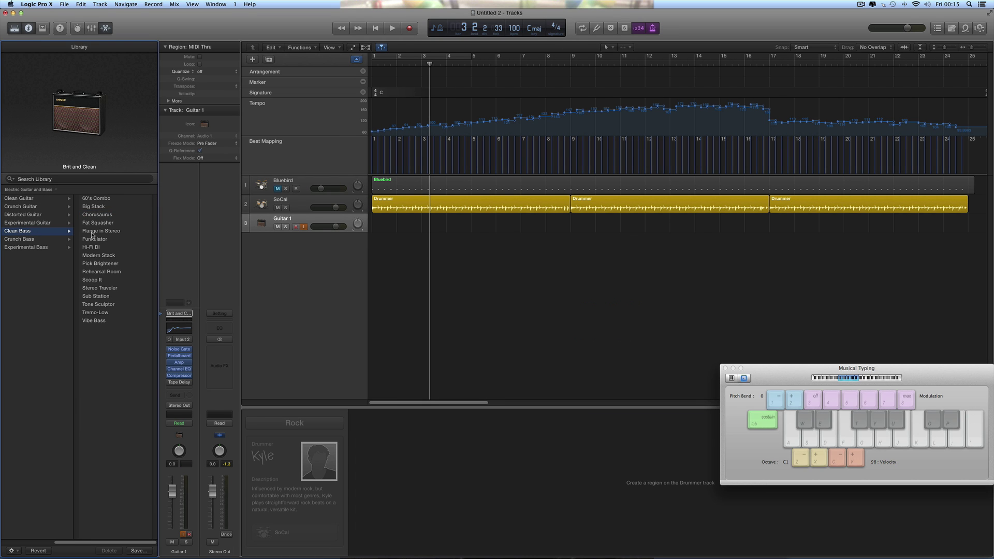
left_click(95, 206)
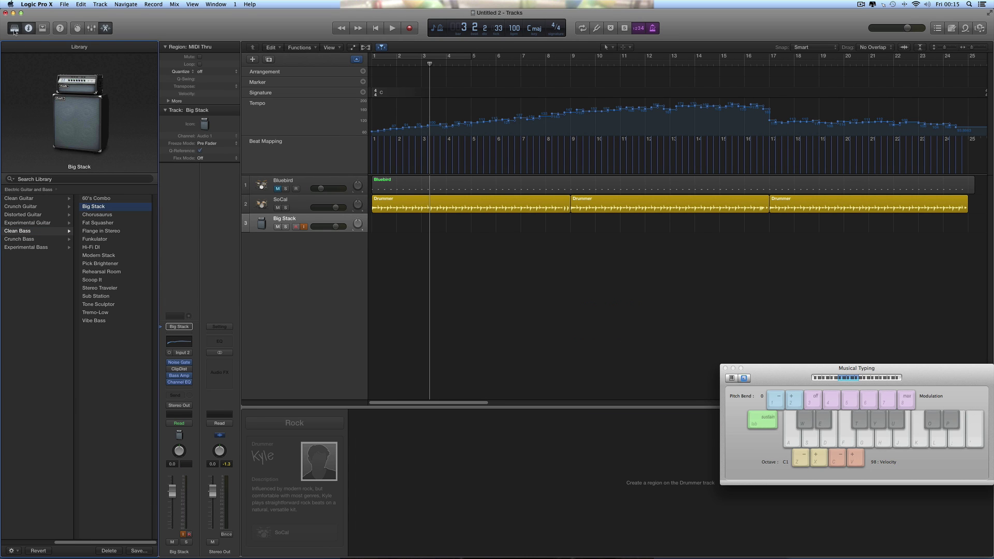
left_click(14, 29)
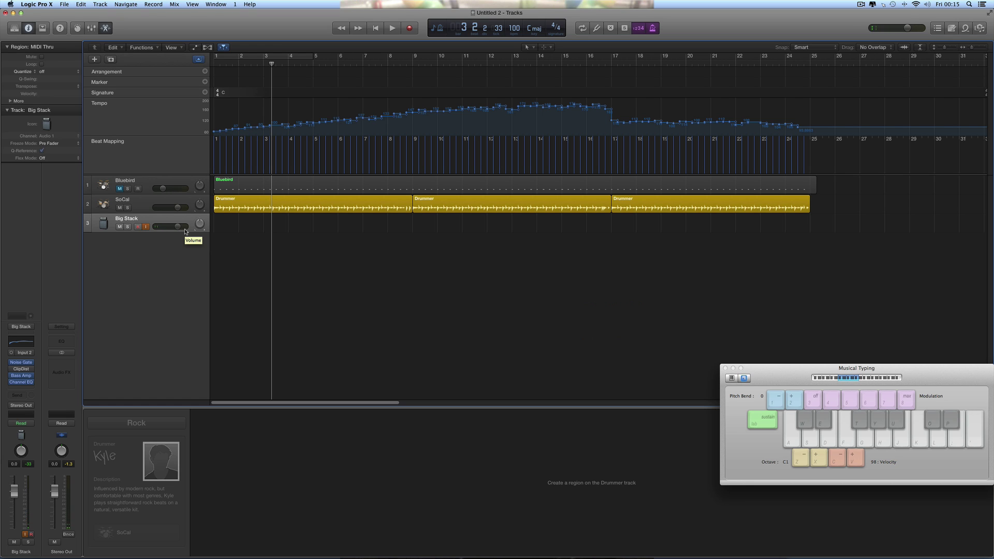
left_click_drag(776, 372, 829, 419)
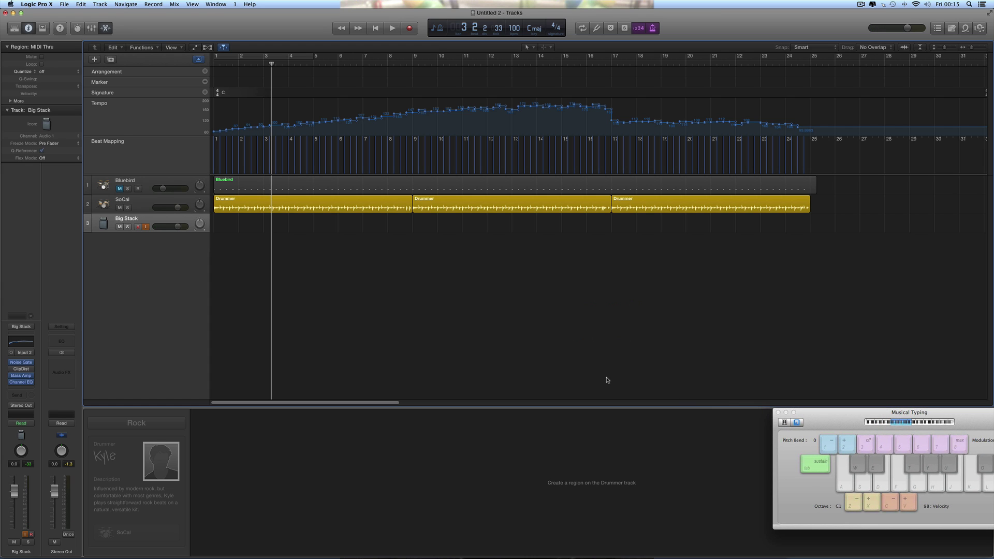
left_click(106, 27)
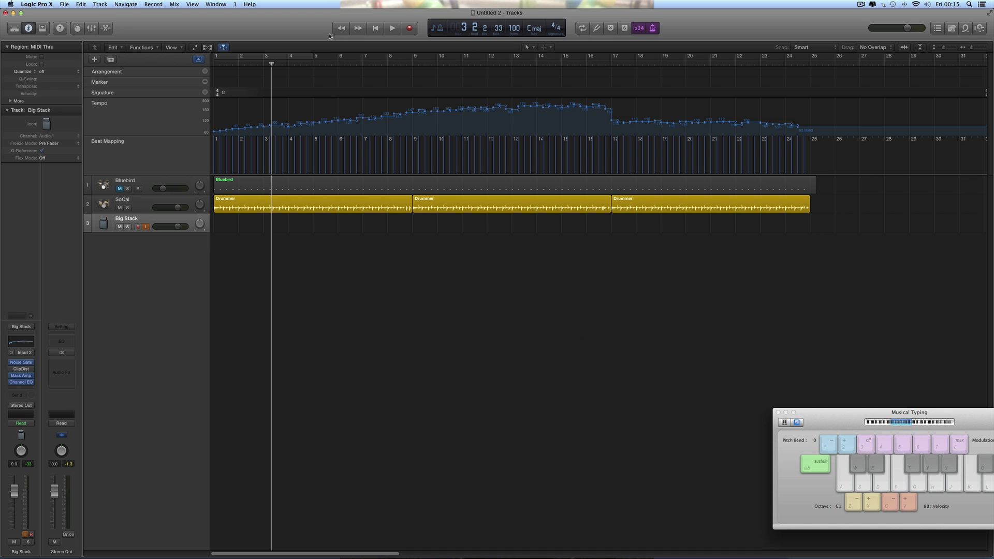
Step: Record a bass part on the Big Stack track from bar 1 to about bar 25, along with the Drummer track
left_click(380, 30)
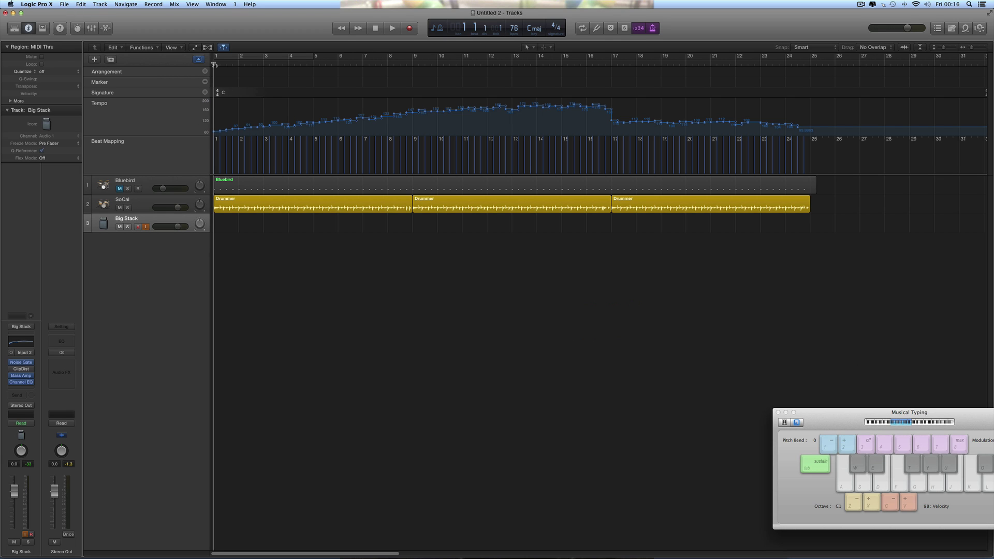
left_click_drag(215, 63, 331, 63)
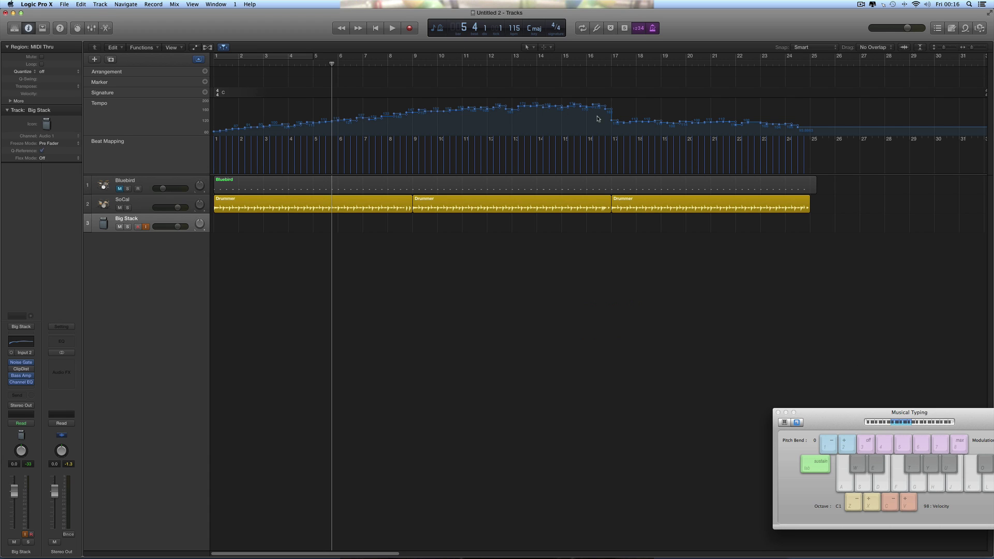
left_click_drag(331, 63, 214, 64)
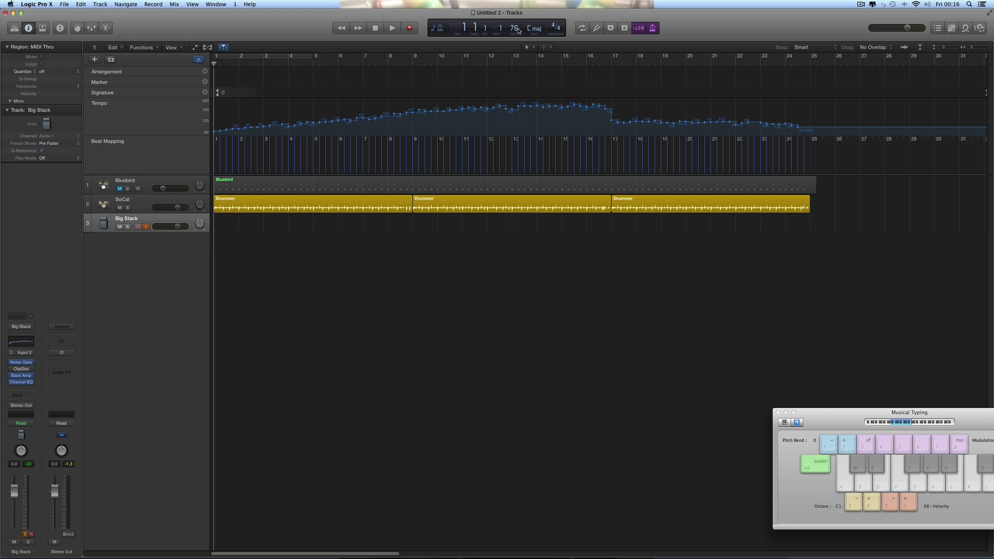
left_click(656, 30)
left_click(410, 29)
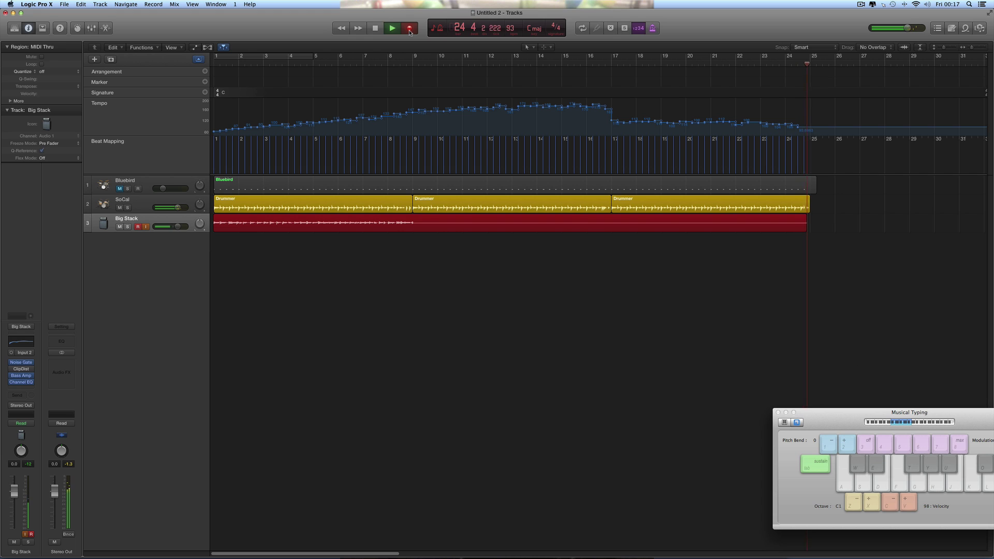
key("space")
left_click(375, 33)
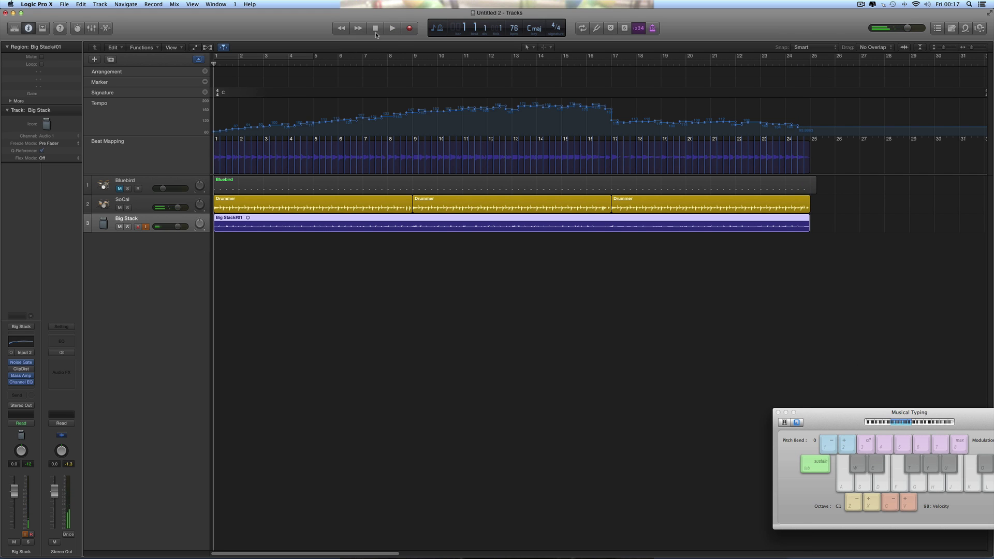
Step: Play the opening beats of the recorded bass with the drums and look closely at its timing in bar 1
left_click(392, 32)
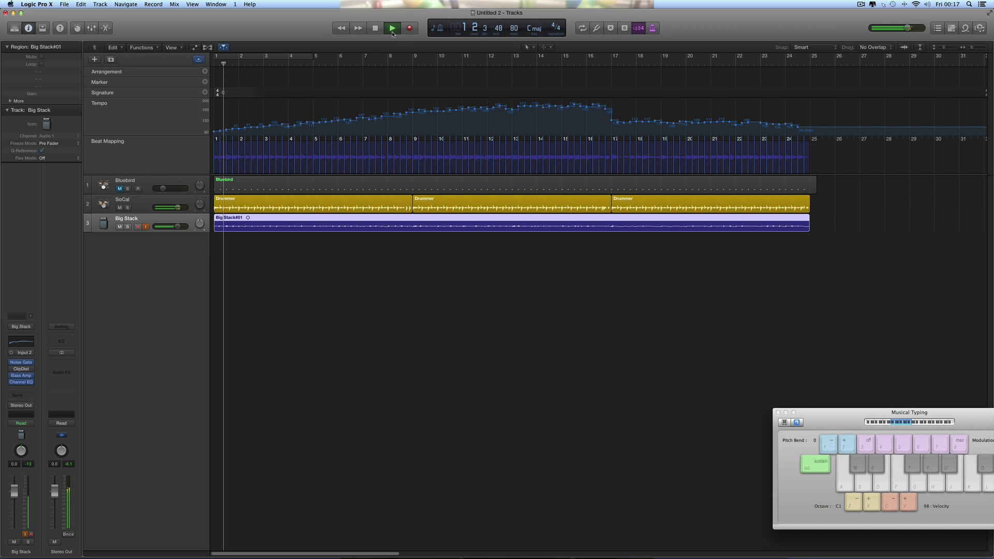
key("space")
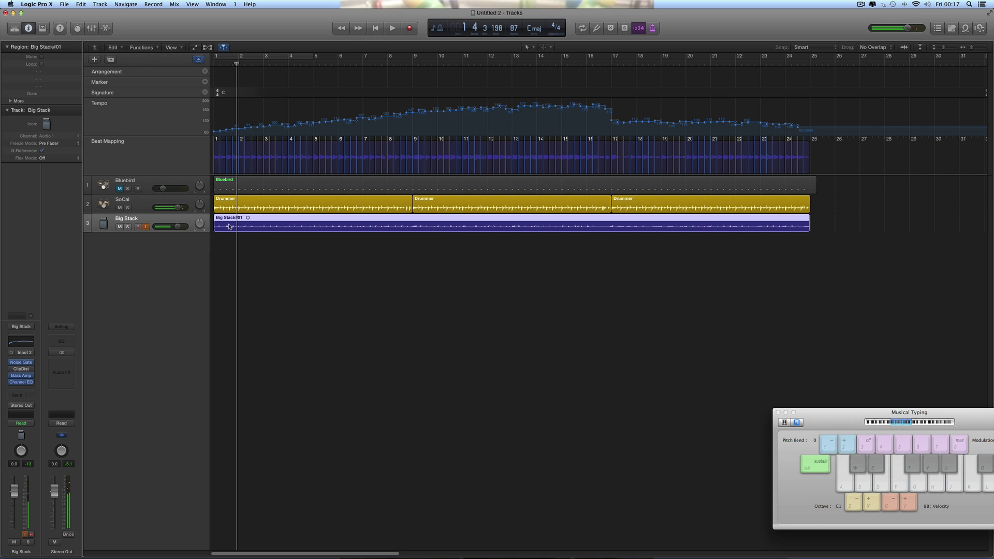
left_click_drag(972, 47, 974, 47)
scroll(520, 305, "left", 3)
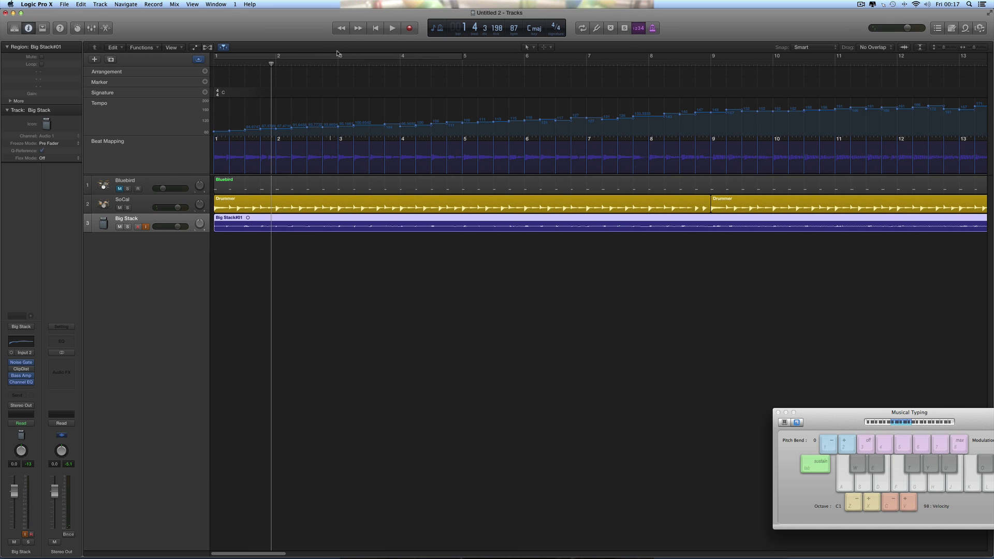
left_click(375, 28)
left_click(393, 28)
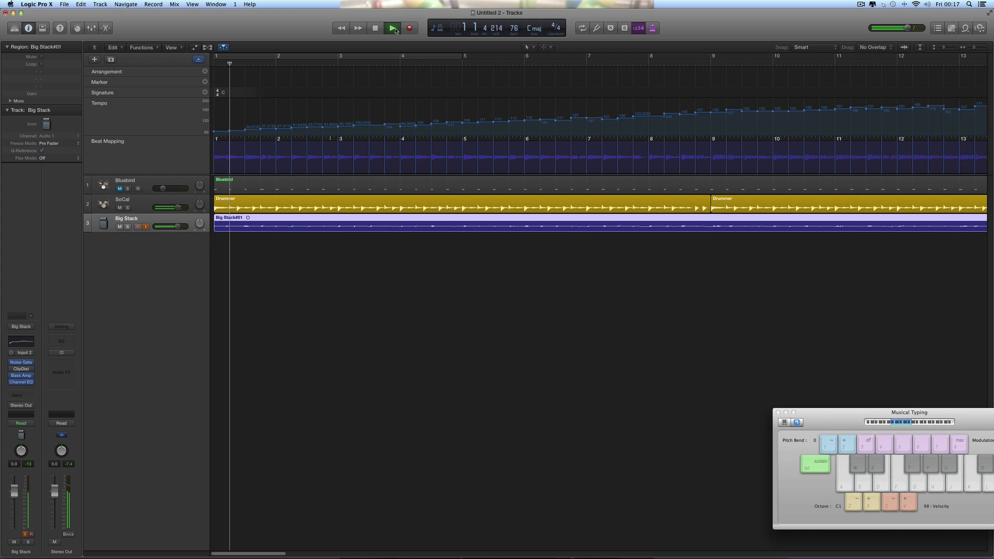
key("space")
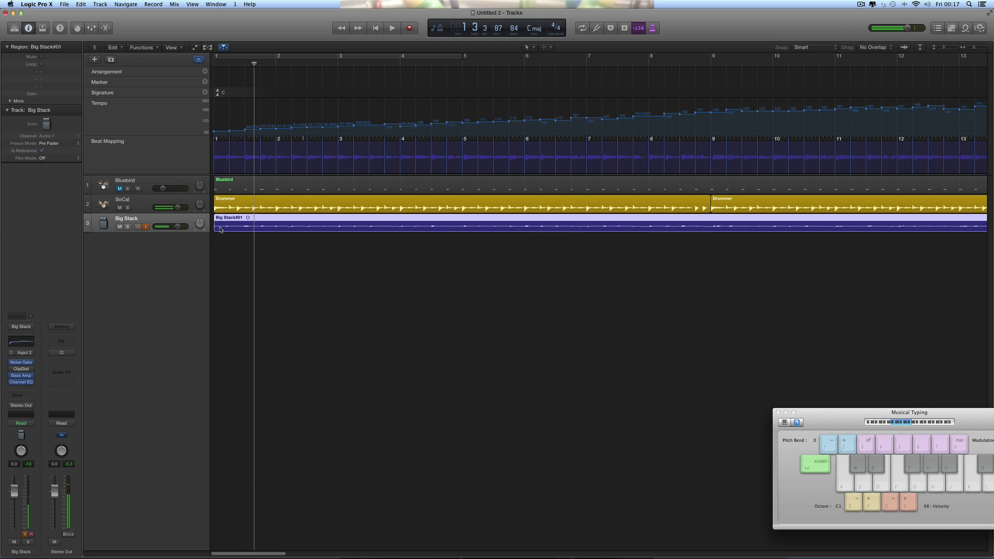
Step: Enlarge the Big Stack track, show Flex editing, and enable Flex on it in Polyphonic mode
left_click_drag(184, 234, 182, 276)
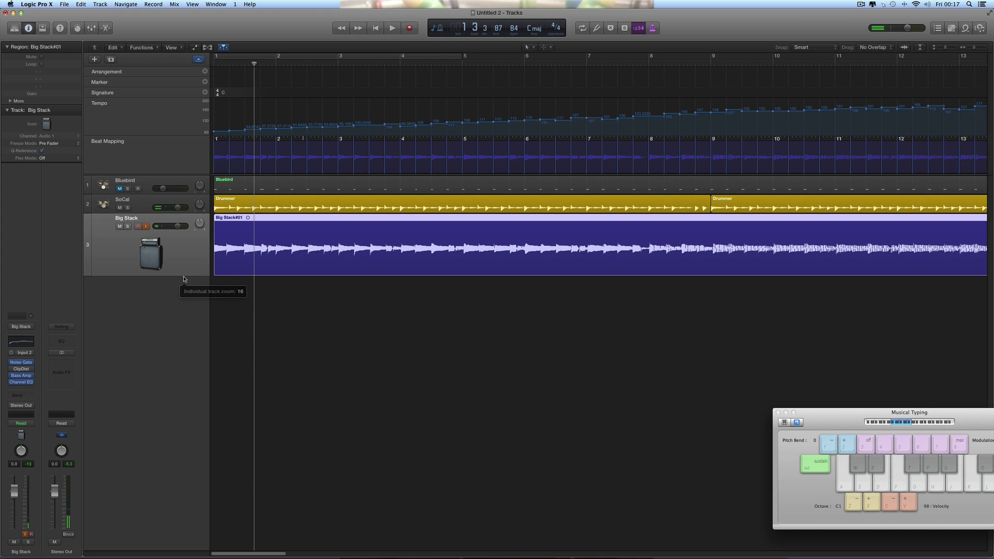
left_click(207, 47)
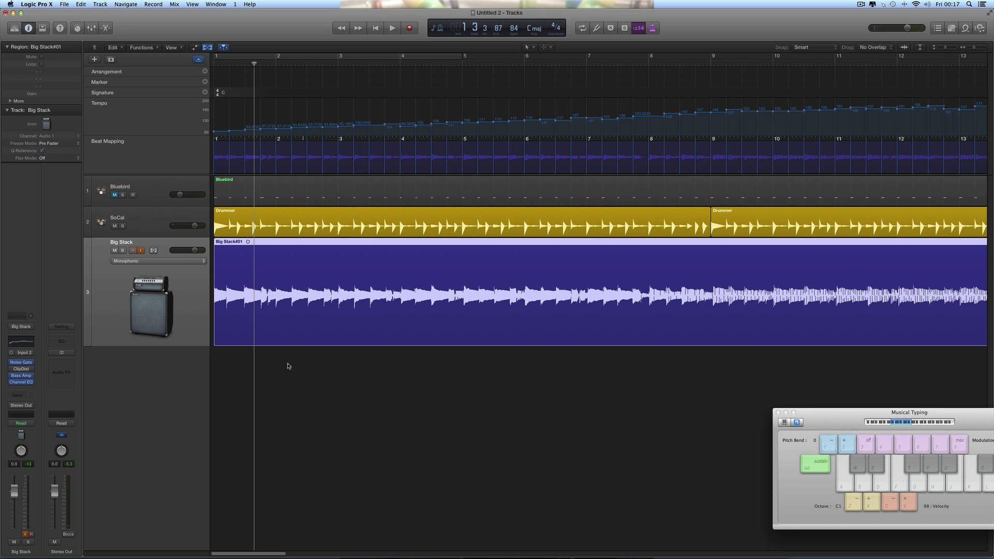
left_click(158, 261)
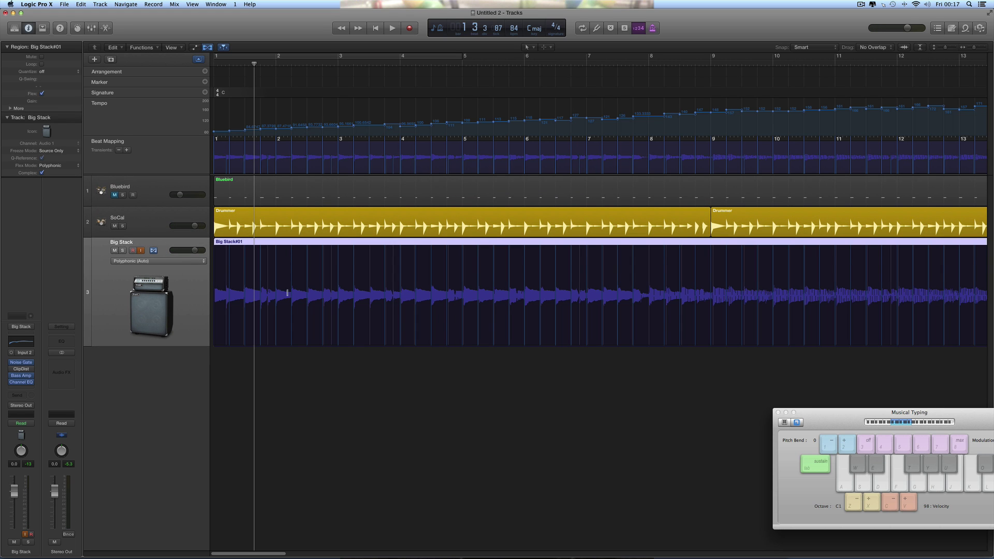
Step: Turn on the cycle over bars 1 to 5 and play the first beats to find the early bass note
left_click(986, 48)
left_click(986, 48)
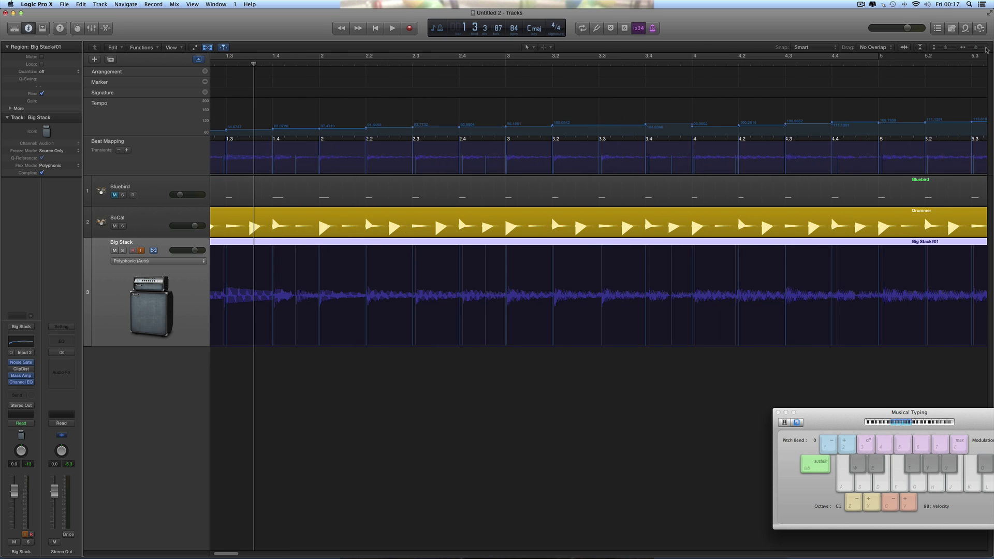
scroll(500, 358, "left", 5)
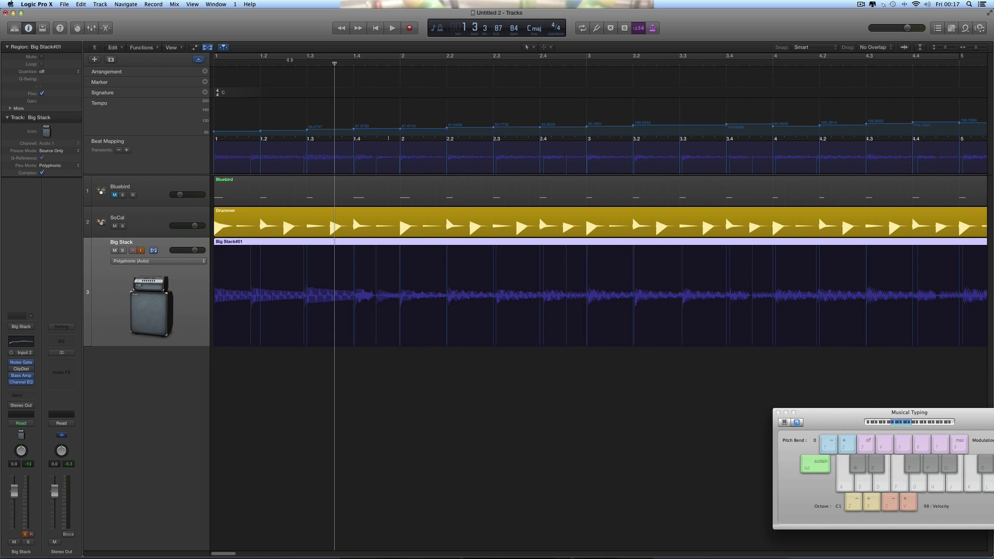
left_click(295, 61)
left_click(290, 57)
left_click(392, 29)
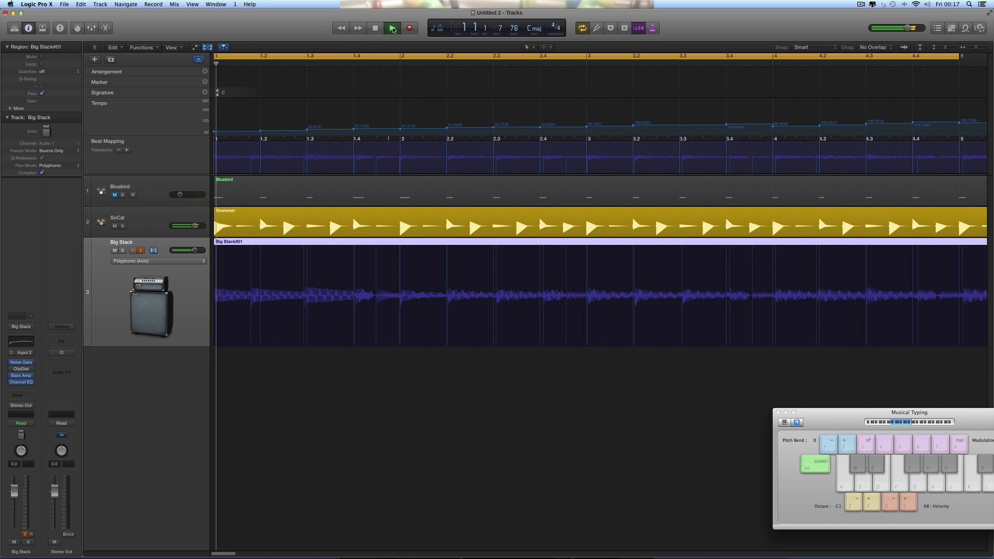
left_click(376, 29)
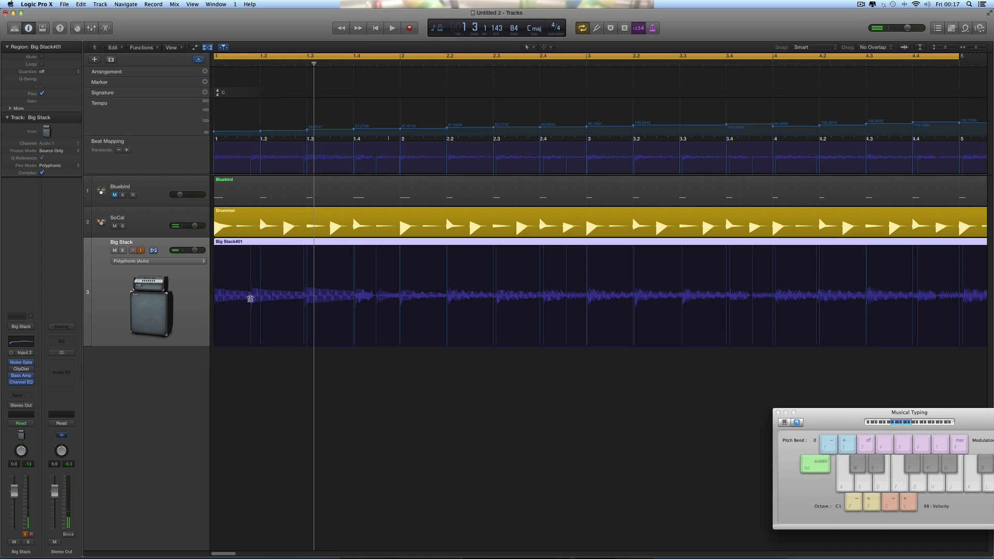
Step: Add a flex marker at the early second bass note and move it onto beat 1.2
left_click(250, 300)
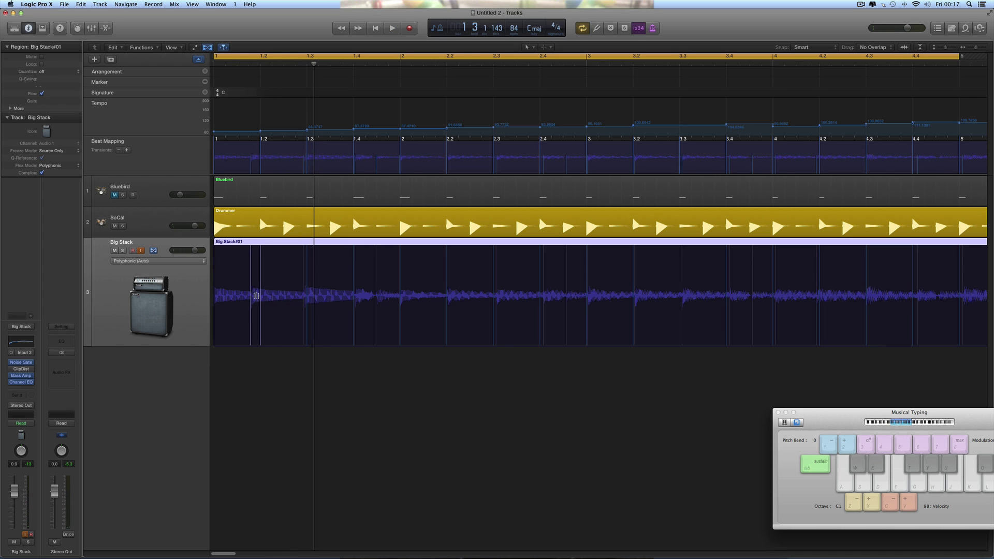
left_click(260, 242)
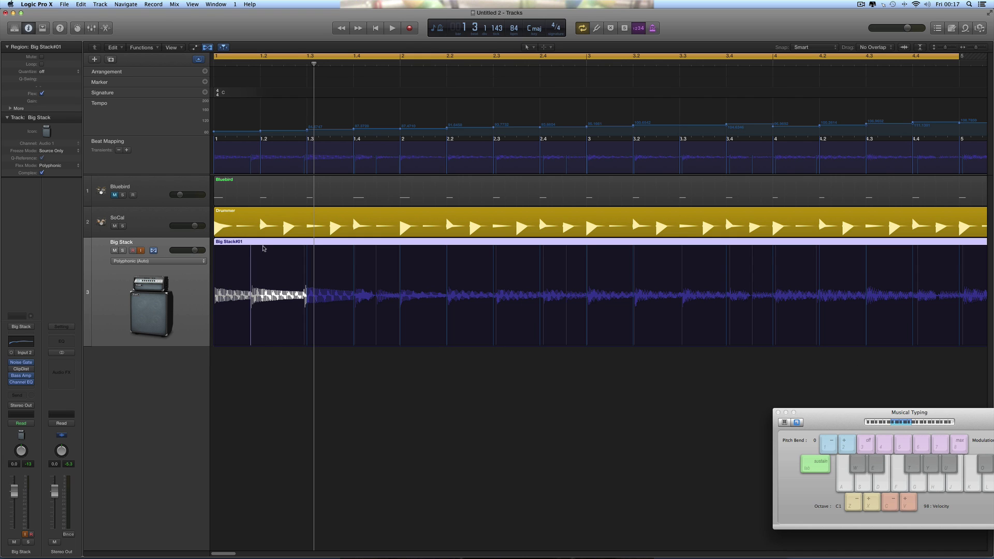
left_click_drag(251, 284, 260, 285)
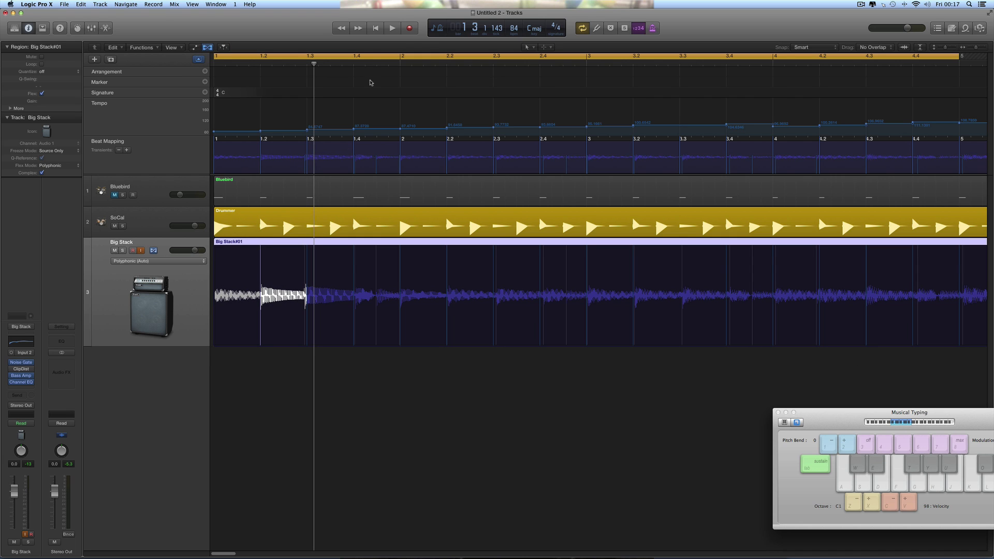
Step: Play the first two bars from bar 1 to check the corrected bass note against the drums
left_click(376, 31)
left_click(396, 31)
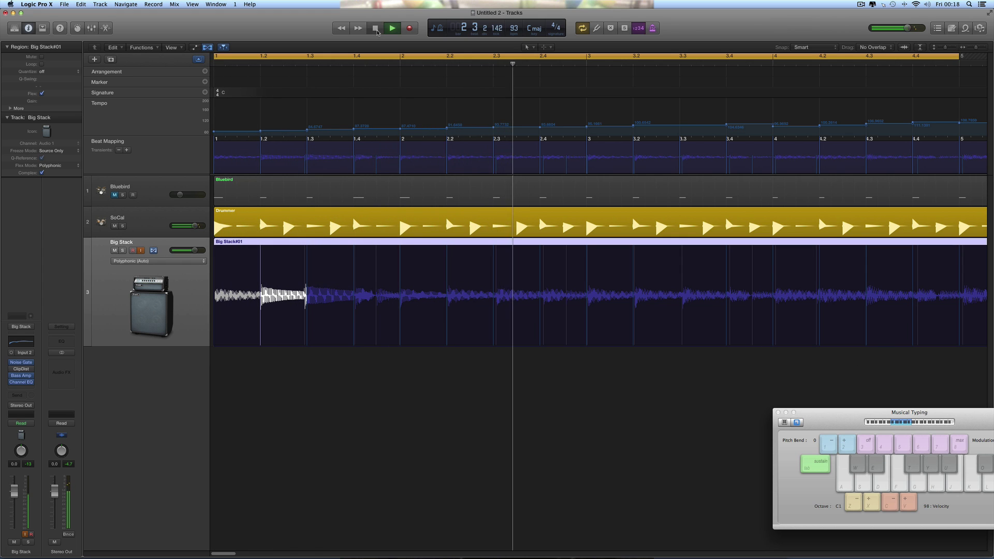
key("space")
Step: Hide Flex editing and turn off the cycle over bars 1 to 5
left_click(208, 47)
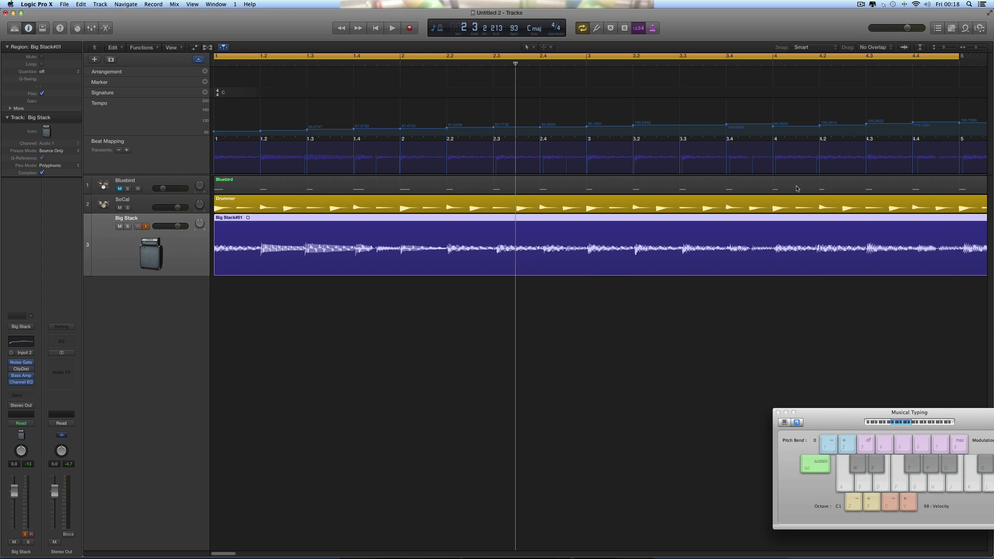
left_click(969, 48)
left_click(969, 48)
left_click(969, 48)
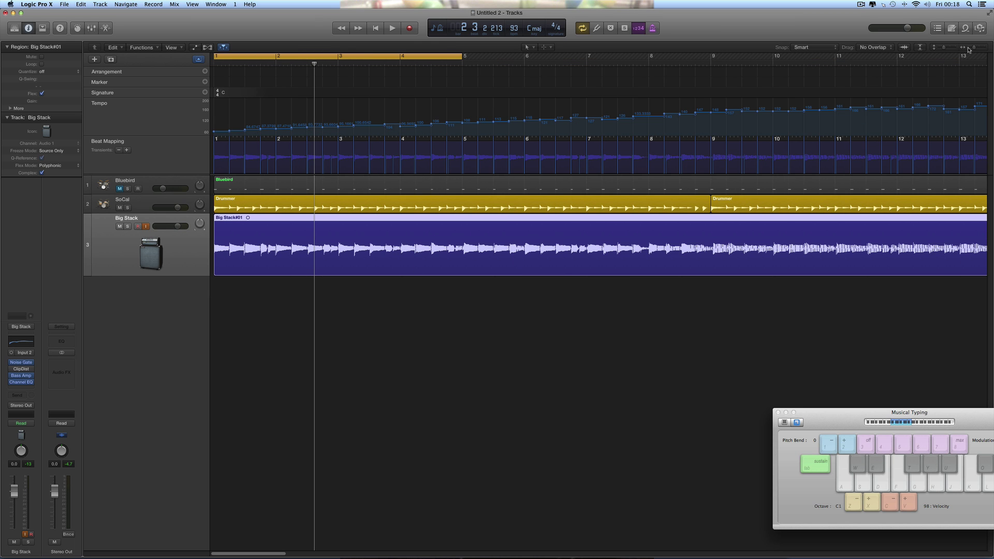
left_click(968, 49)
left_click(361, 58)
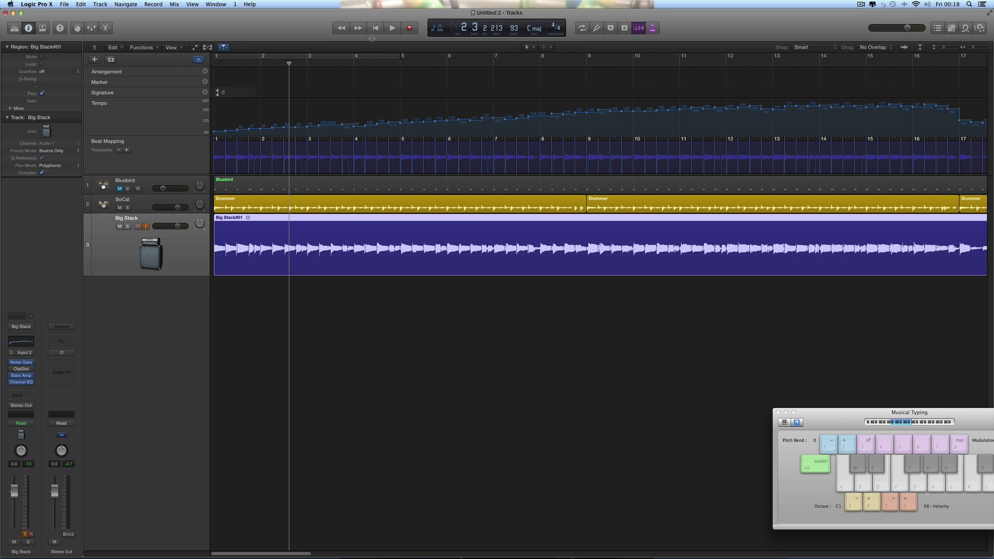
Step: Play the bass and drums from bar 1 to about bar 7, turning off input monitoring on the Big Stack track
left_click(381, 30)
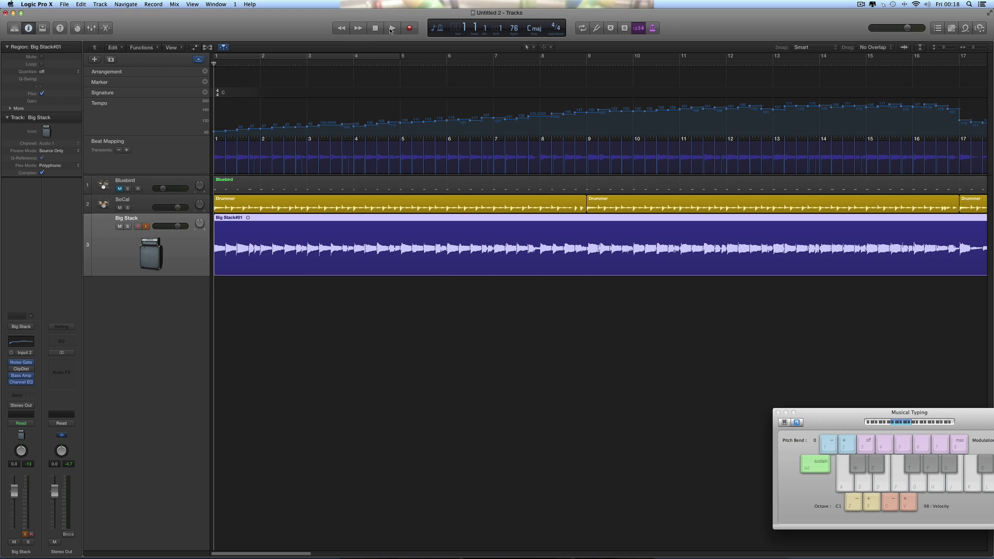
left_click(392, 28)
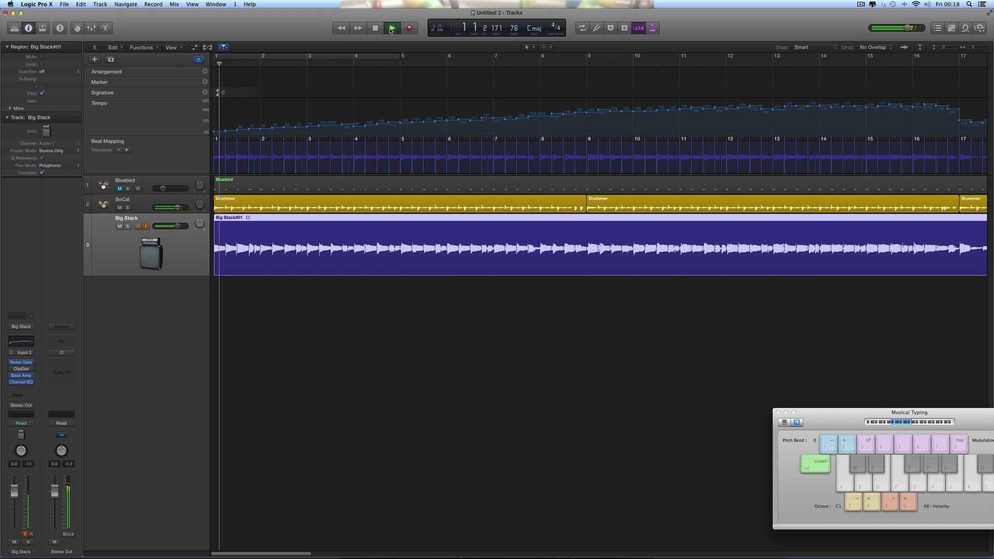
left_click(146, 227)
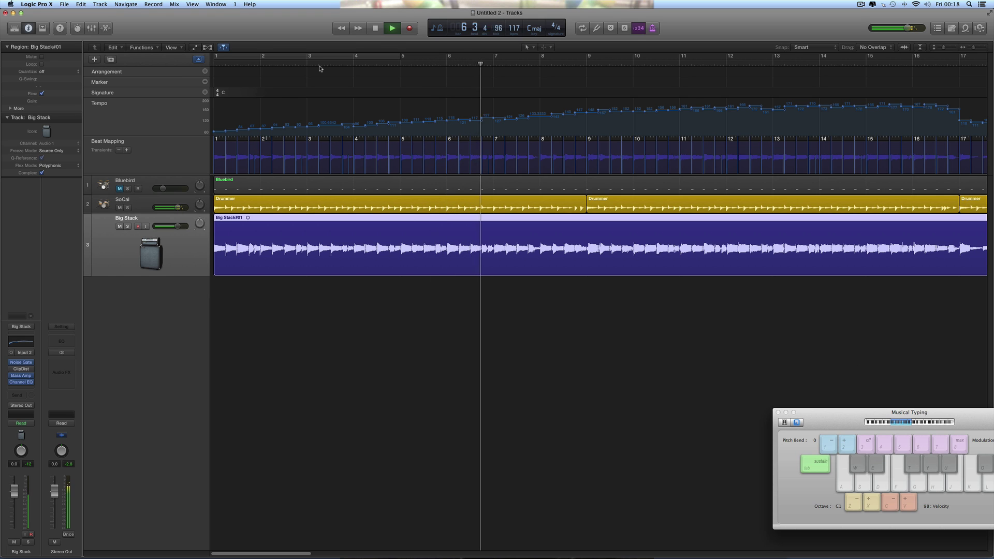
key("space")
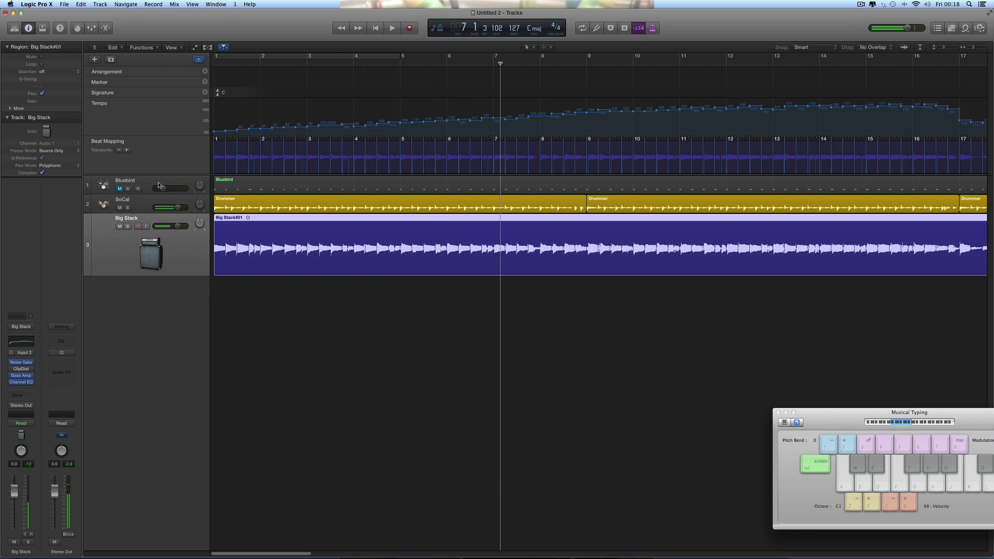
Step: Create another Guitar or Bass track using Input 2, with the default patch loaded and input monitoring on
left_click(94, 60)
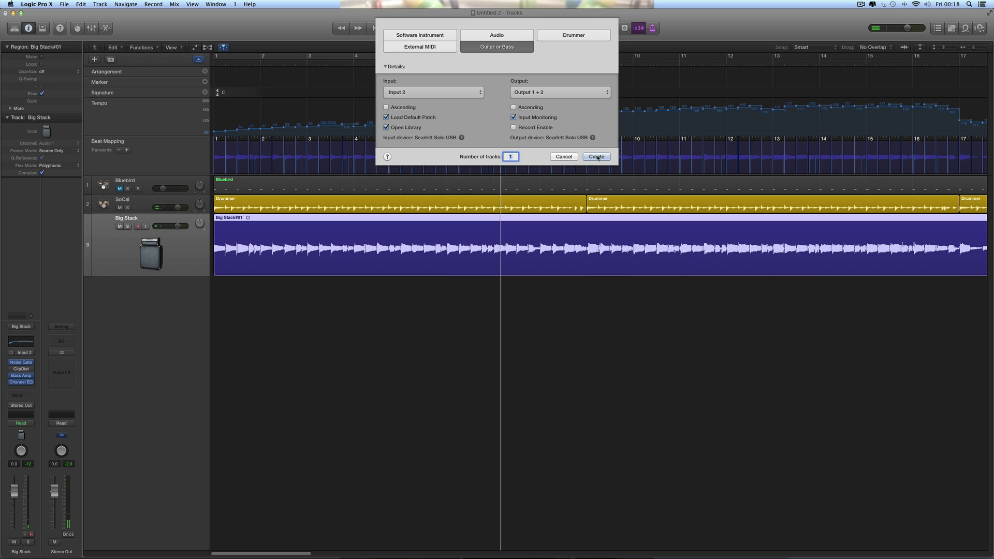
left_click(597, 156)
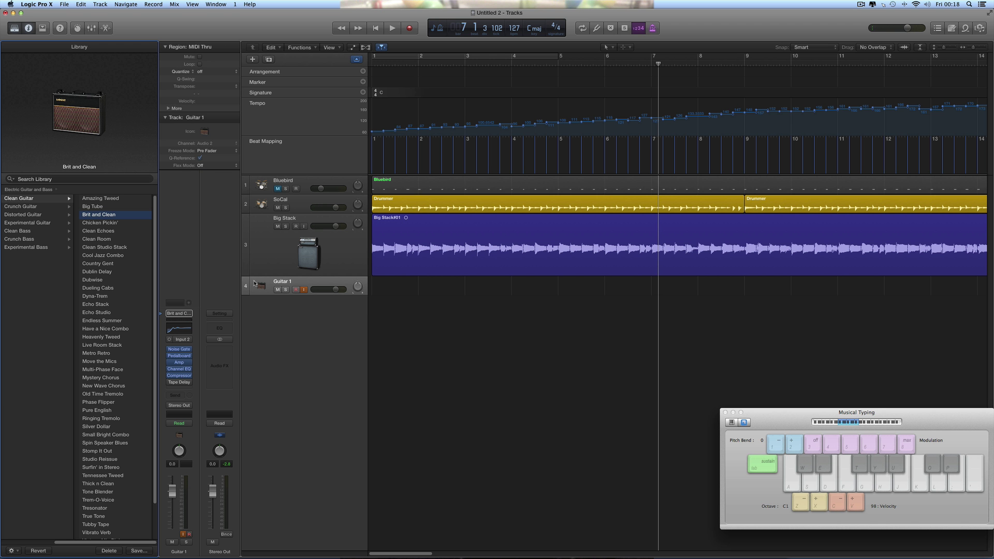
Step: Load the Double Driven patch from Crunch Guitar on the new guitar track and hide the Library
left_click(30, 207)
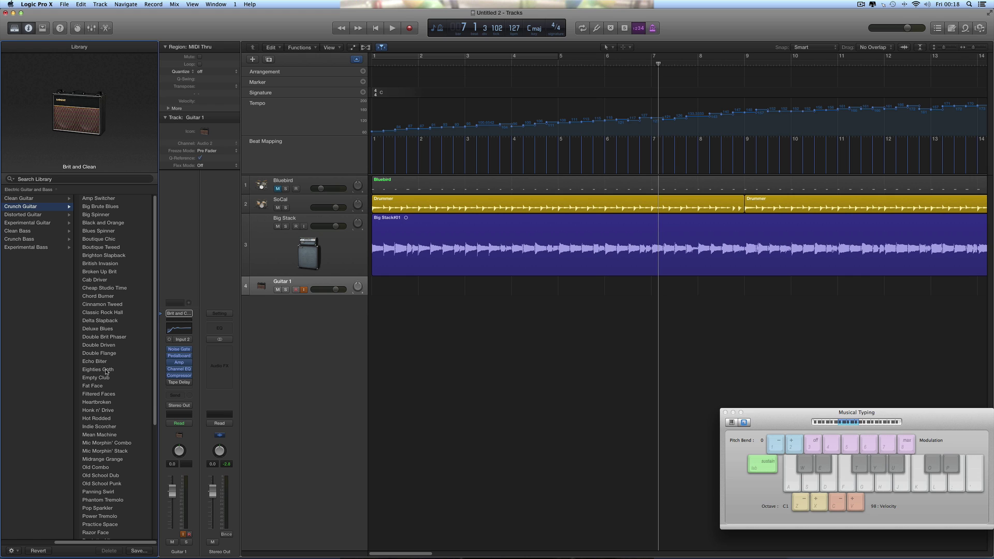
left_click(107, 344)
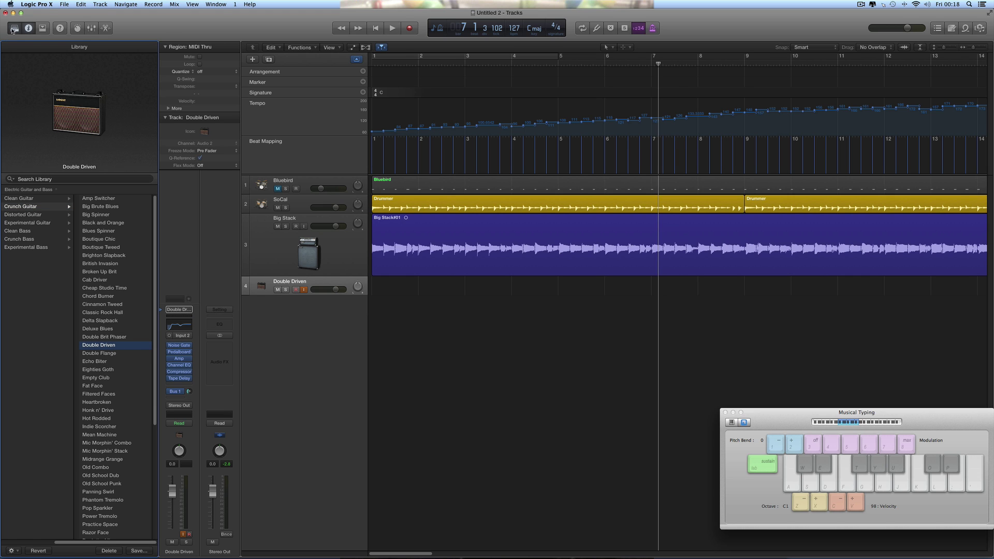
left_click(14, 28)
Step: Select the Double Driven track with input monitoring on and lower its volume to about -5.5 dB
left_click(188, 244)
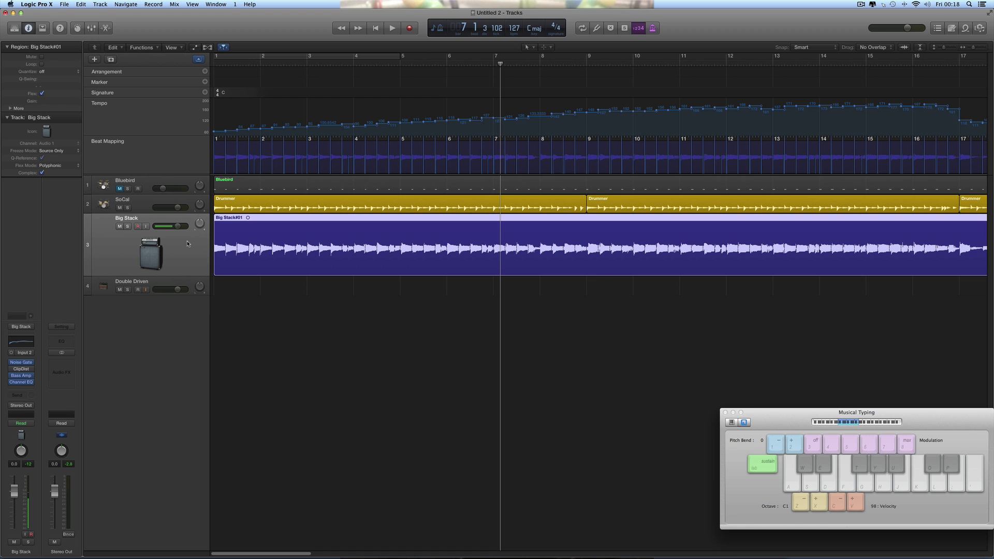
left_click(138, 297)
left_click(150, 291)
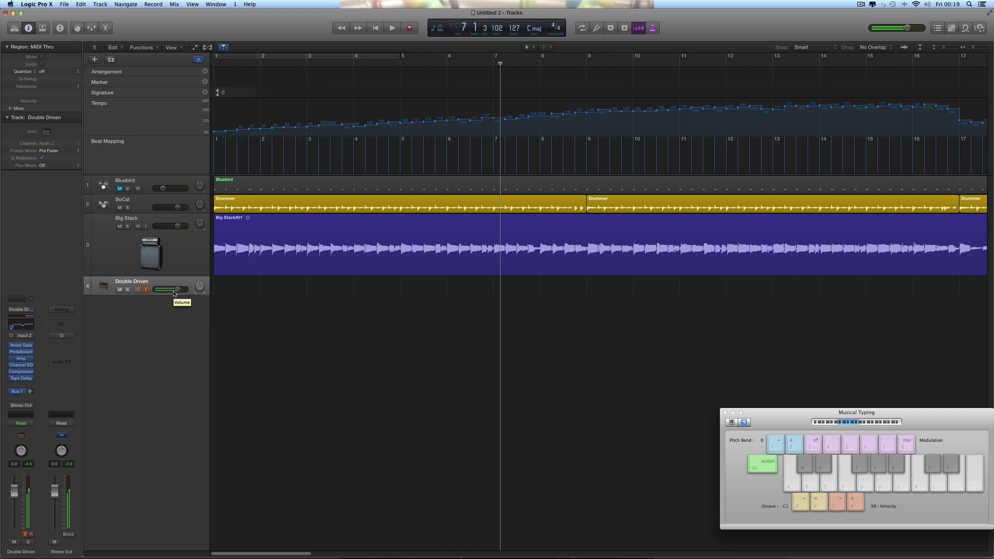
left_click_drag(174, 293, 170, 290)
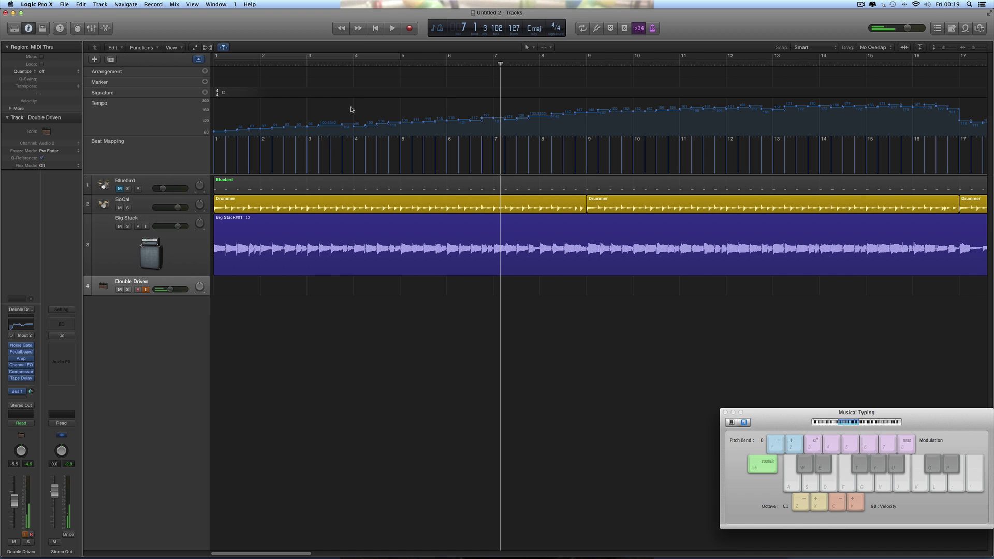
left_click(410, 30)
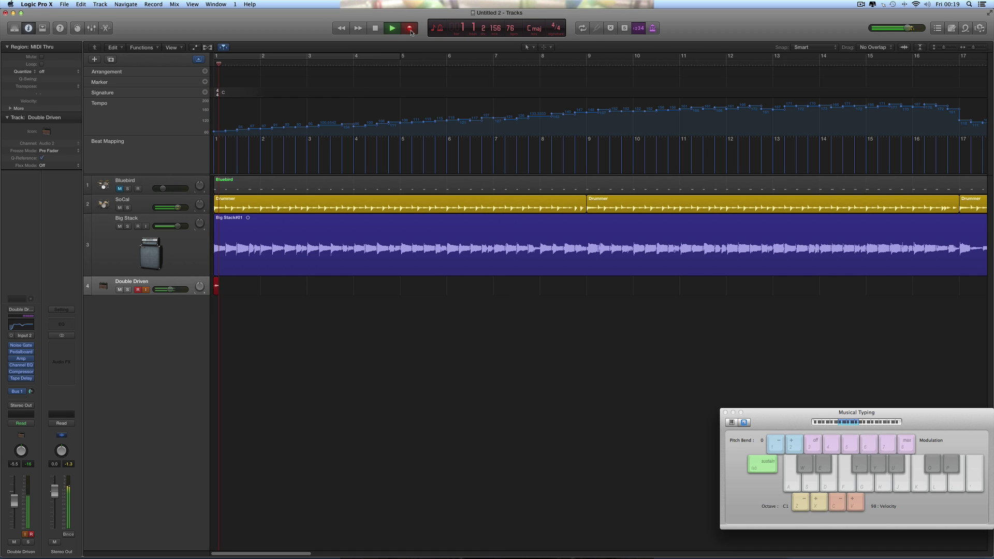
key("space")
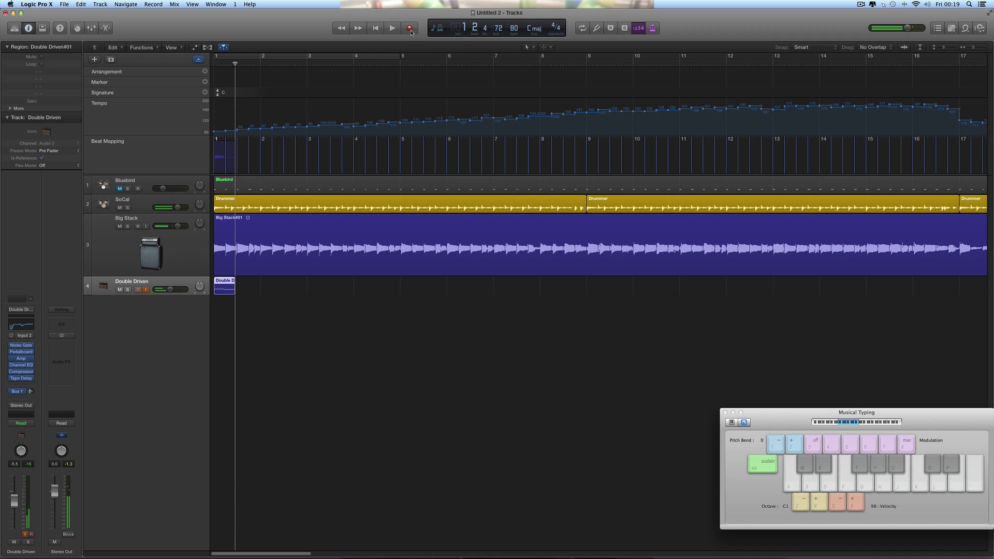
key("Delete")
Step: Record a guitar take on the Double Driven track from bar 1 to near the end of bar 24
left_click(378, 28)
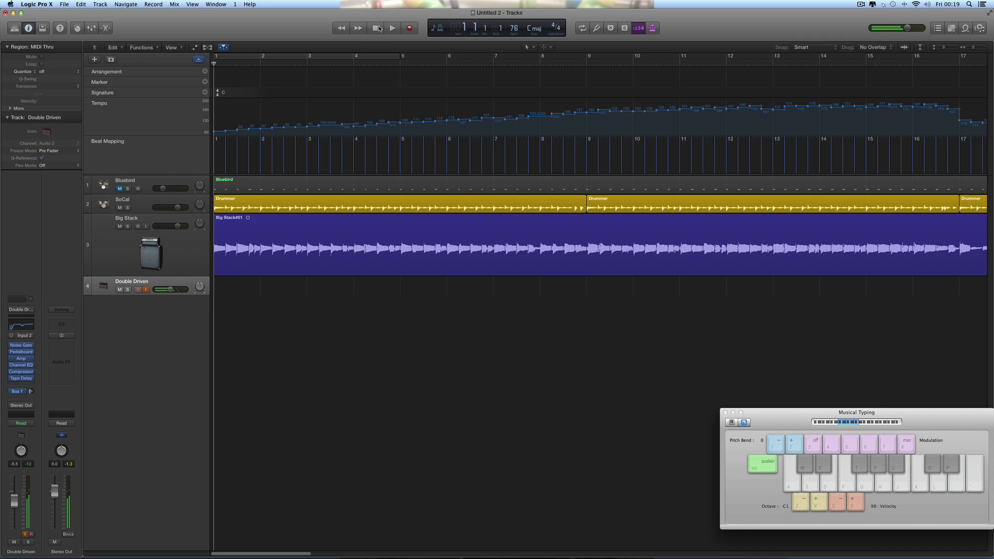
left_click(410, 28)
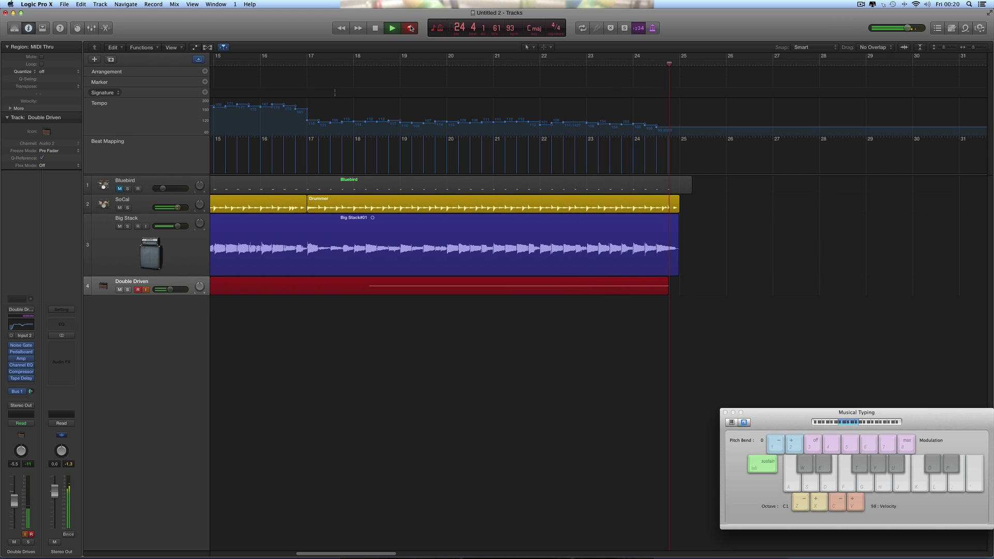
key("space")
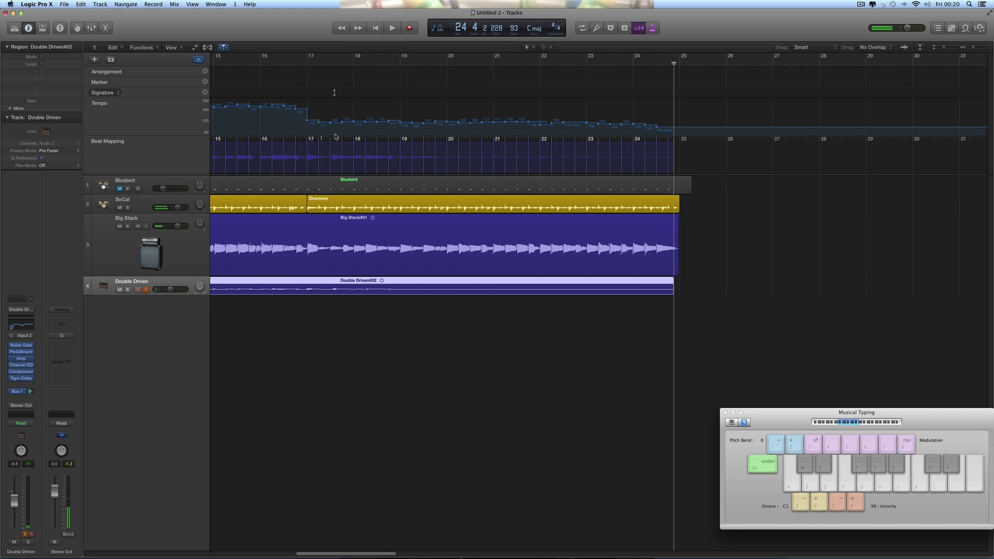
Step: Play the arrangement from bar 1 and lower the Double Driven track's volume to about -12.2 dB
left_click(377, 27)
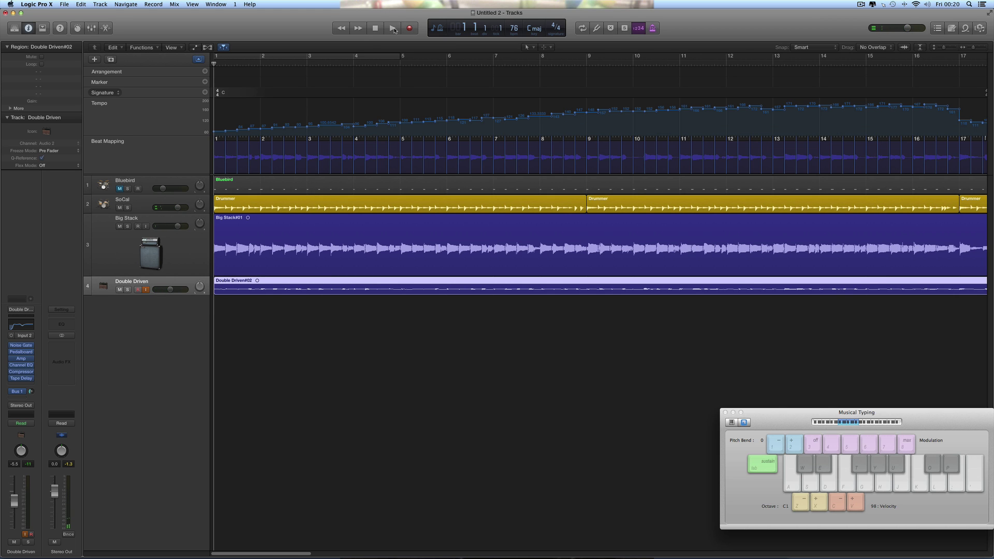
left_click(393, 28)
left_click_drag(170, 290, 167, 290)
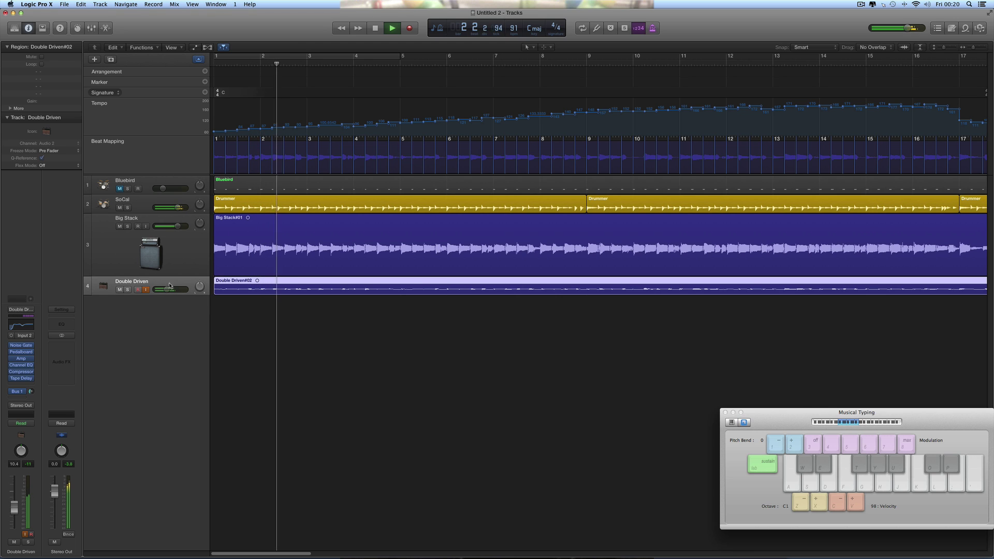
left_click_drag(167, 290, 166, 290)
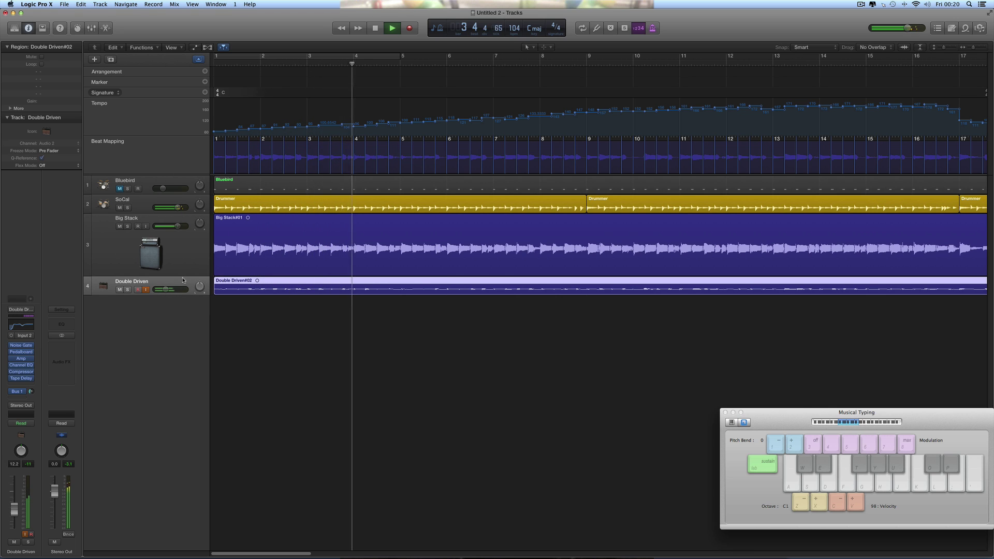
Step: Raise the SoCal drum track's volume to about 2.2 dB and lower the Double Driven track slightly further
left_click_drag(178, 208, 180, 208)
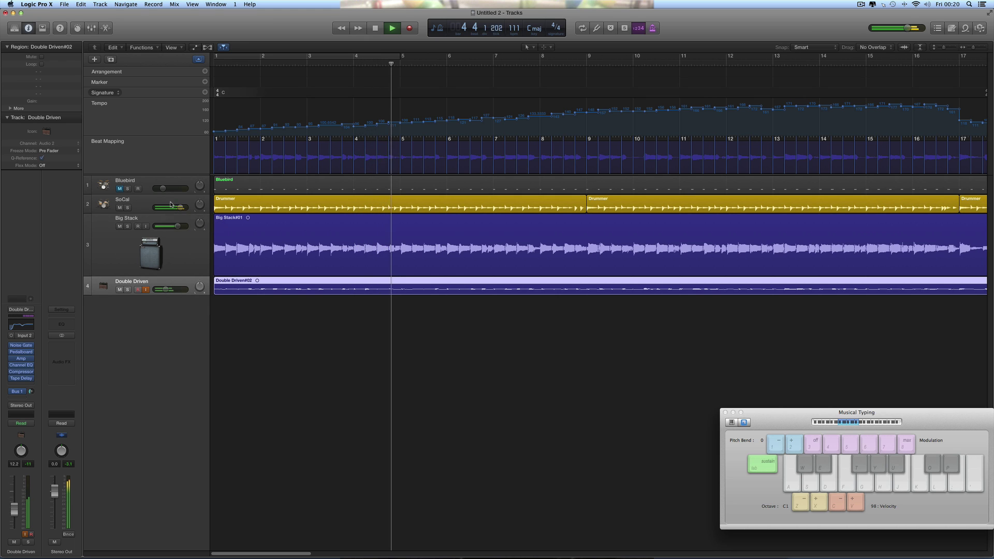
left_click(166, 201)
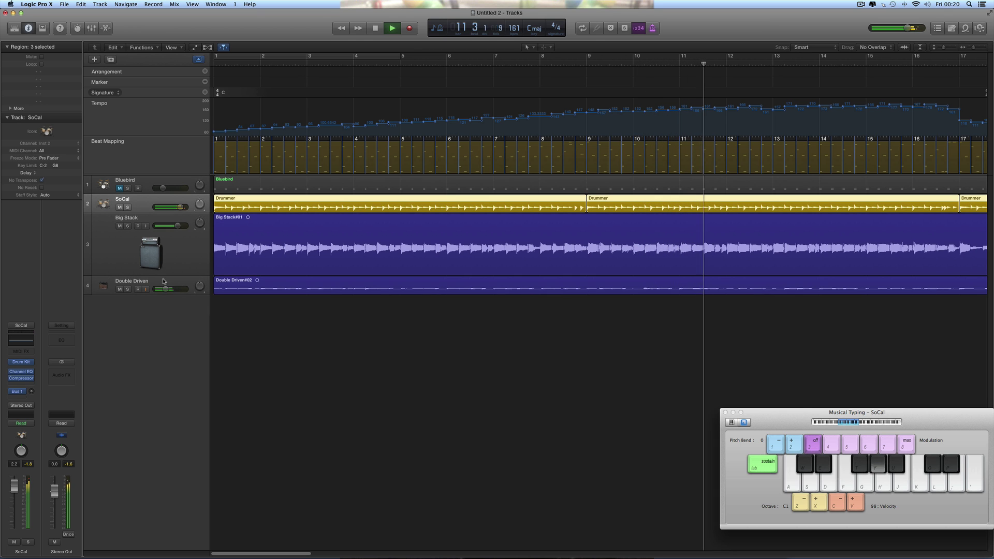
left_click_drag(165, 289, 164, 289)
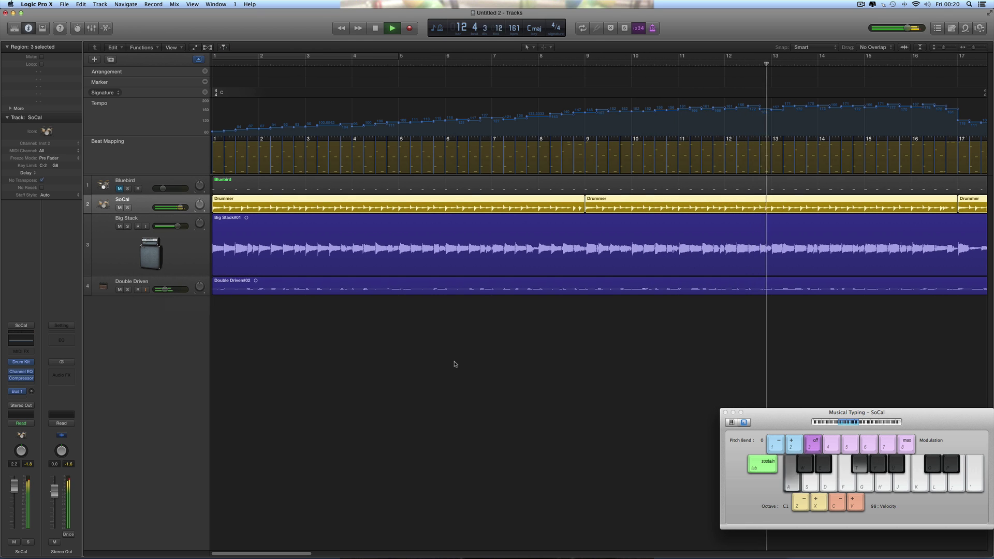
Step: Listen to the mix through the tempo drop at bar 17, stop in bar 18, and return to bar 1
scroll(459, 365, "right", 10)
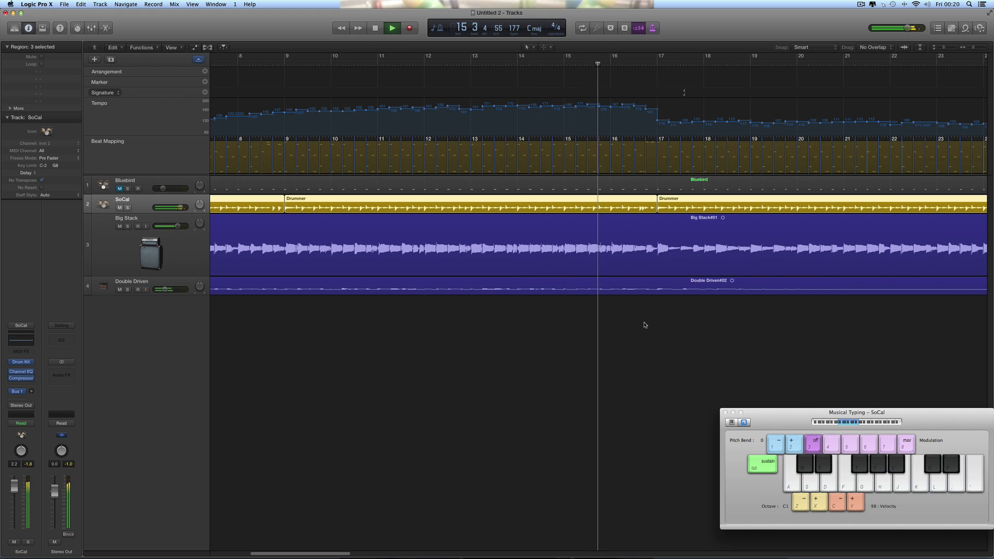
key("j")
key("k")
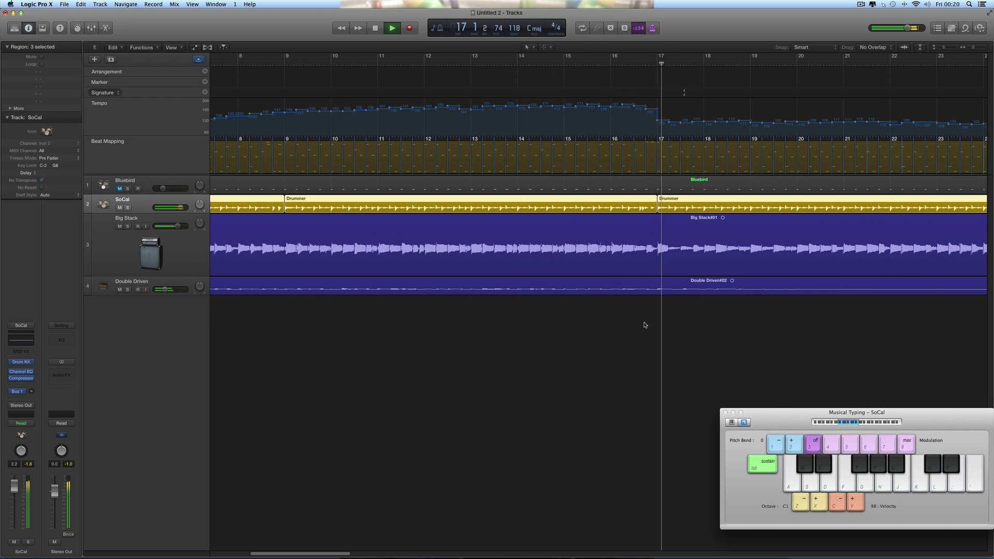
key("a")
key("s")
key("a")
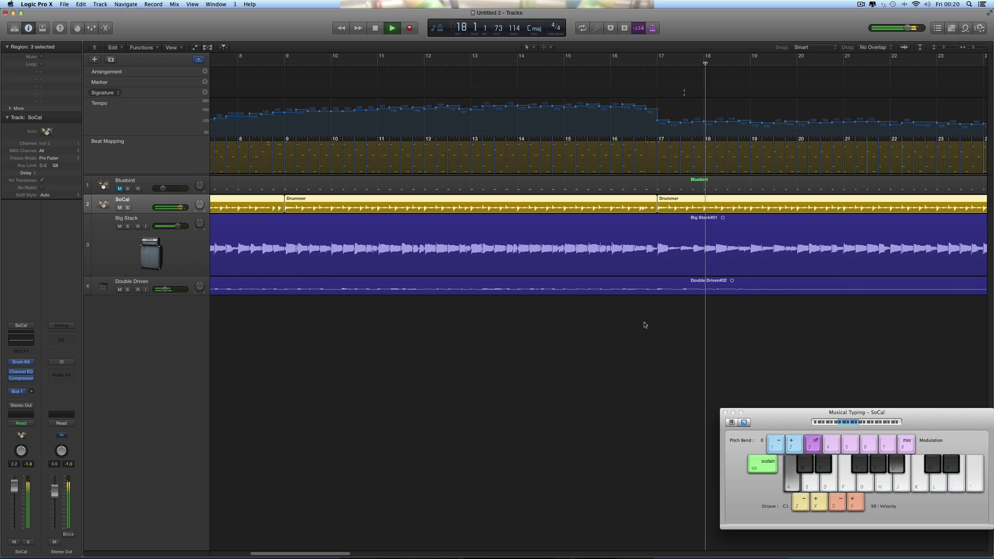
key("a")
key("s")
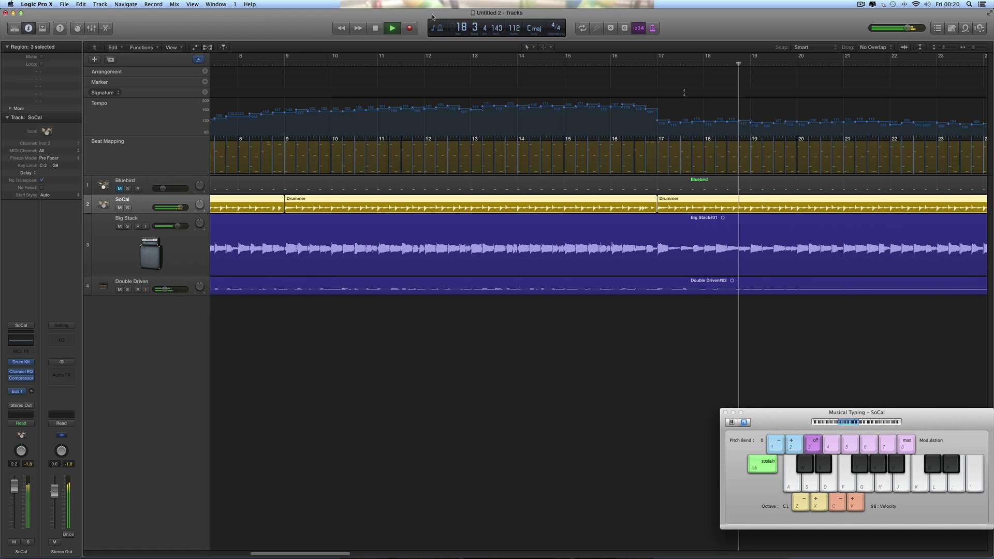
double_click(379, 28)
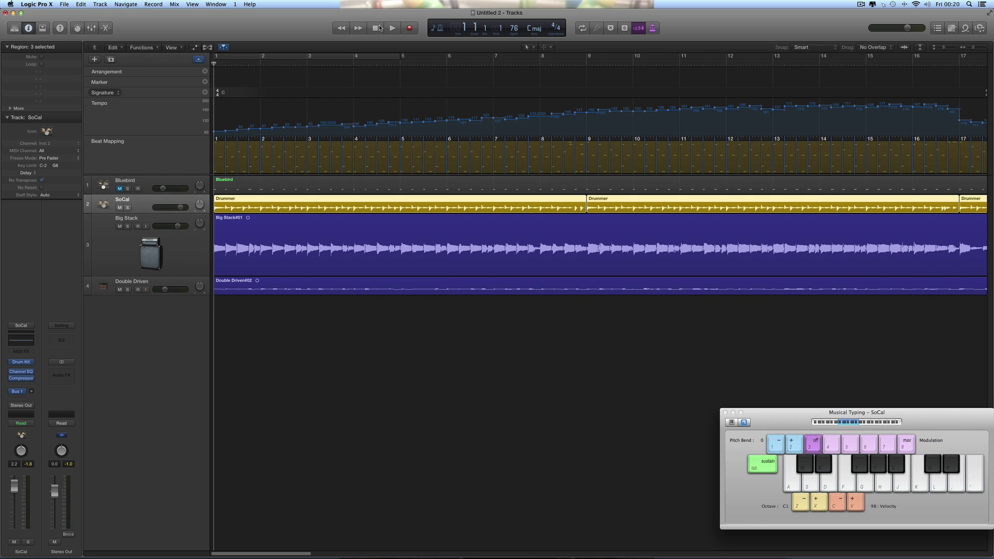
Step: Close the project without saving it and create a new empty project
left_click(5, 13)
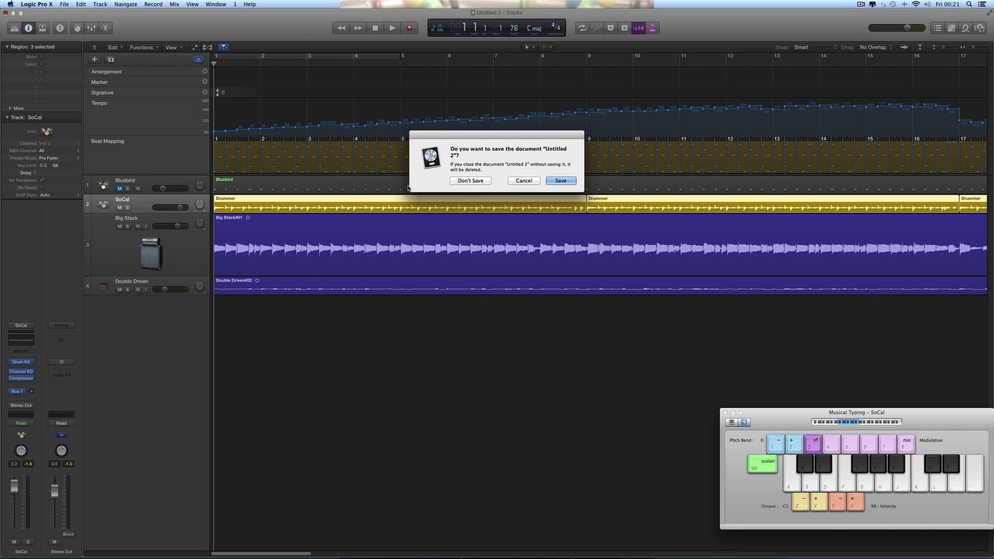
left_click(474, 182)
left_click(65, 5)
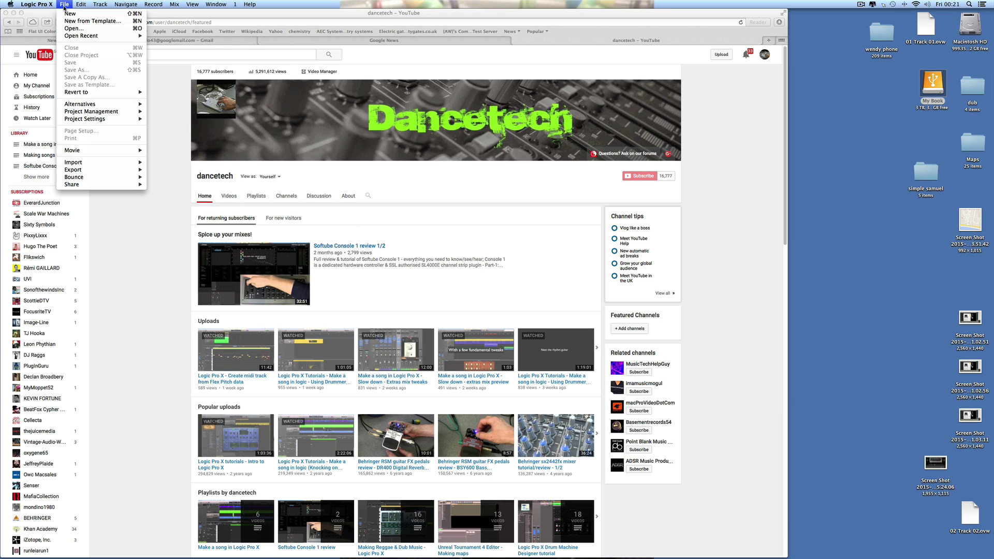
mouse_move(75, 37)
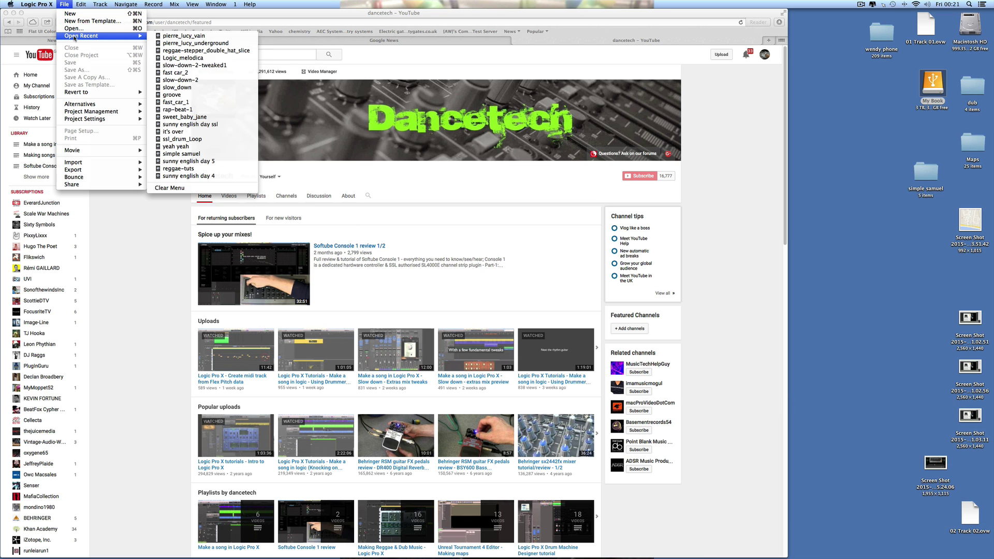
left_click(70, 14)
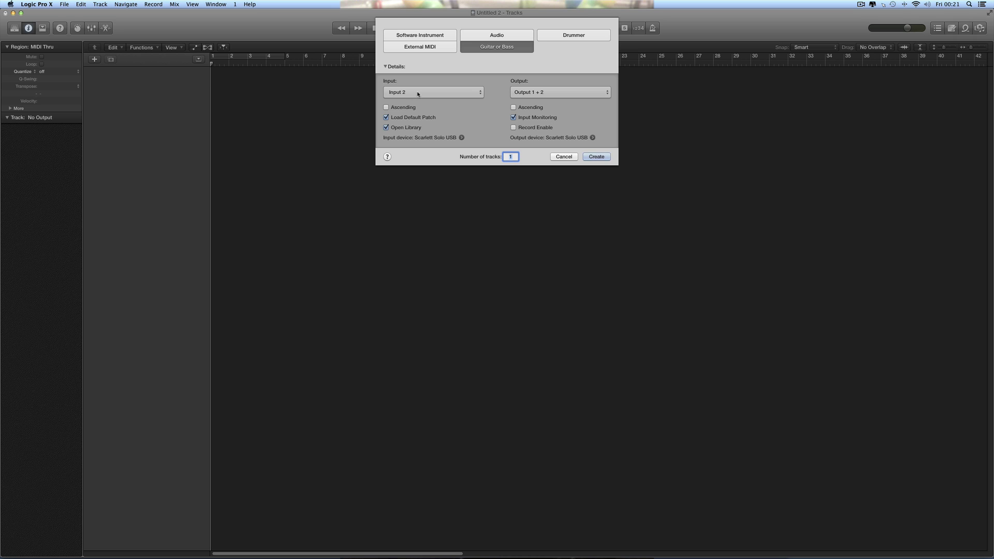
Step: Create a Guitar or Bass track on Input 2, load the Big Stack patch from Clean Bass, and hide the Library
left_click(589, 156)
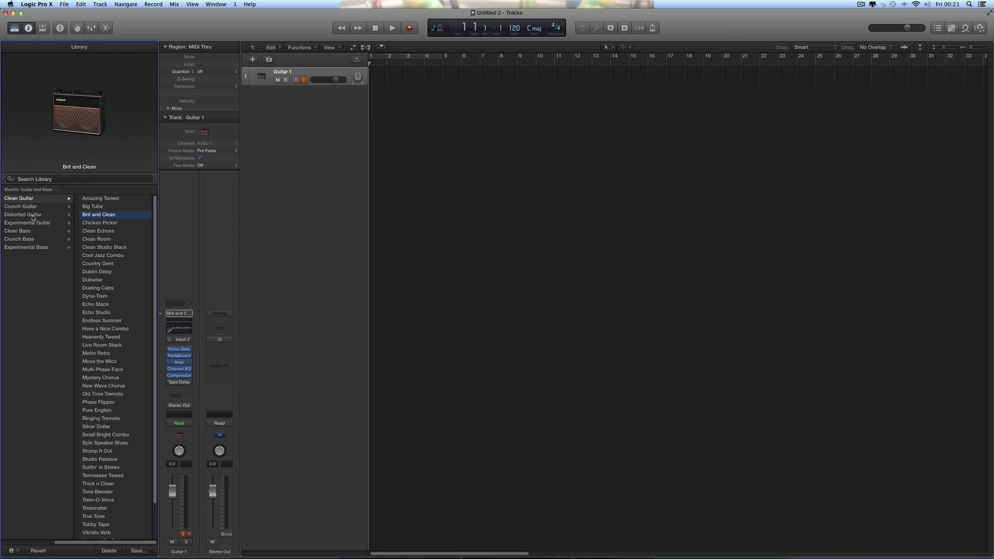
left_click(29, 231)
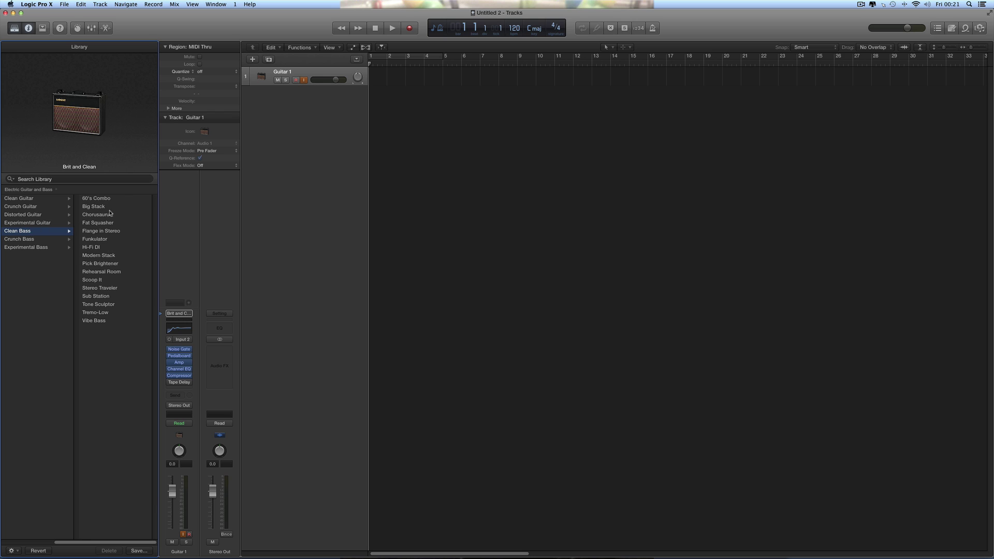
left_click(106, 208)
left_click(15, 28)
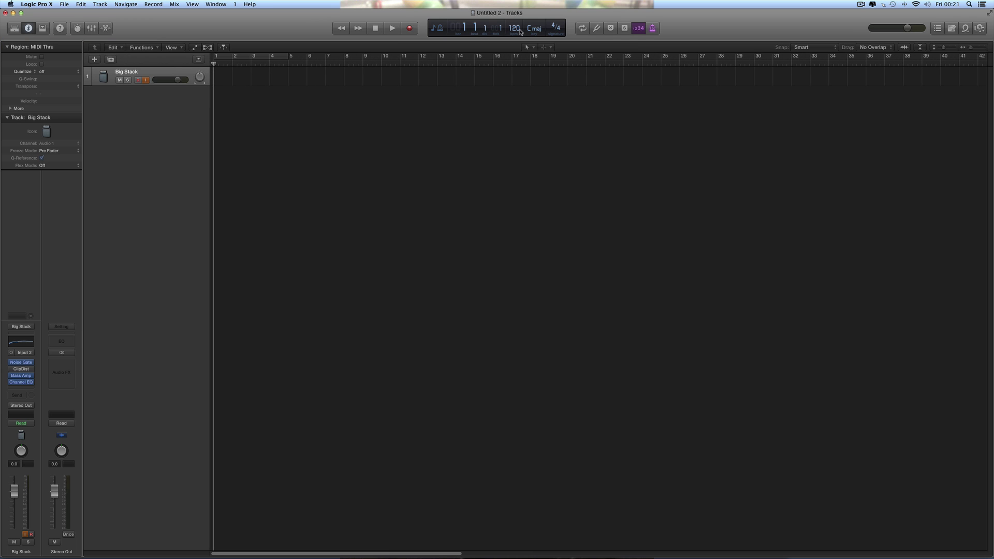
Step: Set the project tempo to 90 and play the first two bars with the metronome to hear the speed
left_click_drag(520, 30, 520, 39)
left_click(392, 29)
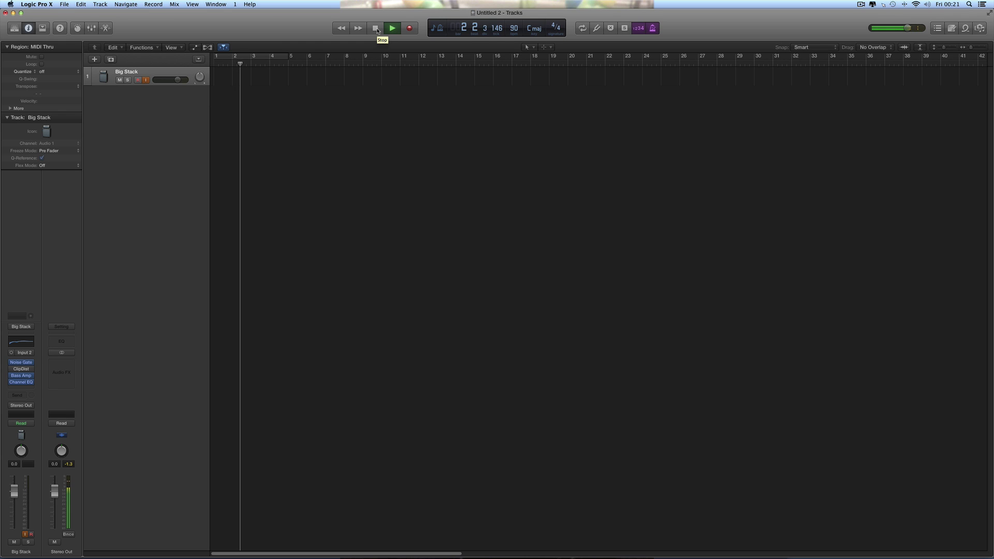
left_click(376, 28)
left_click(376, 28)
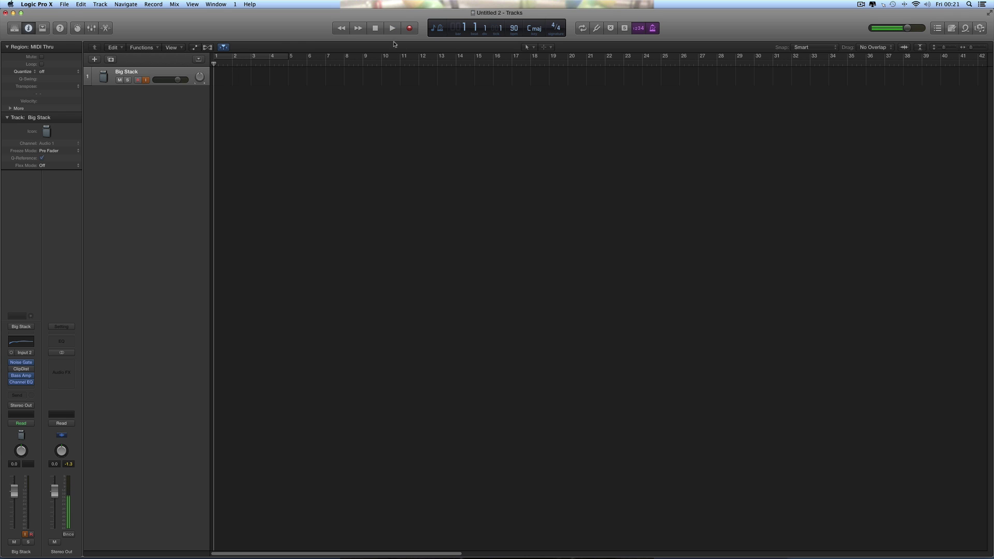
Step: Turn the metronome off and record a bass take on the Big Stack track from bar 1 to bar 9
left_click(653, 29)
left_click(410, 28)
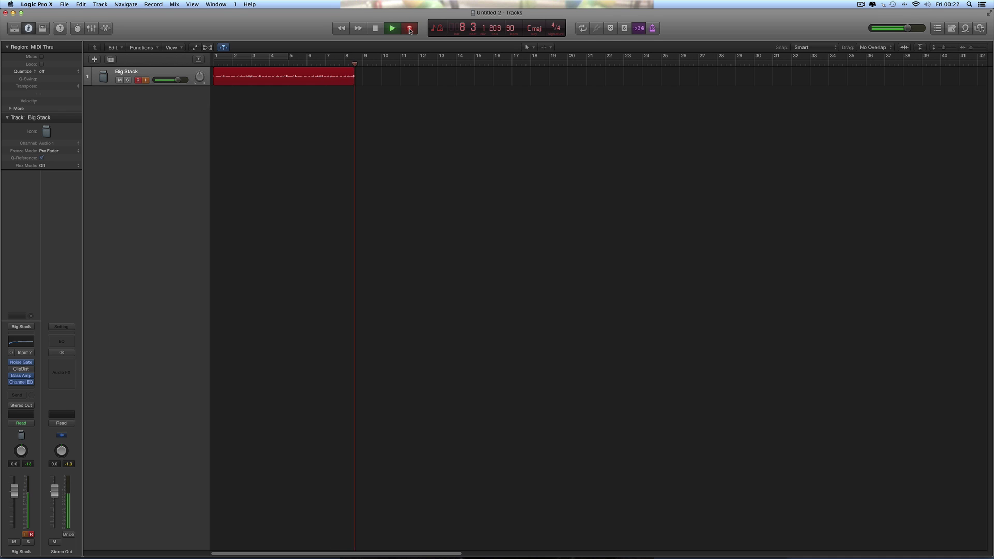
left_click(410, 29)
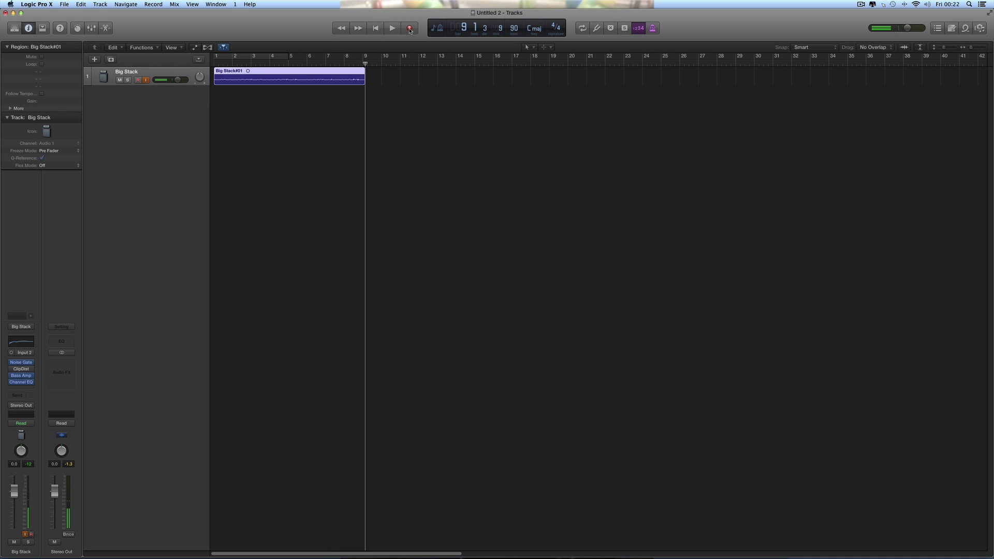
Step: Play the start of the recorded bass and replay it from bar 1 with the metronome on
left_click(377, 28)
key("space")
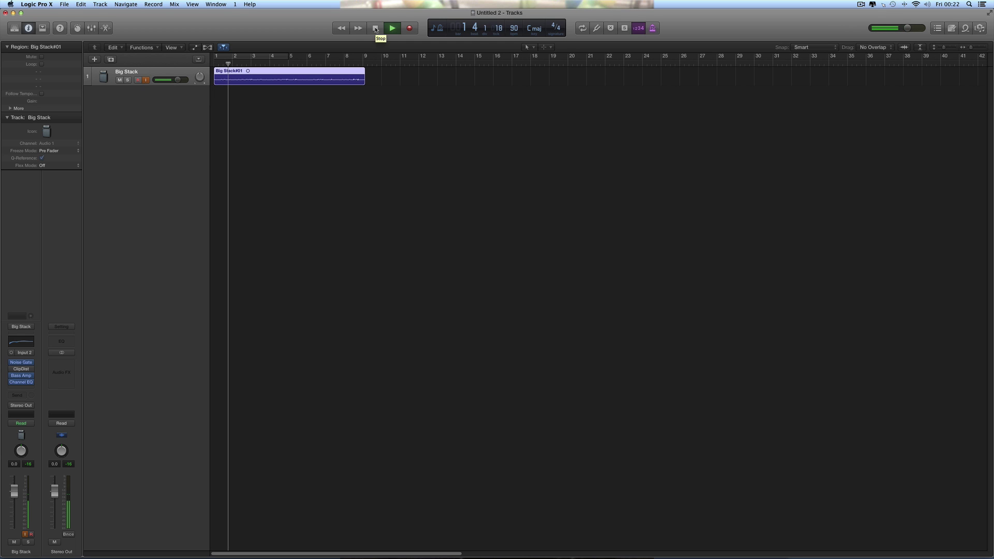
left_click(376, 29)
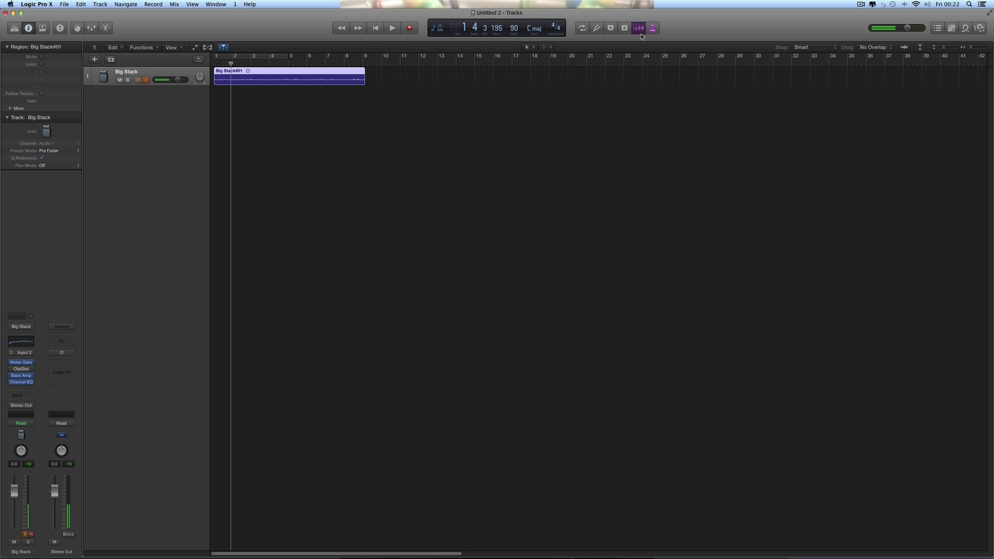
left_click(375, 28)
left_click(392, 29)
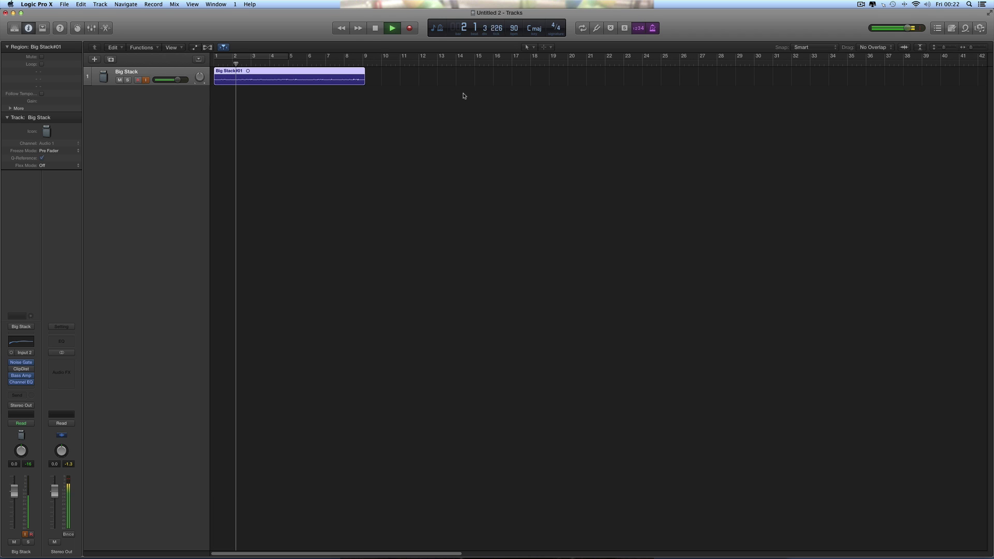
Step: Stop playback and show the global tracks with the Beat Mapping track added above the Big Stack bass track
left_click(375, 28)
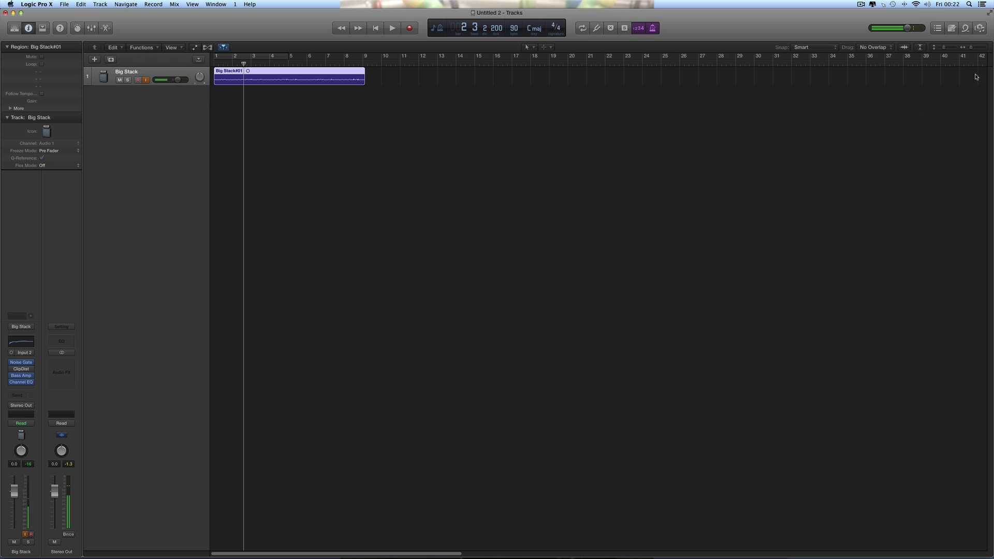
left_click(979, 47)
left_click(979, 47)
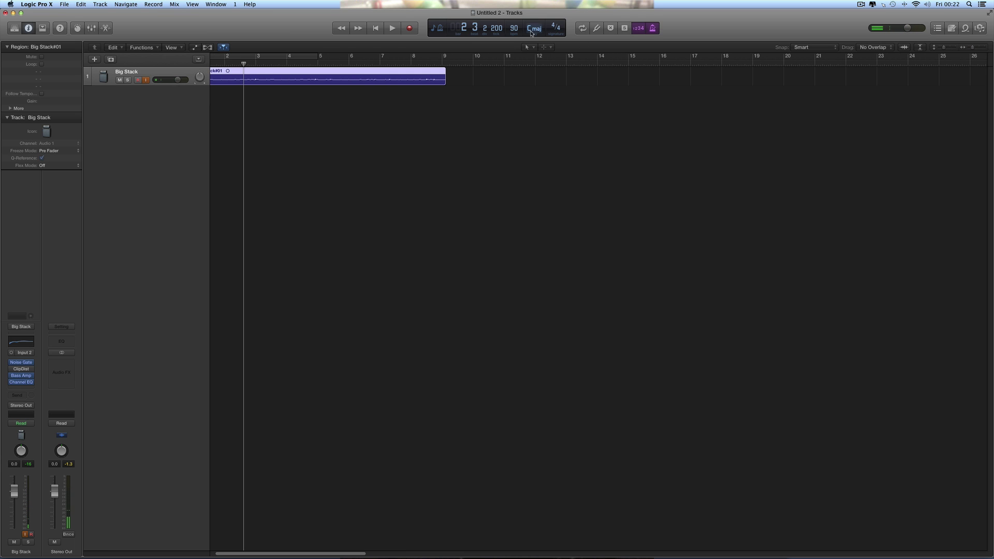
scroll(373, 133, "left", 2)
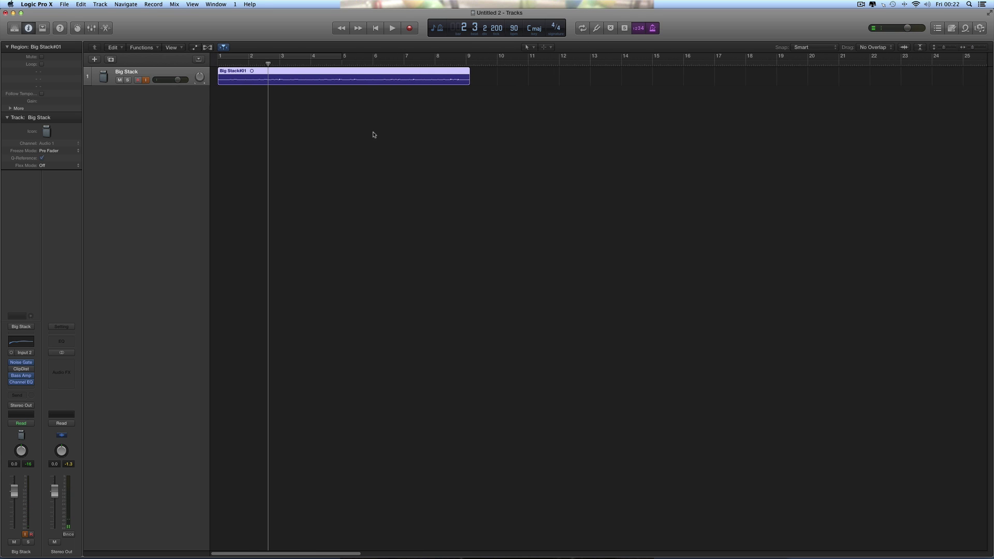
left_click(198, 60)
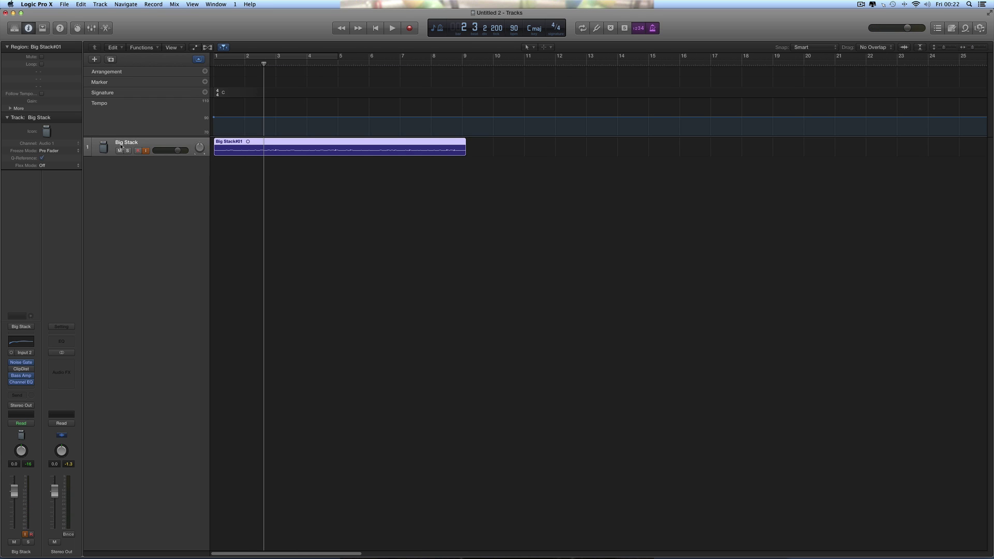
right_click(130, 113)
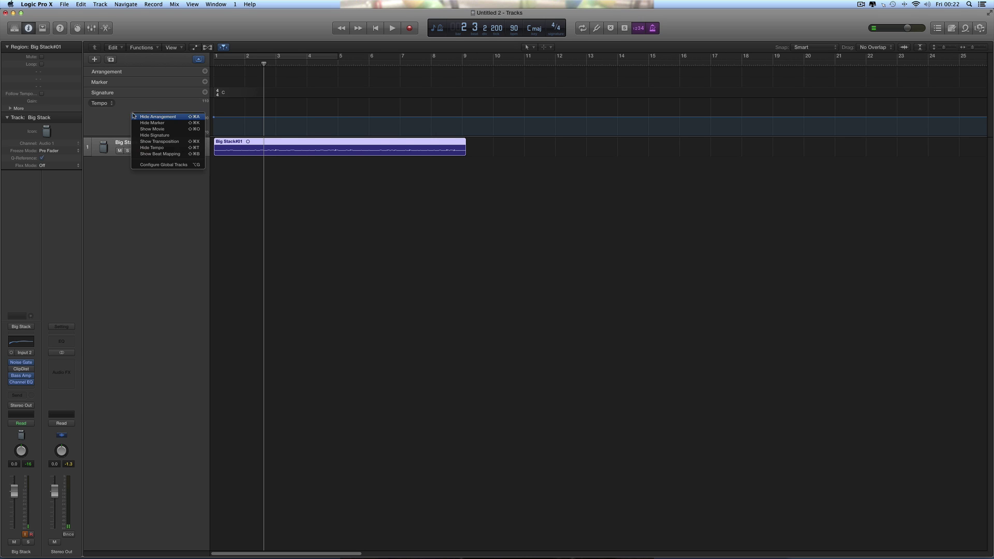
left_click(173, 158)
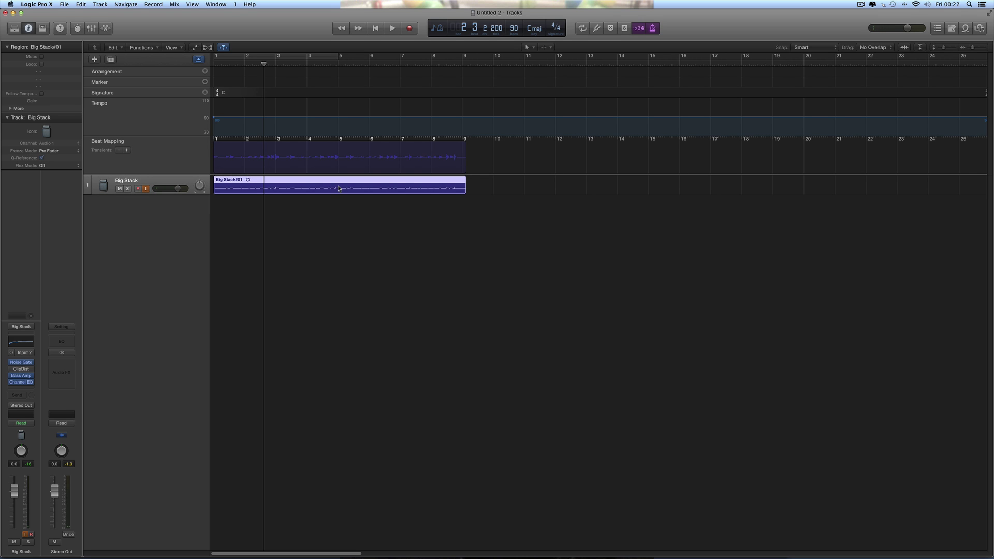
Step: Set beats from the bass region with a 1/16 Note value, tolerating missing or additional events
left_click(124, 143)
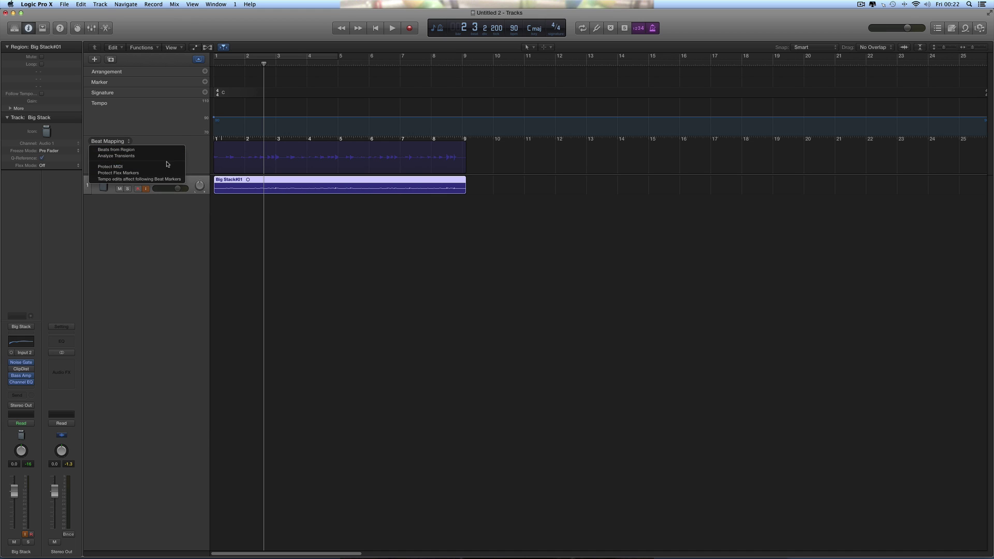
left_click(117, 149)
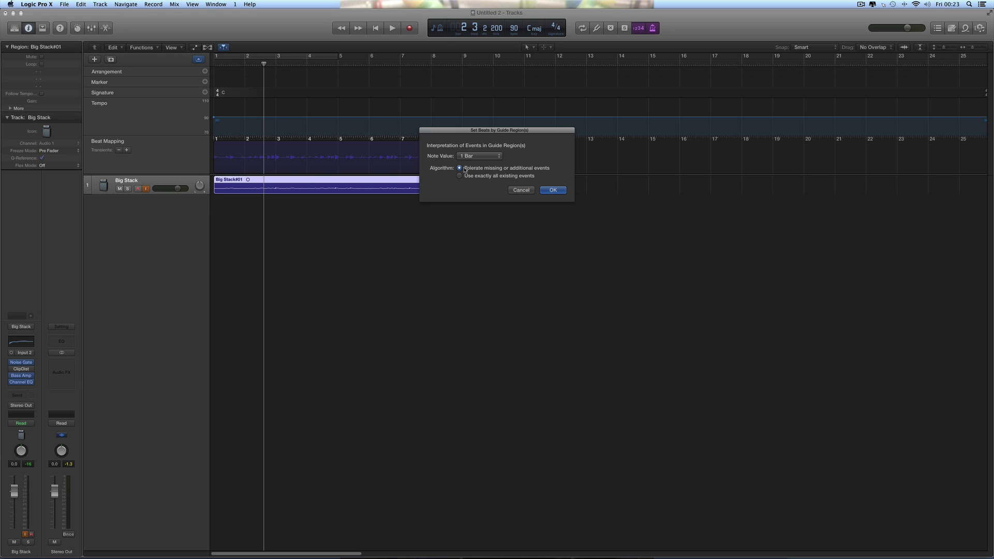
left_click(479, 156)
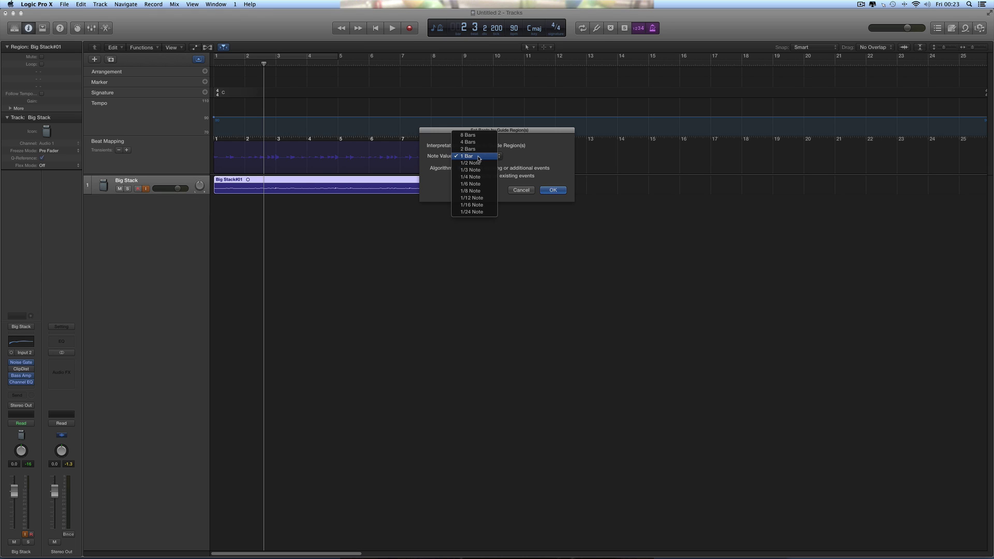
left_click(479, 205)
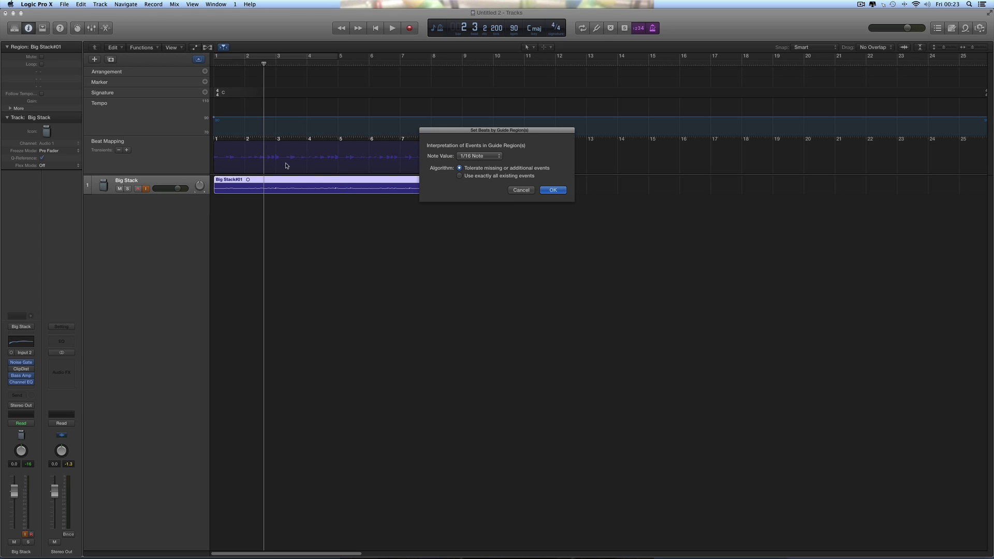
left_click(552, 190)
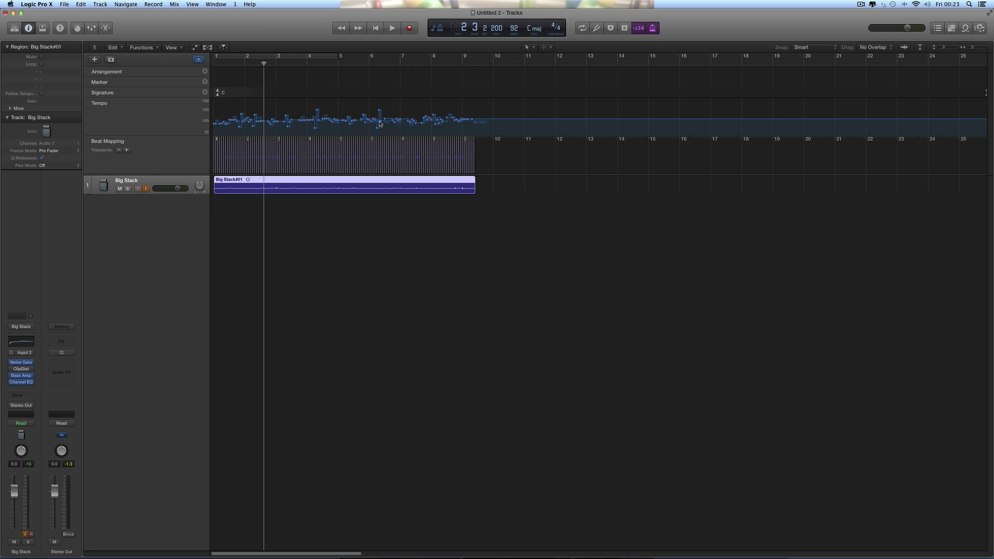
Step: Examine the mapped tempo curve along the whole bass region and play it from bar 1 to nearly bar 4
left_click(985, 47)
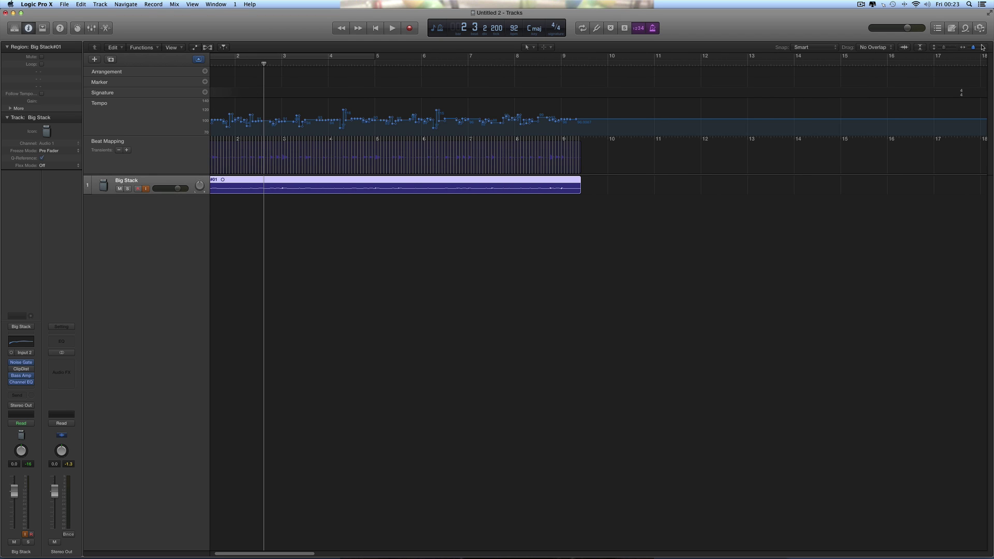
left_click(985, 47)
scroll(631, 198, "left", 4)
left_click(968, 47)
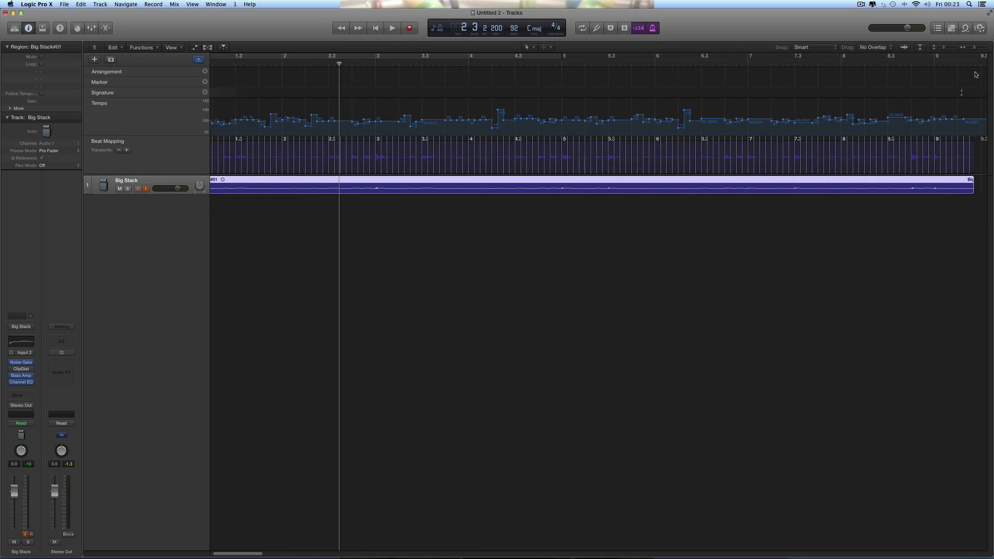
left_click(968, 47)
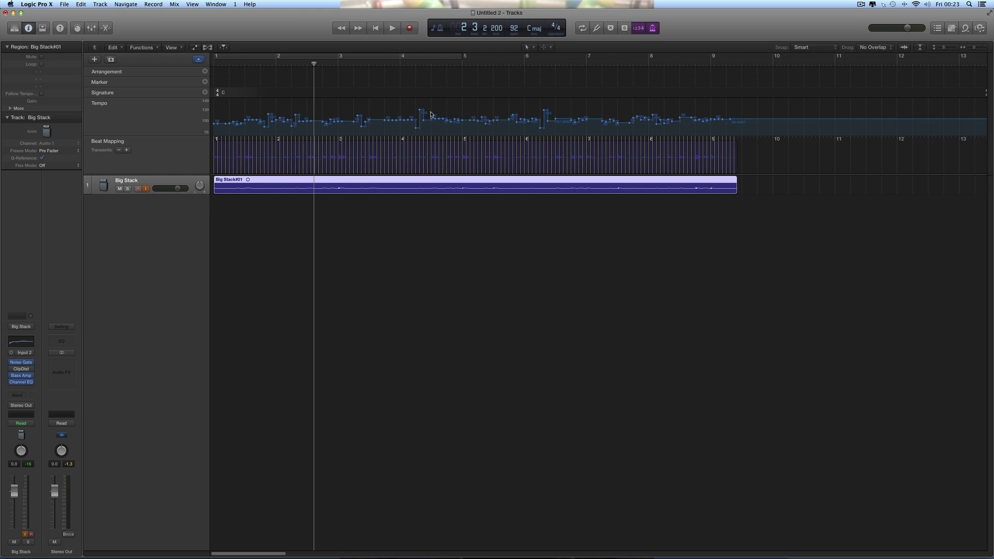
scroll(482, 71, "right", 1)
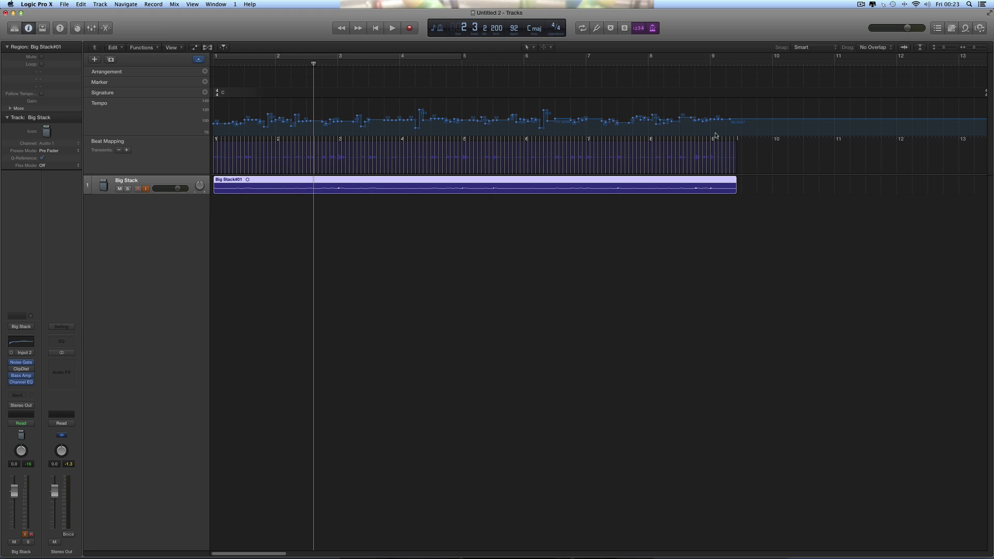
left_click(373, 27)
left_click(393, 29)
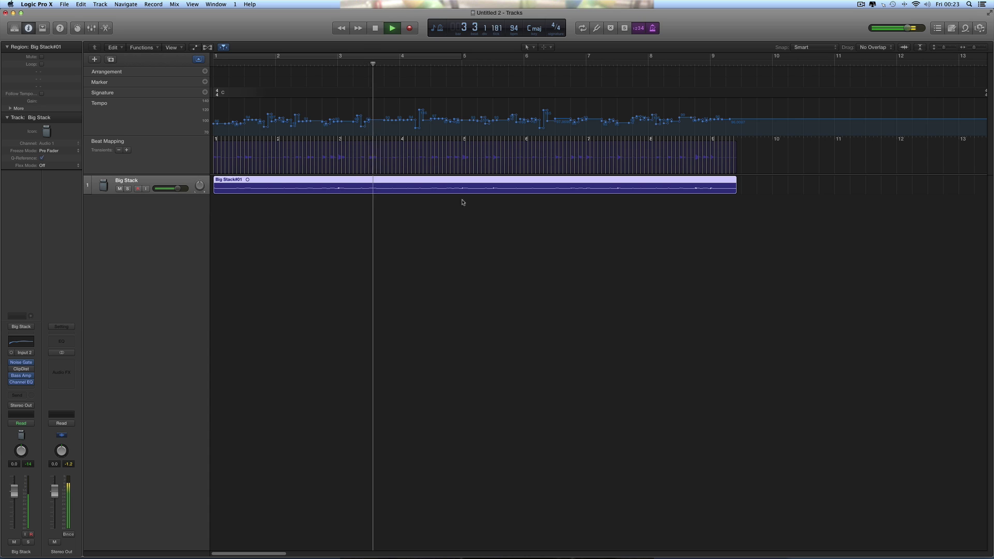
key("space")
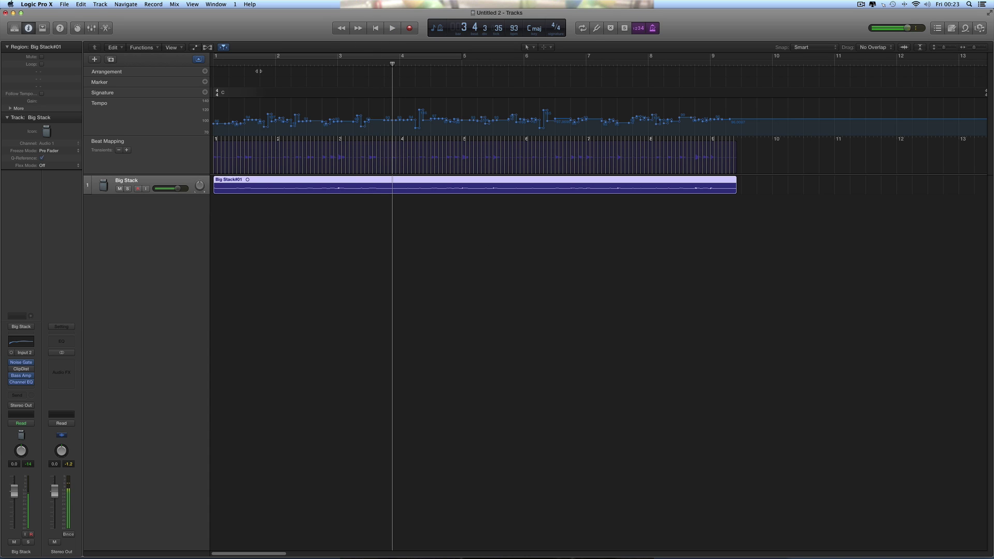
Step: Create a Drummer track in the Rock genre with Output 1 + 2
left_click(94, 60)
left_click(558, 36)
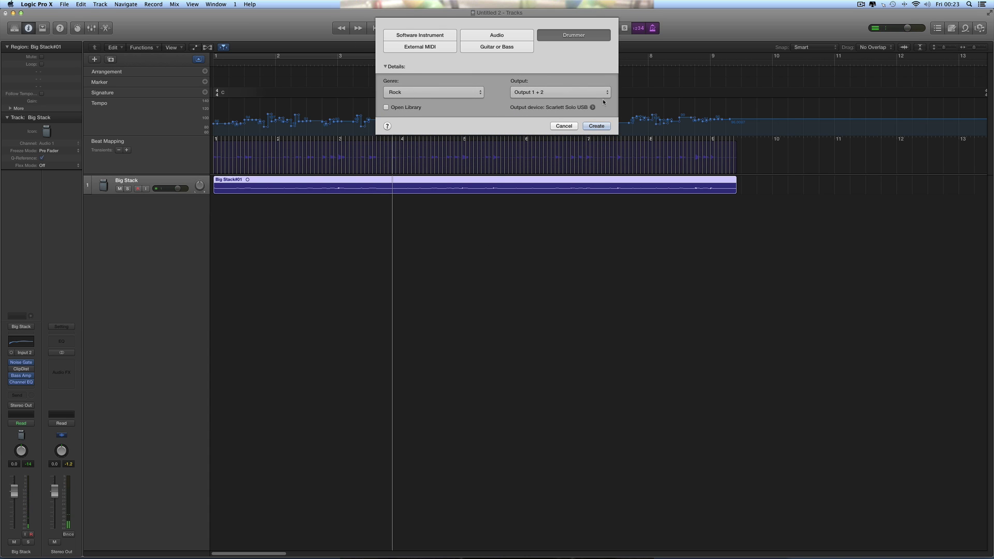
key("Return")
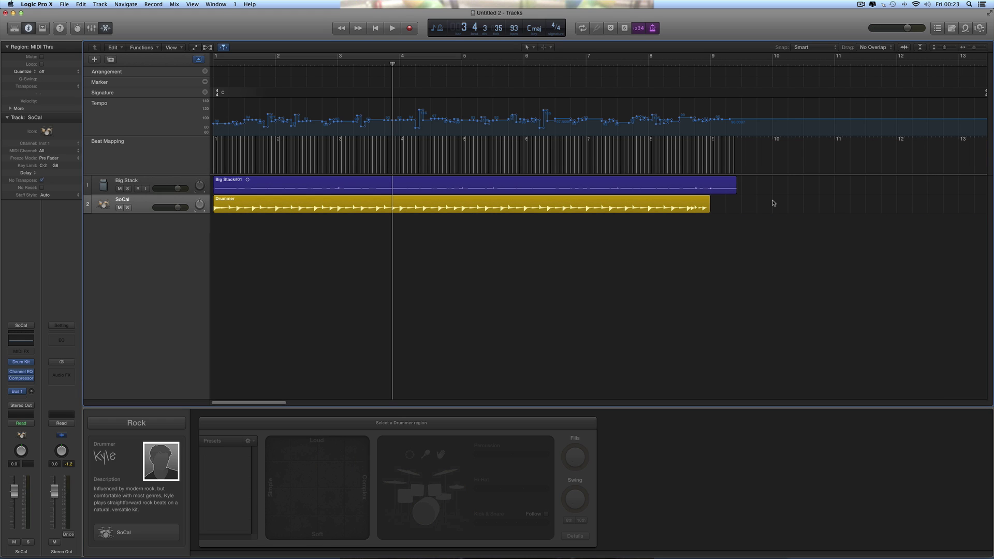
Step: Set an active cycle range from bar 1 to bar 9, select the Drummer region and play it with the bass
left_click(394, 57)
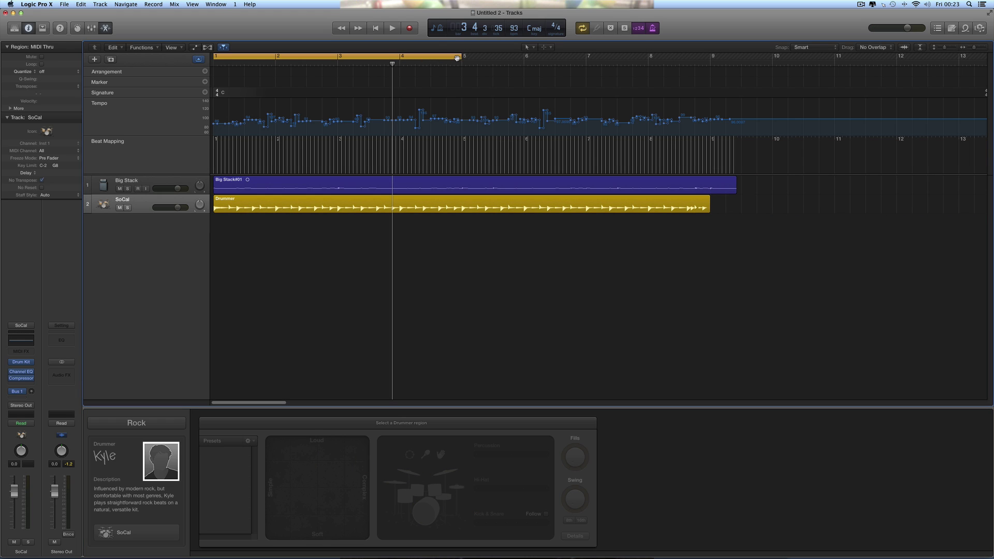
left_click_drag(460, 57, 711, 89)
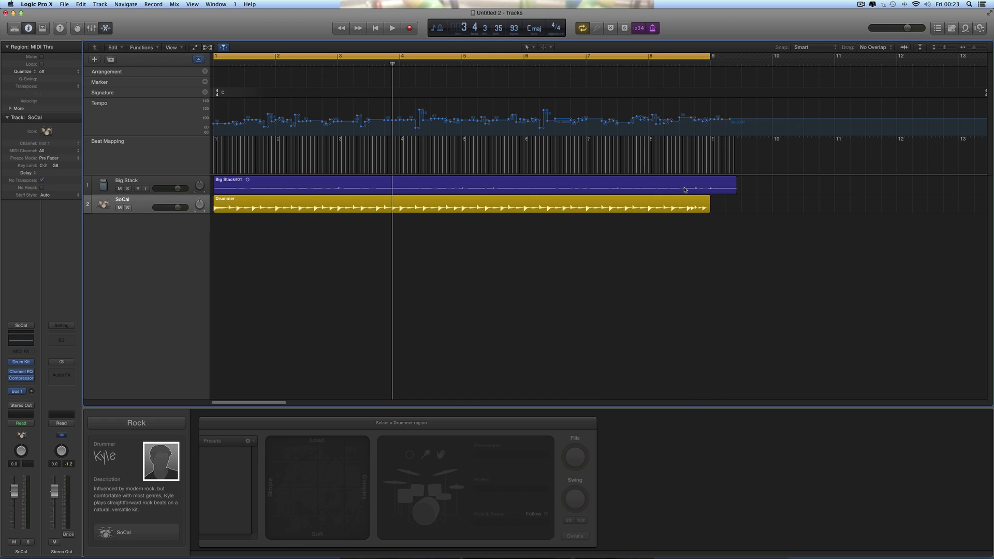
left_click(360, 197)
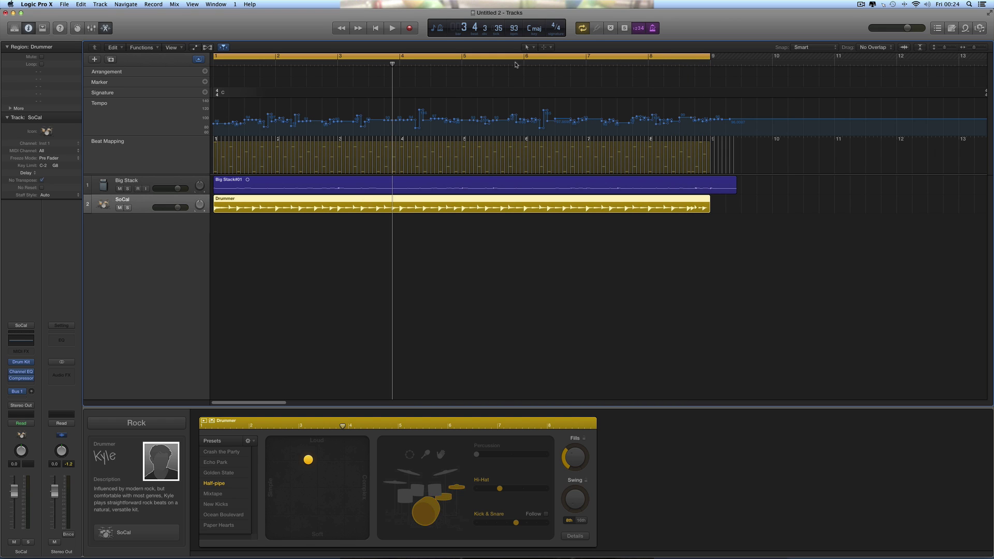
left_click(377, 29)
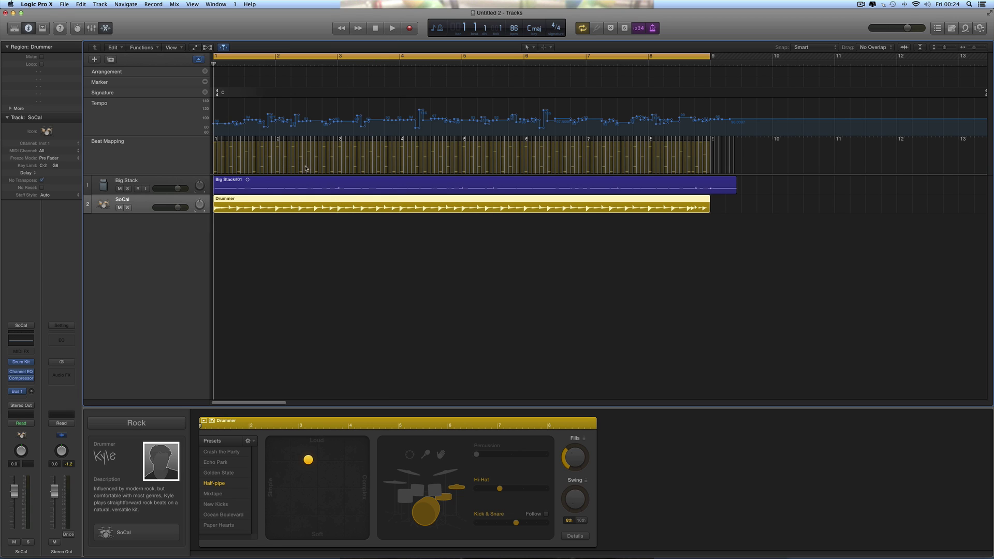
left_click(393, 29)
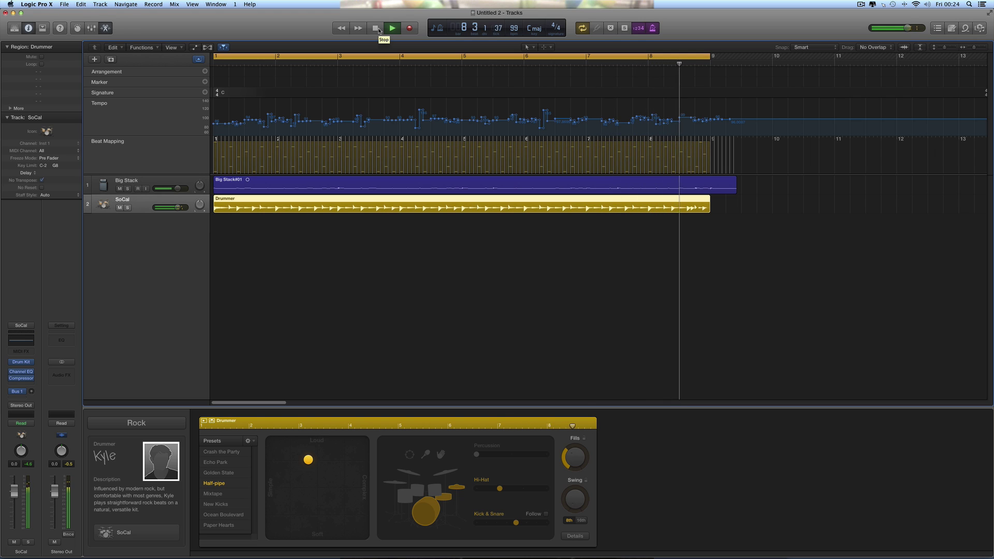
left_click(379, 31)
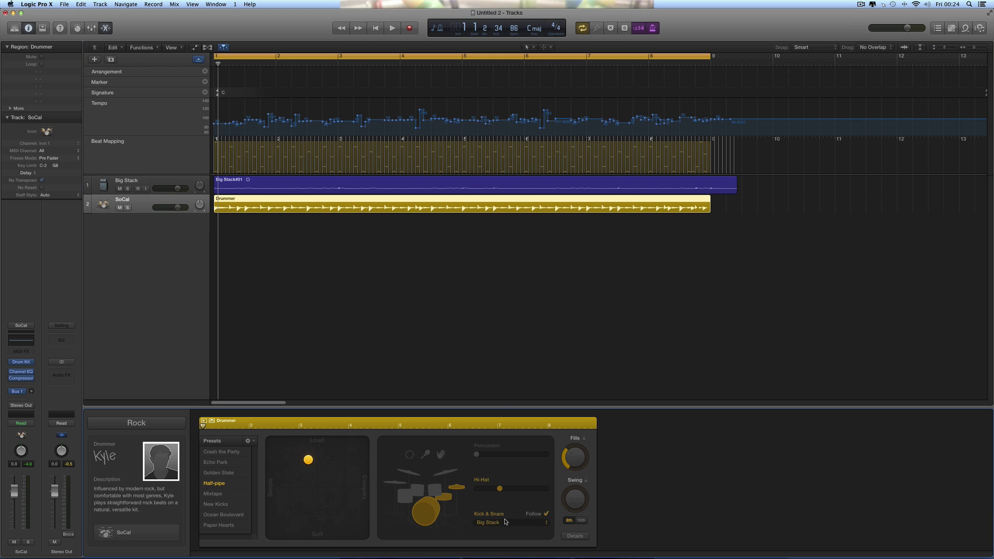
Step: Make the Drummer's kick and snare follow the Big Stack track and play the result from bar 1
left_click(505, 522)
left_click(501, 524)
left_click(377, 30)
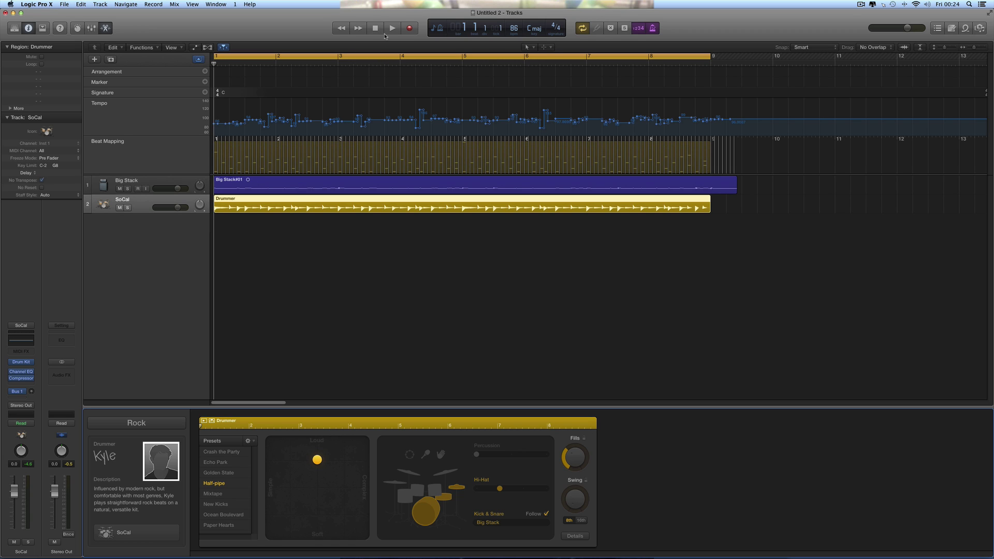
left_click(393, 29)
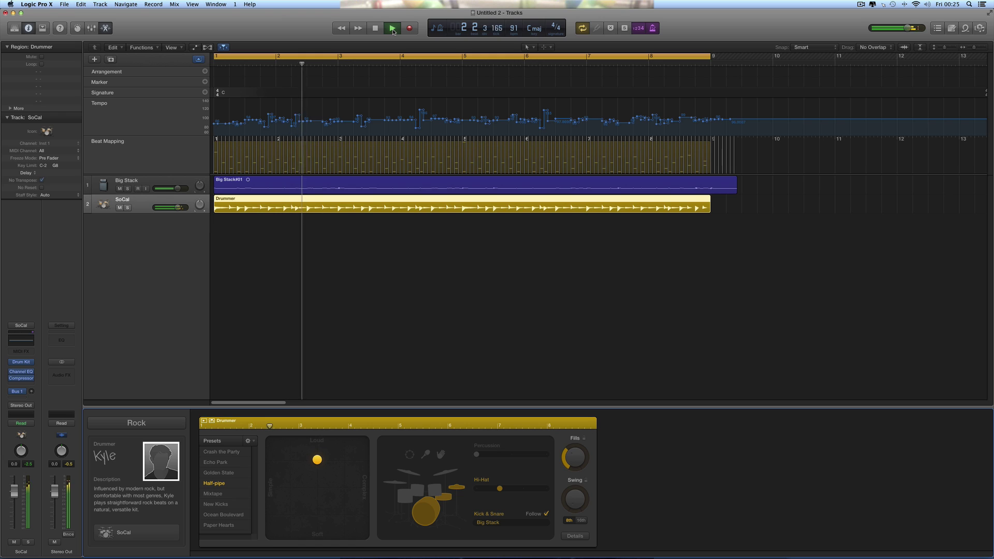
left_click(393, 29)
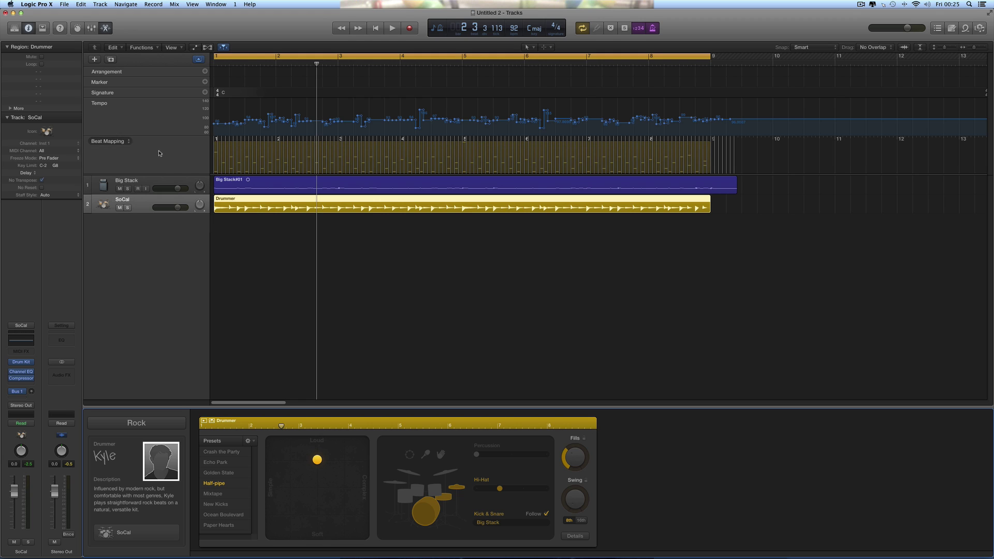
Step: View the bass region's beat mapping, reselect the Drummer region and start playback from bar 1
left_click(289, 185)
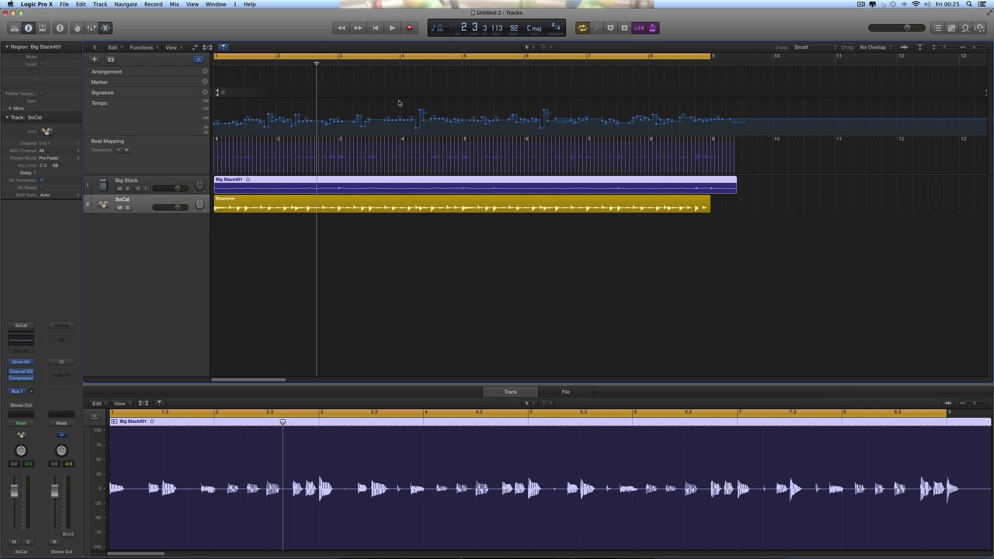
key("Return")
left_click(362, 204)
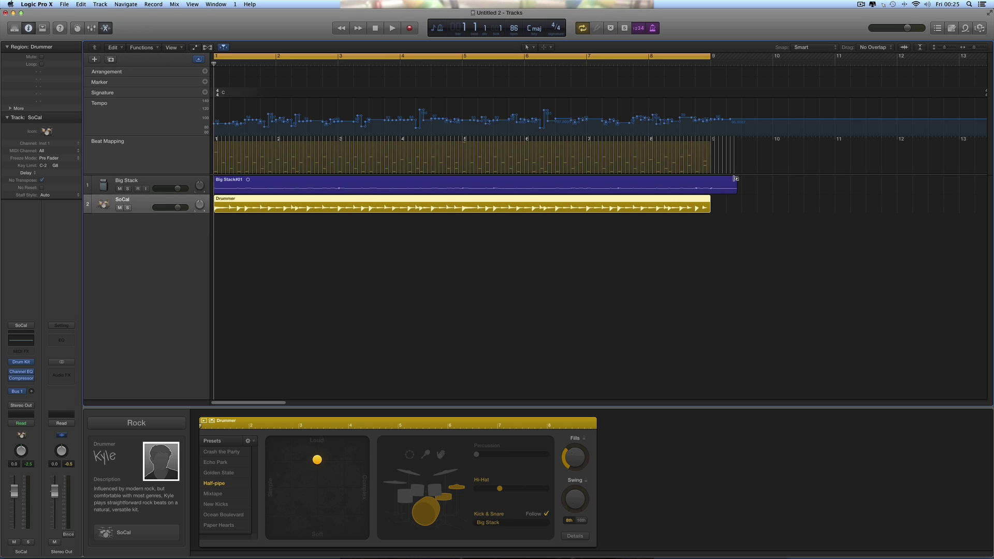
left_click(391, 29)
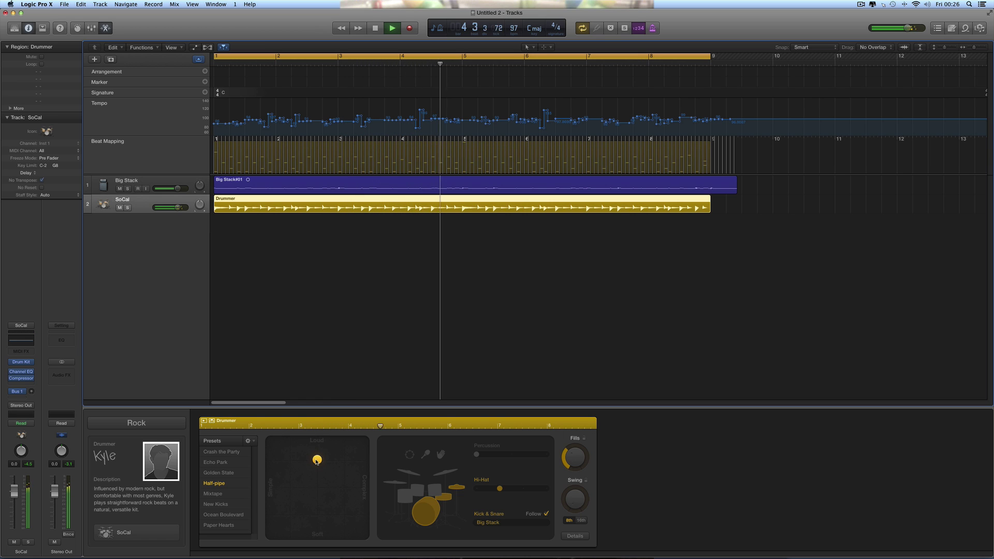
Step: Turn the Drummer's fills fully down and fine-tune its pattern to slightly more complex and fairly loud during playback
left_click_drag(317, 461, 332, 461)
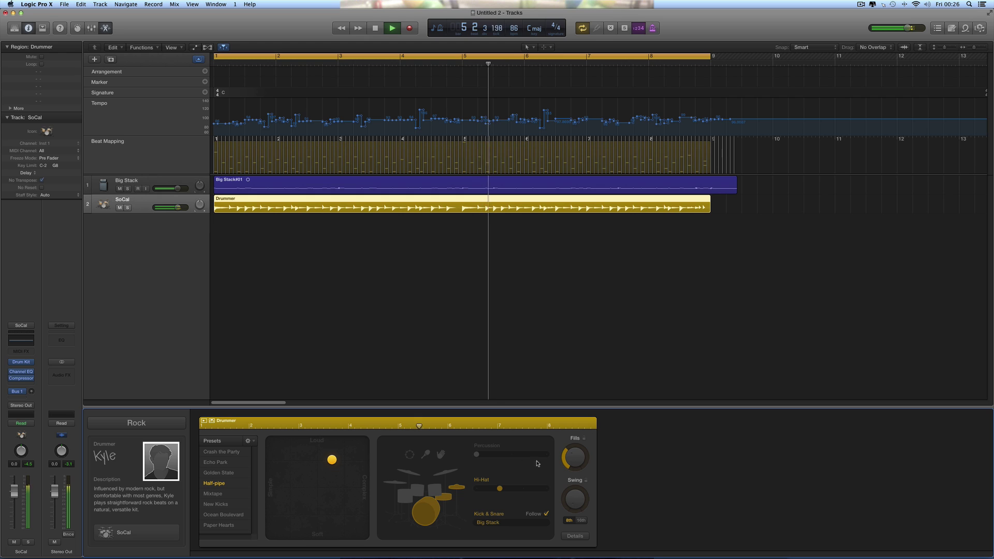
left_click_drag(576, 459, 575, 473)
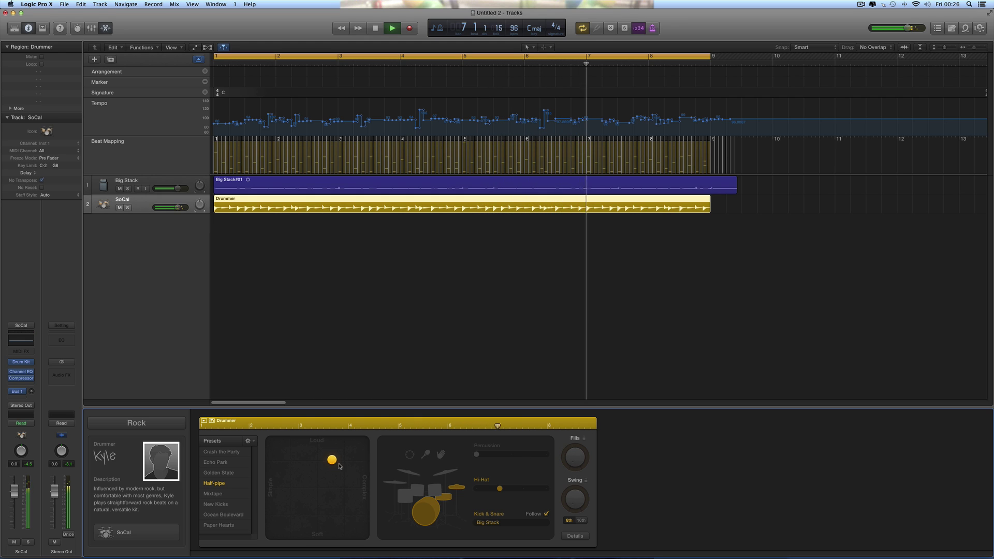
left_click_drag(333, 462, 323, 457)
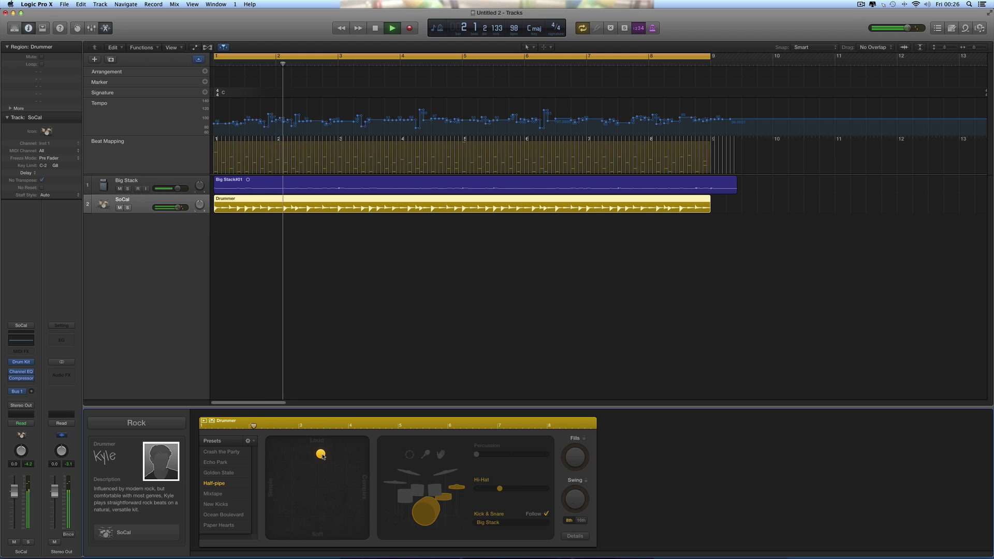
left_click_drag(323, 456, 322, 463)
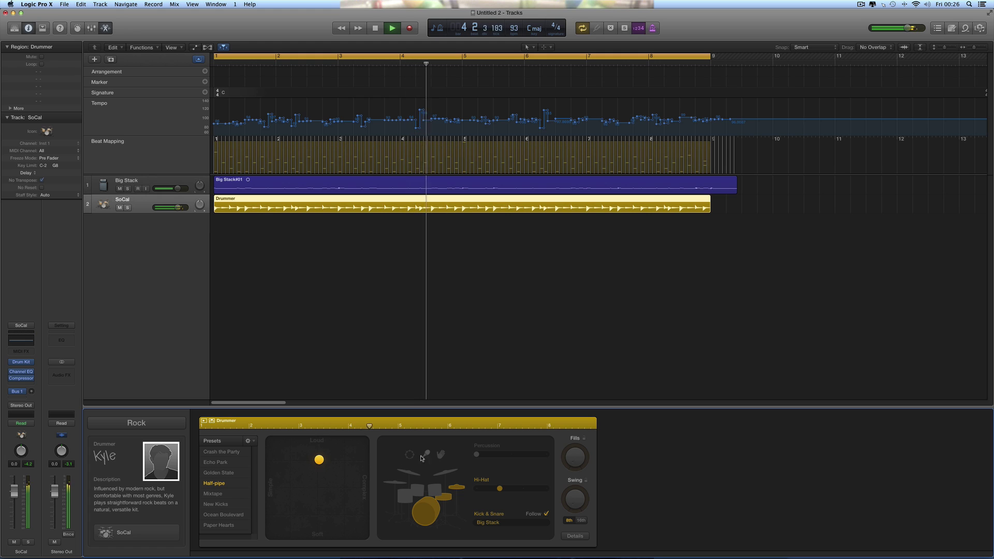
Step: Turn the Drummer's percussion fully up, listen to it with the bass and stop playback
left_click_drag(476, 454, 547, 456)
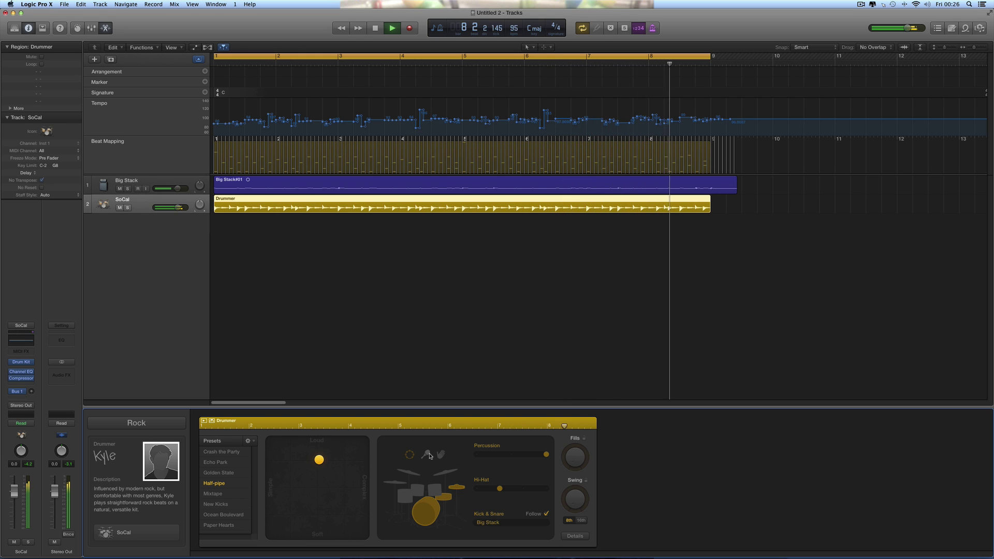
key("space")
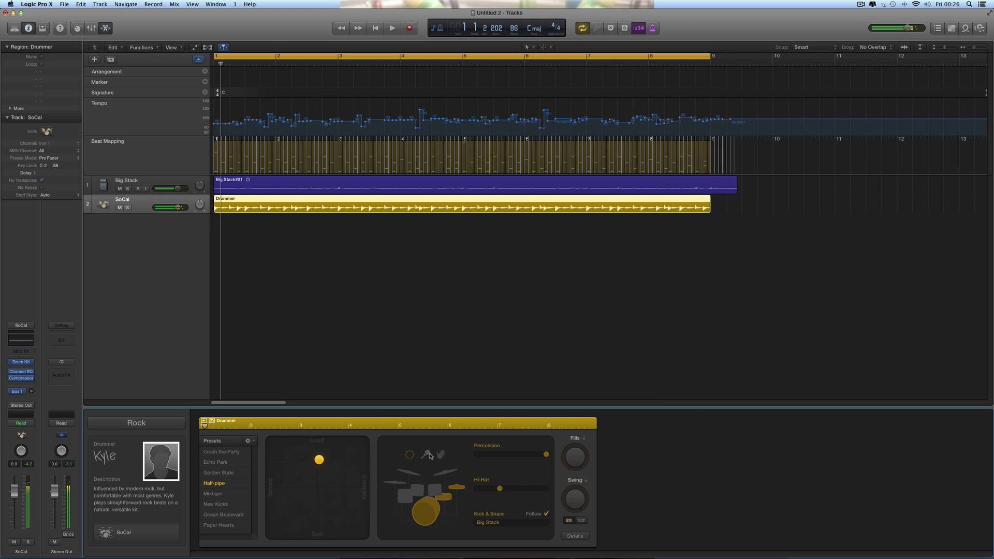
Step: Select the Big Stack#01 region and play the bass and drums from bar 1 to about bar 3
left_click(288, 191)
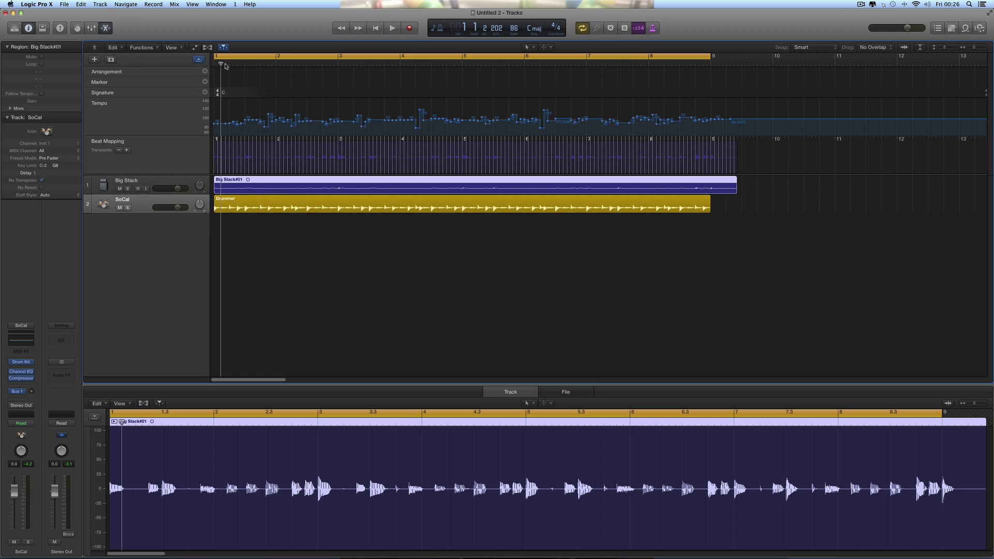
key("Return")
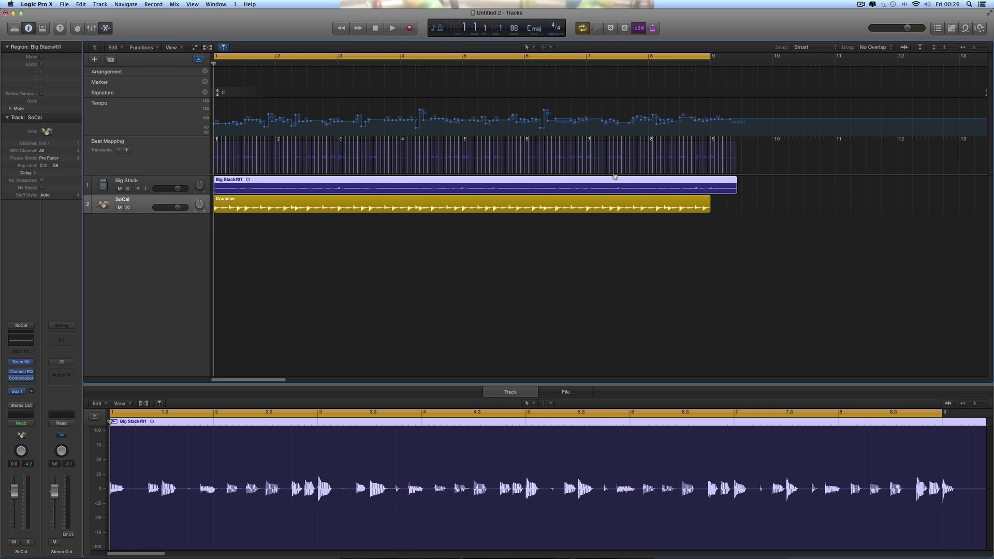
key("space")
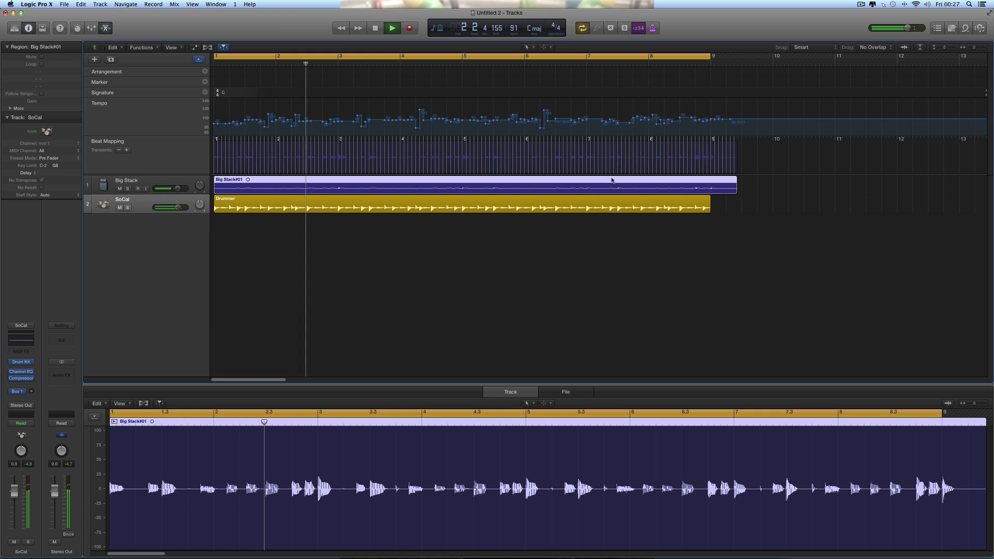
key("space")
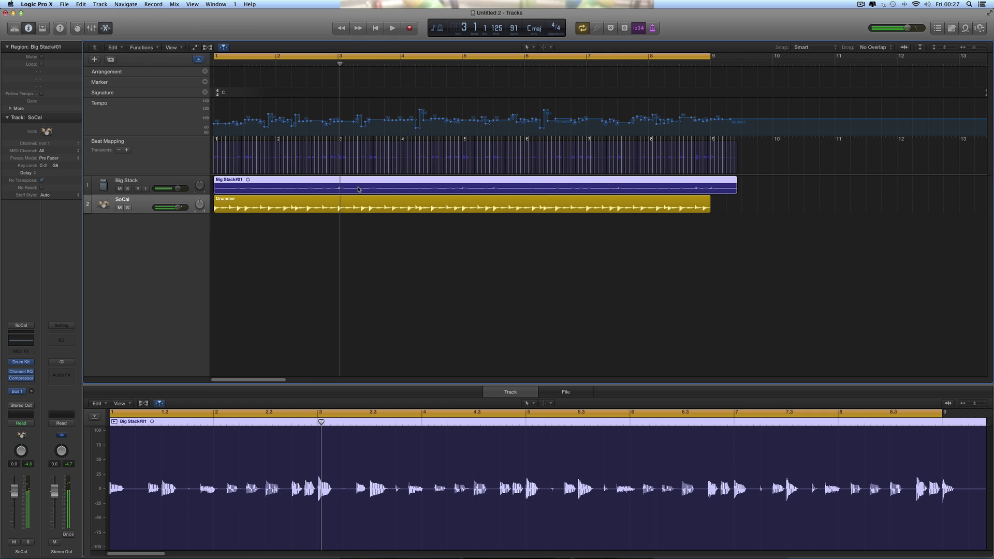
Step: Delete all the beat-mapped tempo points from the tempo track
key("super+Right")
key("super+Right")
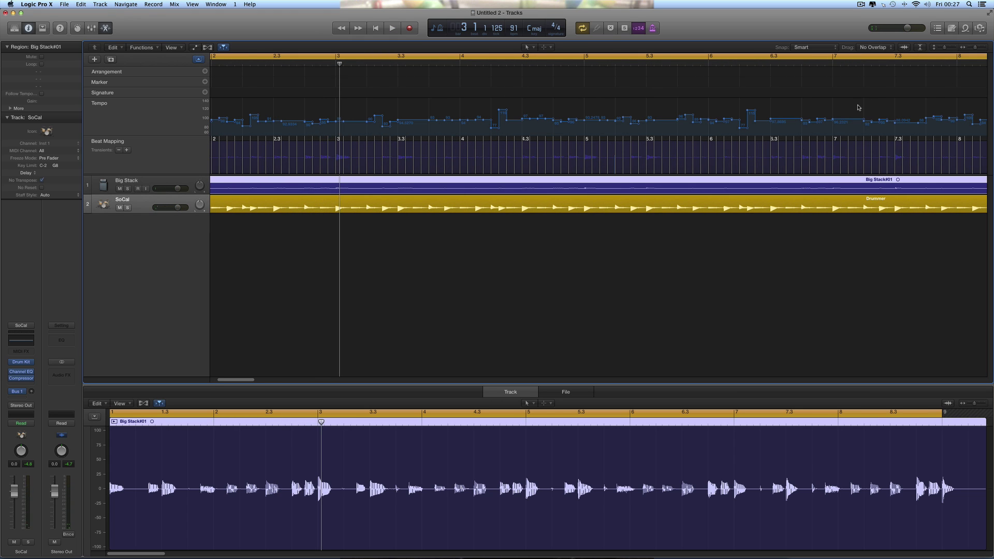
left_click(968, 47)
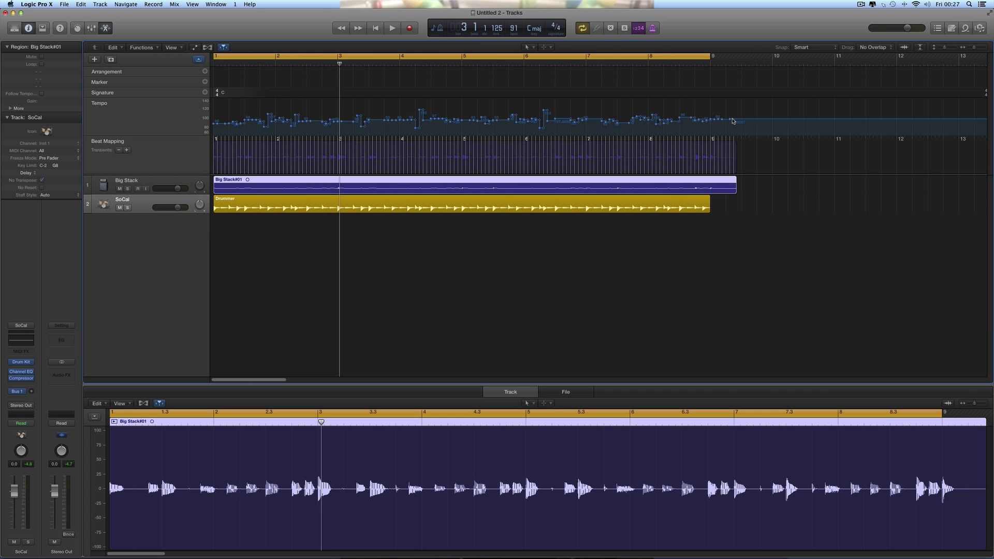
left_click_drag(729, 123, 216, 124)
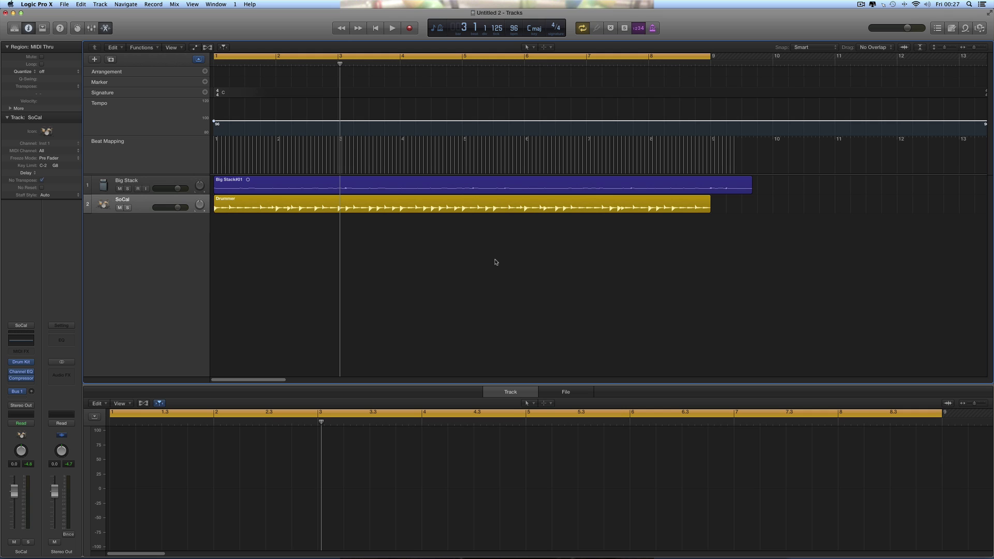
Step: Shorten the Big Stack#01 region to end at bar 3 and play it from bar 1 with the SoCal track muted
left_click(473, 188)
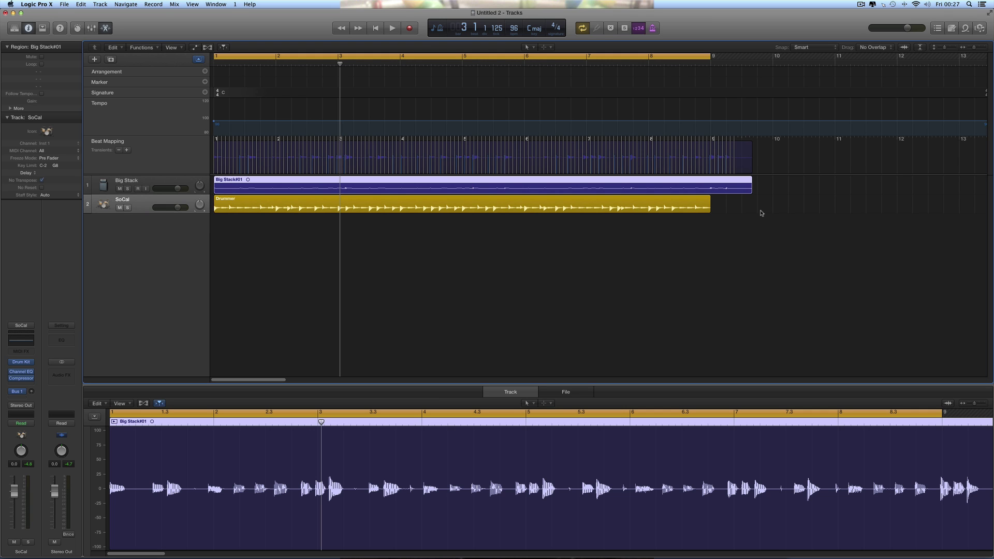
left_click_drag(751, 191, 336, 191)
left_click(376, 28)
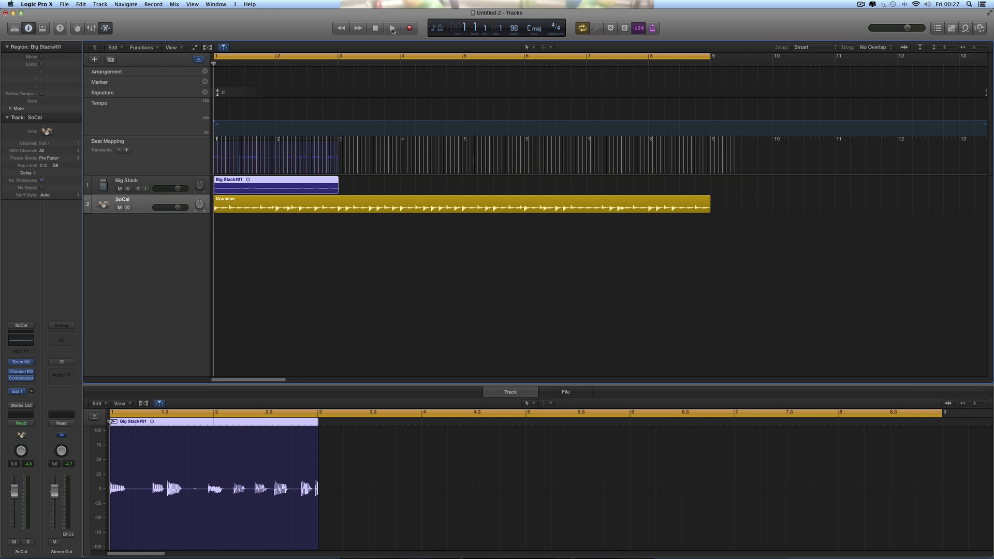
left_click(393, 28)
left_click(120, 208)
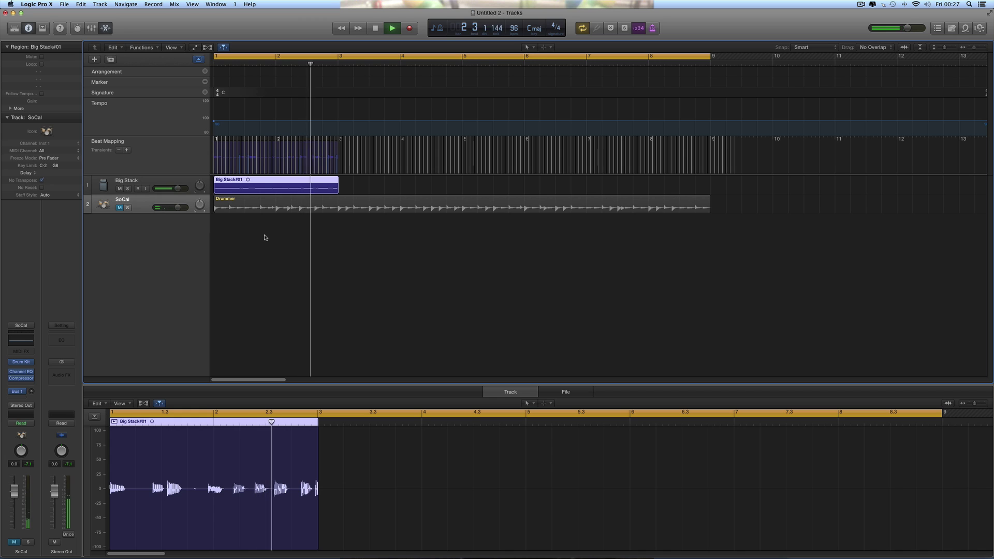
key("space")
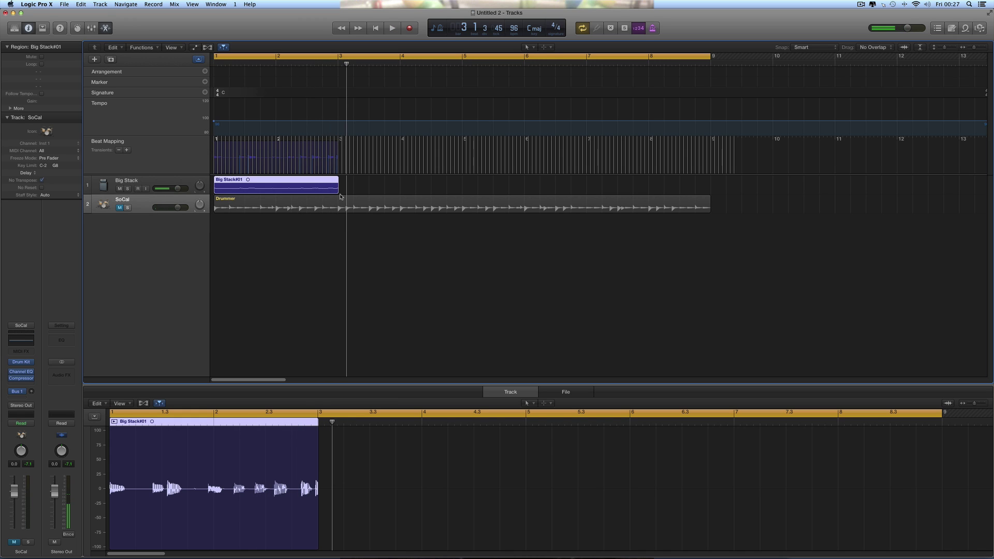
Step: Extend the Big Stack#01 region's end slightly past bar 3 and enlarge its waveform in a taller audio editor
left_click_drag(337, 191, 342, 191)
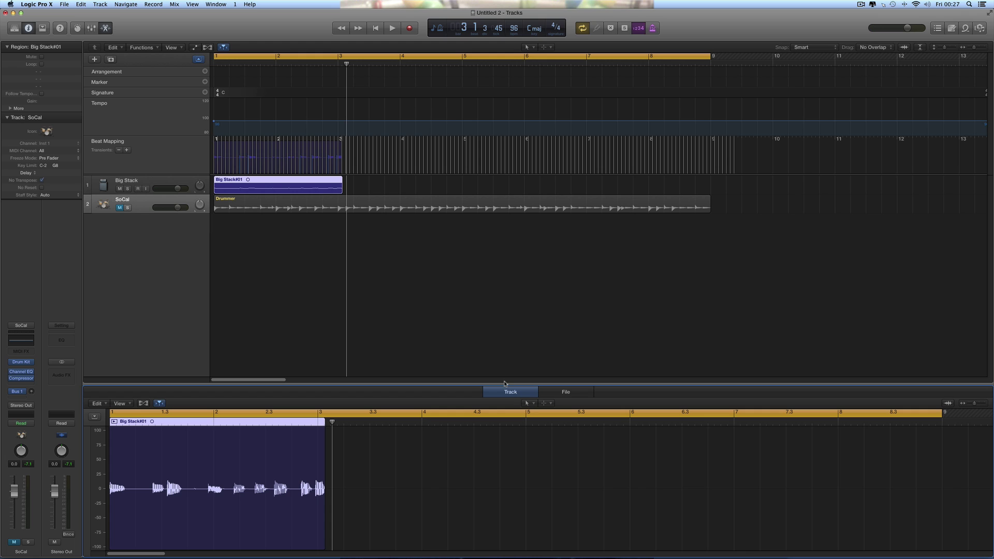
left_click_drag(504, 384, 505, 304)
left_click(986, 327)
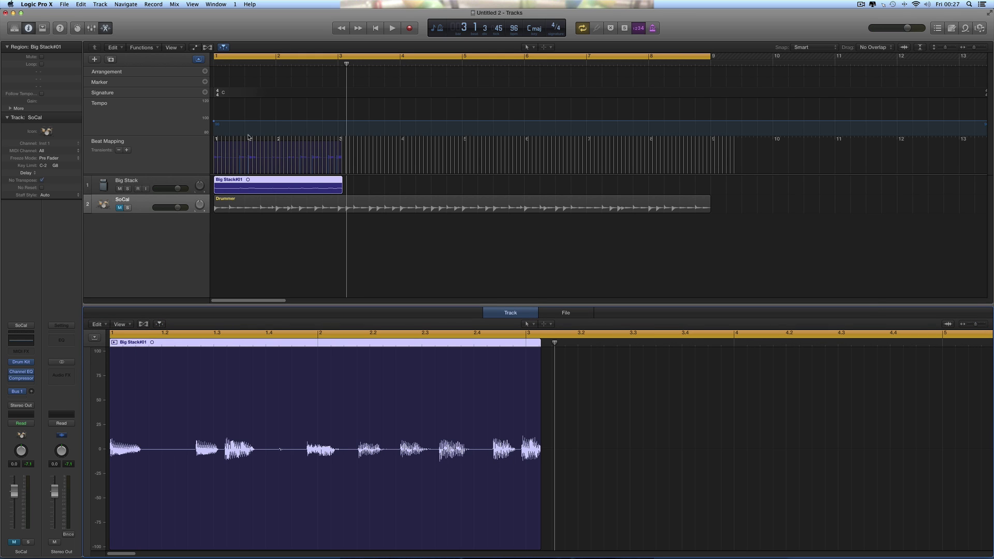
Step: Examine the Show Advanced Tools and Audio options in the Advanced preferences, and close the preferences
left_click(36, 4)
mouse_move(58, 24)
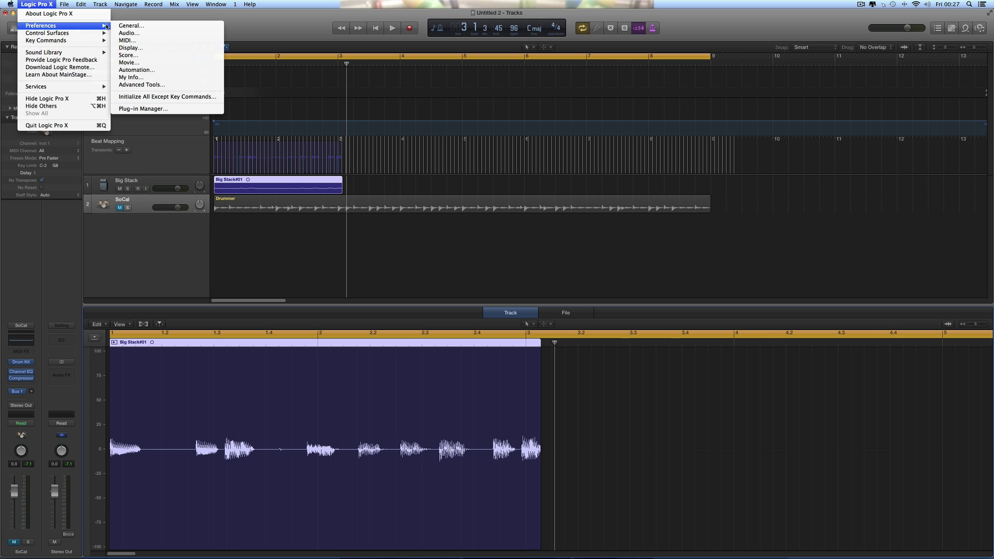
left_click(131, 25)
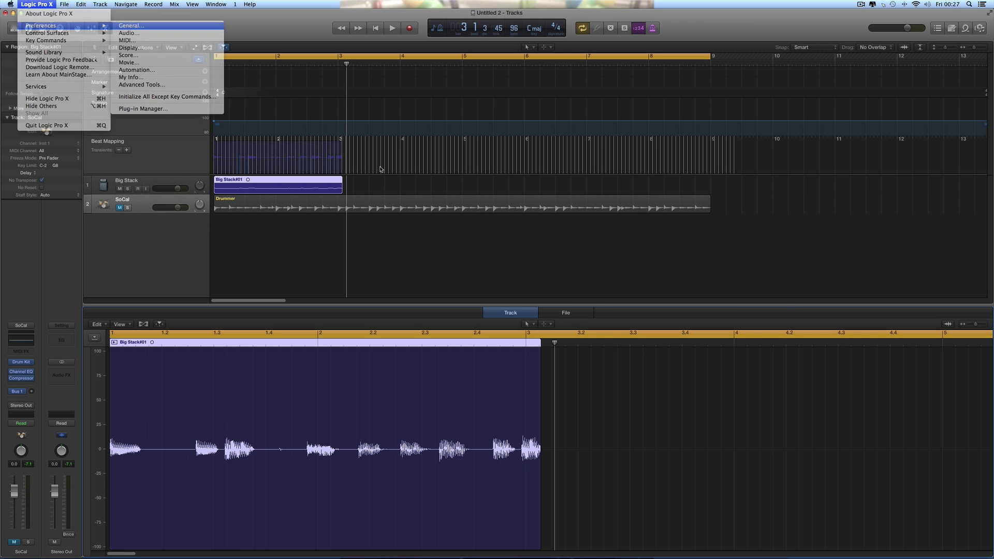
left_click(670, 264)
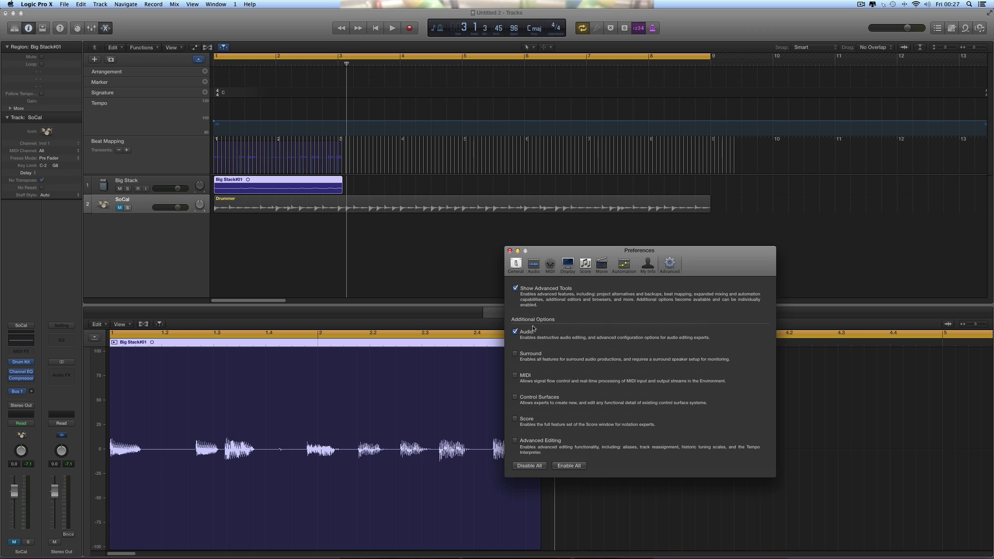
left_click(510, 251)
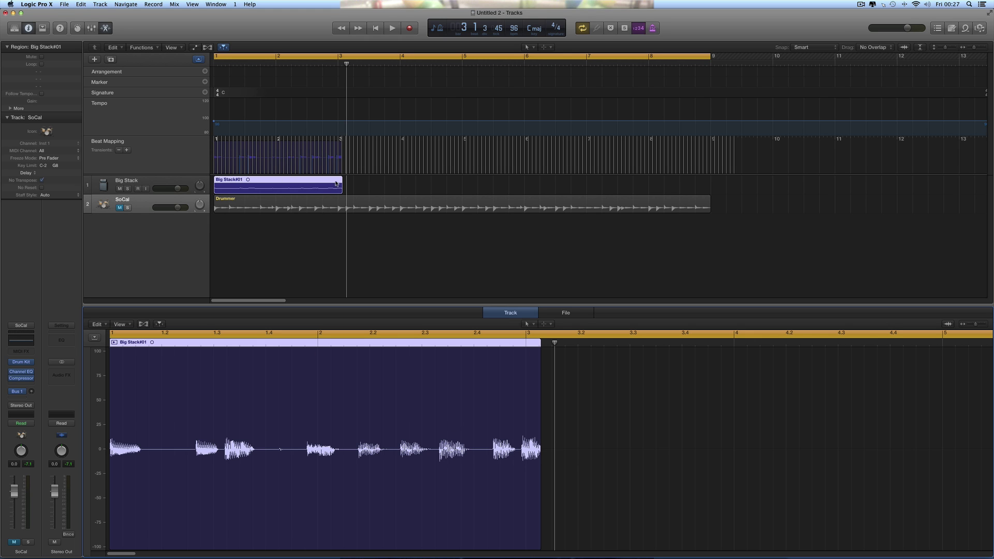
Step: Extend the Big Stack#01 region's end to the playhead just past bar 3 and open it in the Audio File Editor
mouse_move(345, 188)
left_mouse_down()
mouse_move(565, 195)
mouse_move(346, 193)
left_mouse_up()
left_click(567, 313)
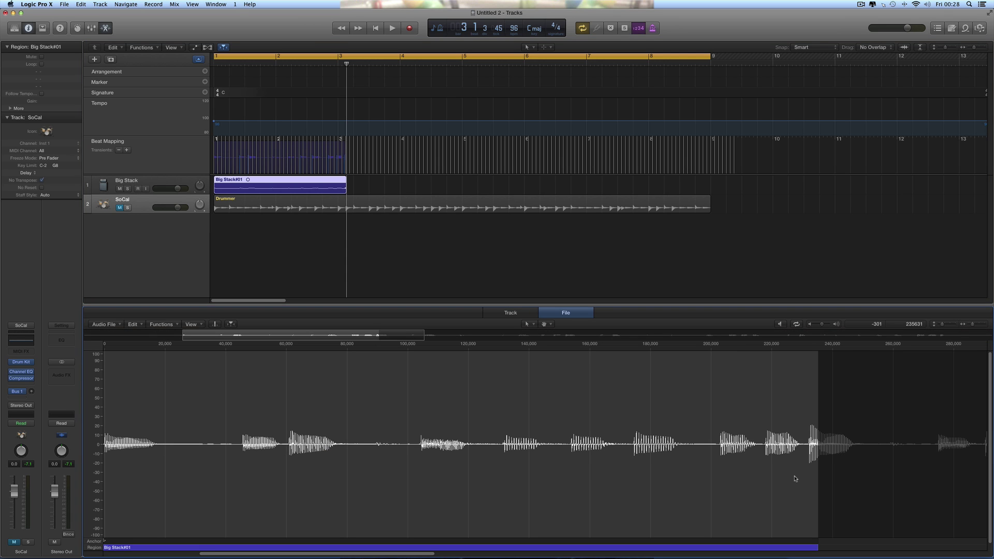
scroll(216, 466, "left", 5)
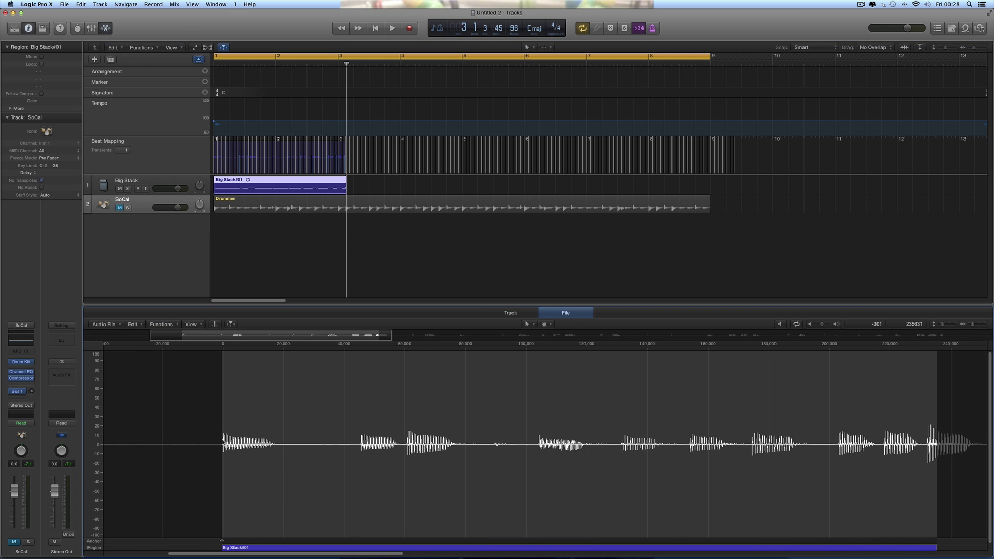
Step: Audition the bass audio file from the region's start and find the note at the region's end
left_click(219, 351)
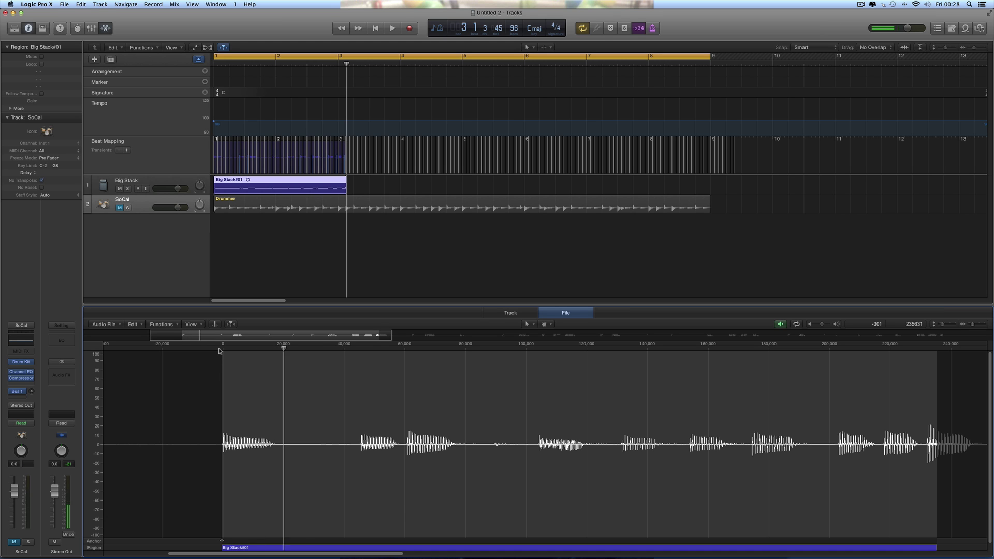
scroll(530, 415, "right", 3)
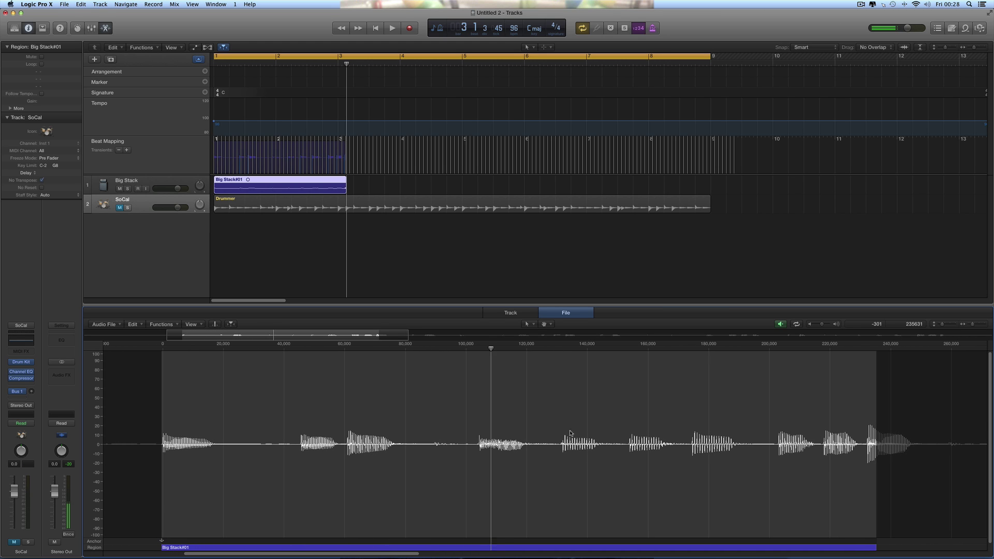
scroll(813, 469, "right", 2)
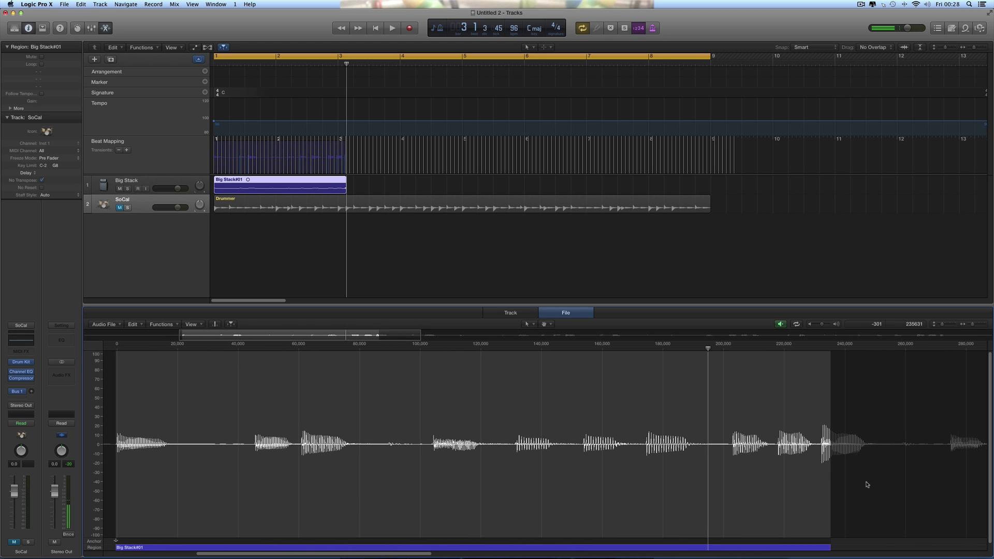
key("space")
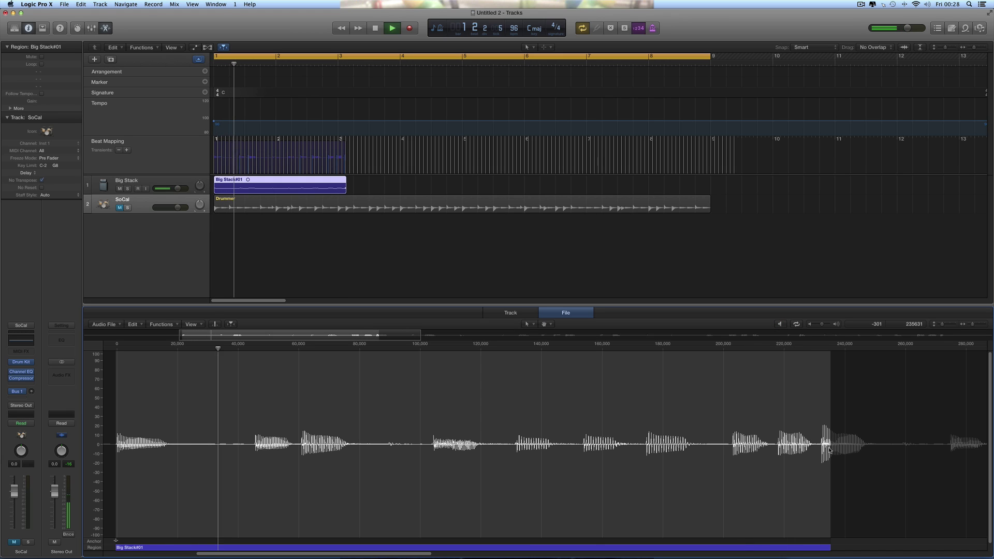
key("space")
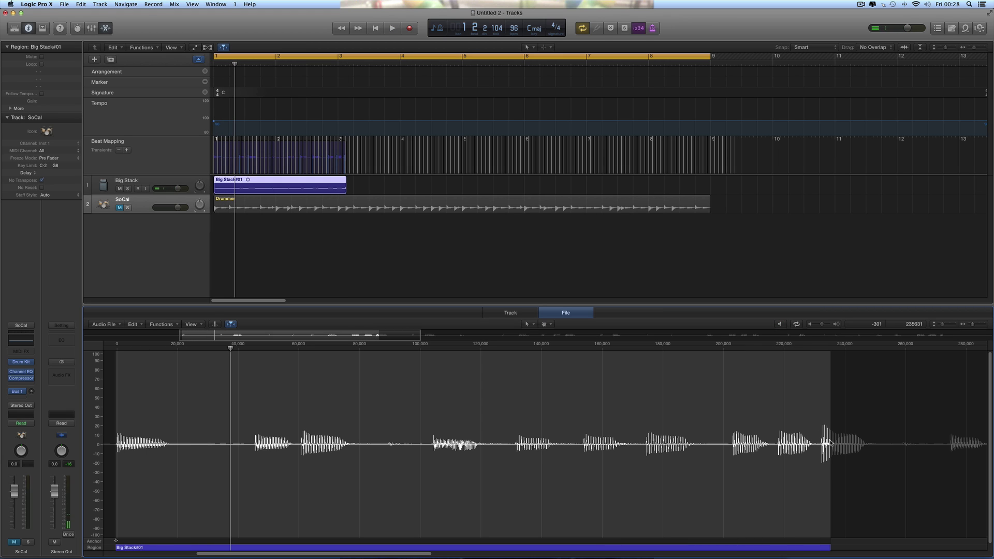
Step: Pull the audio file selection's end back to just before the last note's attack, making it about 232,384 samples long
left_click_drag(831, 444, 821, 445)
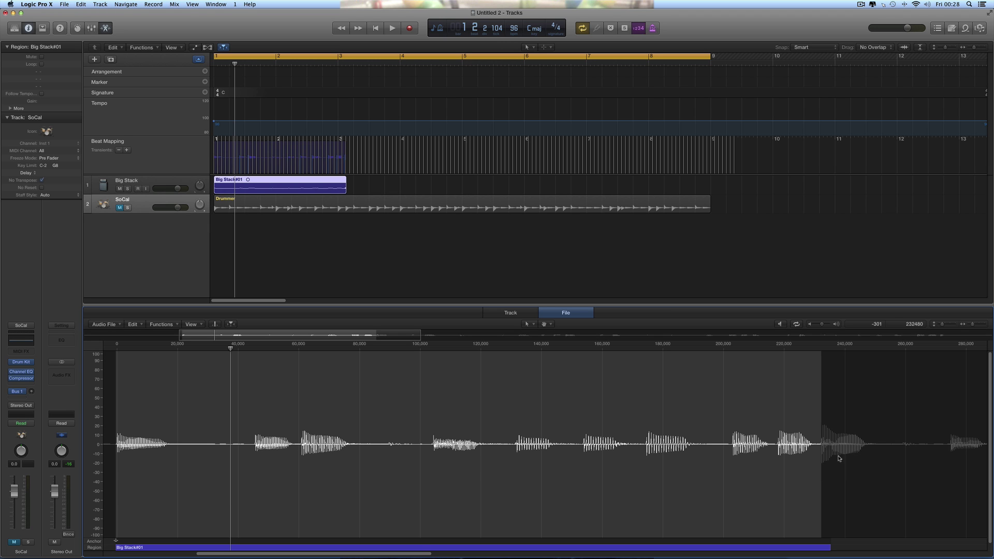
left_click(984, 326)
left_click(984, 326)
scroll(940, 418, "right", 20)
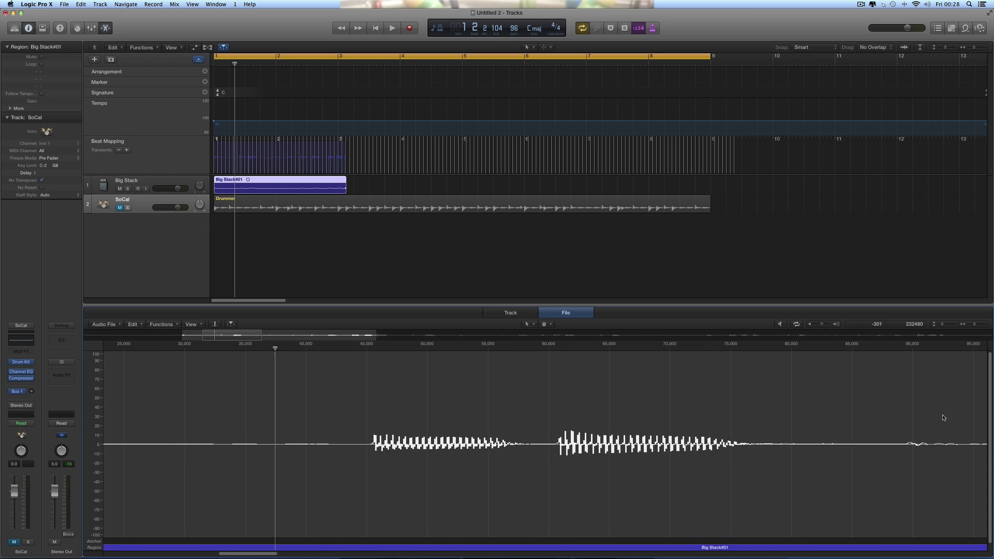
scroll(941, 418, "right", 20)
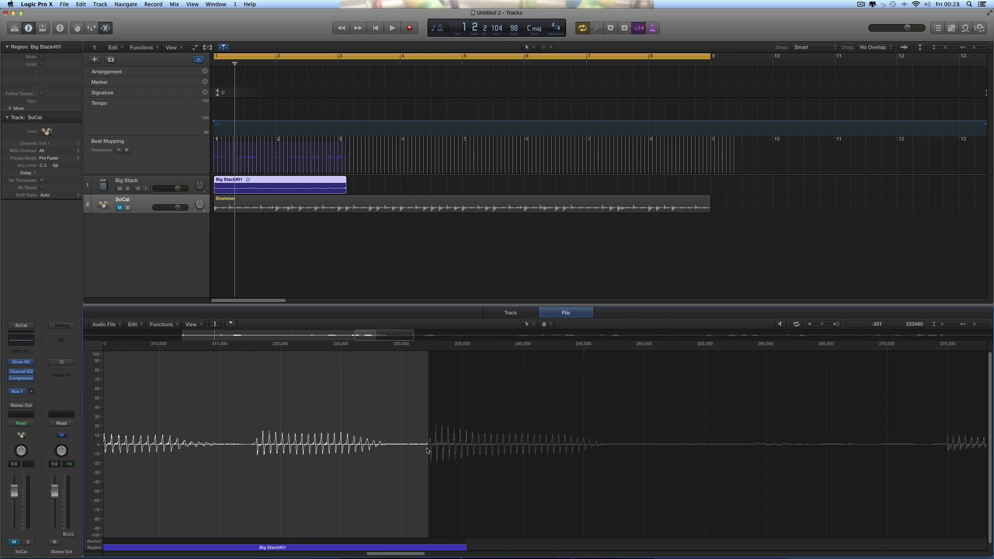
left_click_drag(428, 451, 428, 450)
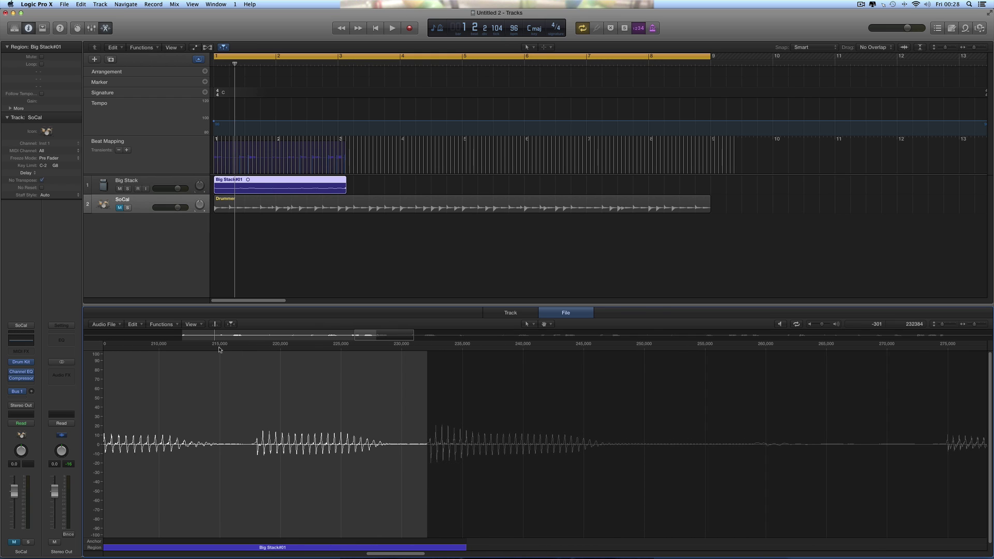
Step: Try snapping edits to zero crossings while adjusting the audio file selection's end
left_click(136, 325)
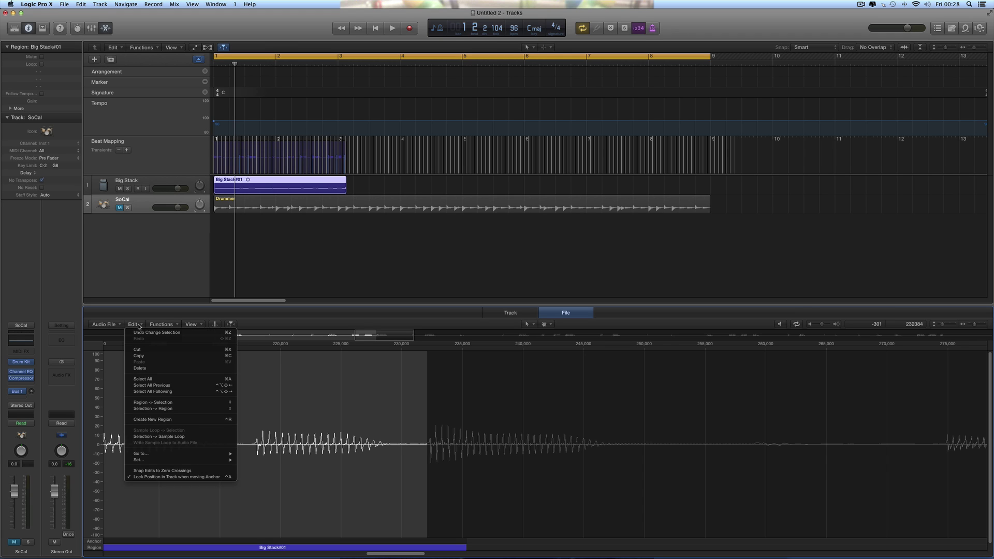
left_click(165, 471)
mouse_move(428, 450)
left_mouse_down()
mouse_move(414, 450)
mouse_move(427, 450)
left_mouse_up()
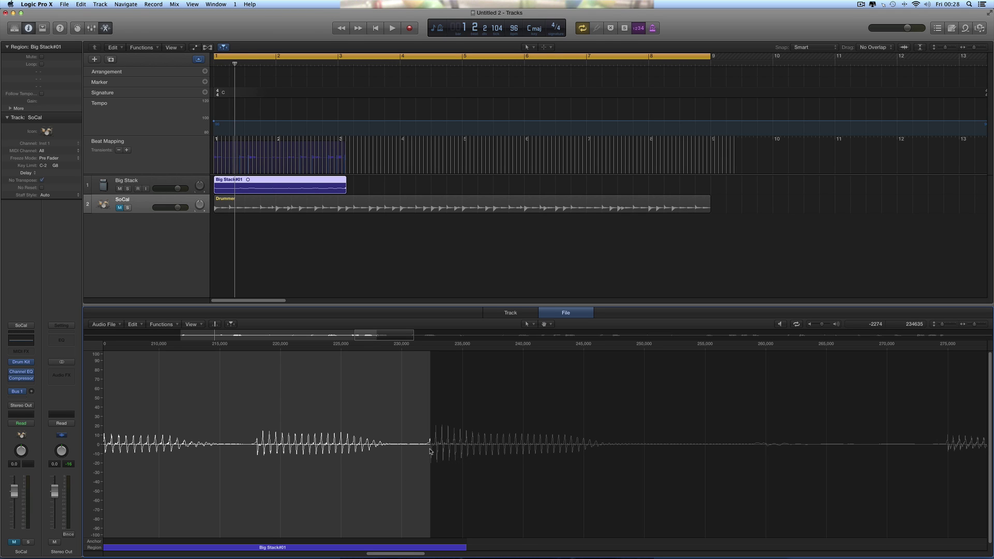
Step: Turn off Snap Edits to Zero Crossings and move the selection's end before the note's attack, making it about 234,421 samples long
left_click(141, 324)
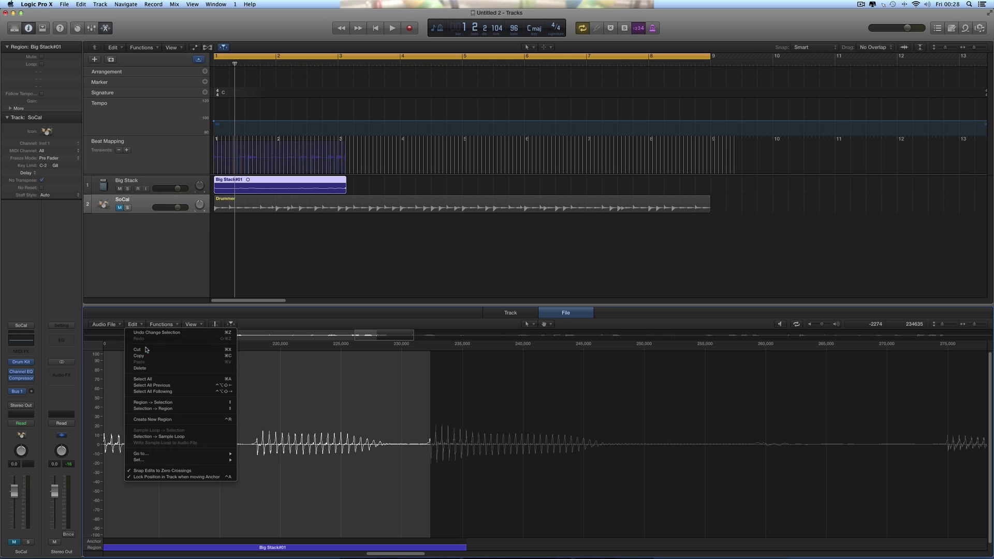
left_click(171, 471)
left_click_drag(429, 453, 428, 453)
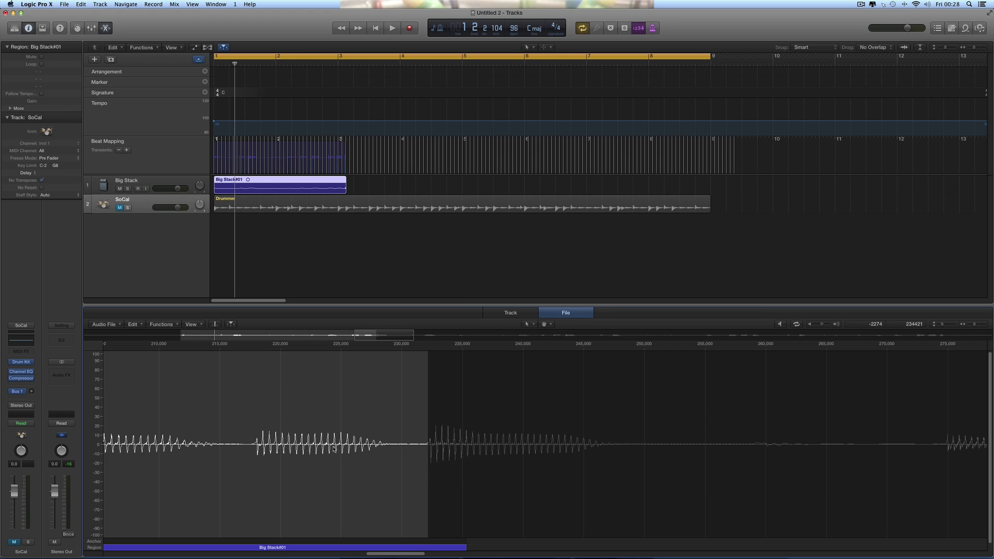
left_click(969, 325)
scroll(352, 450, "left", 14)
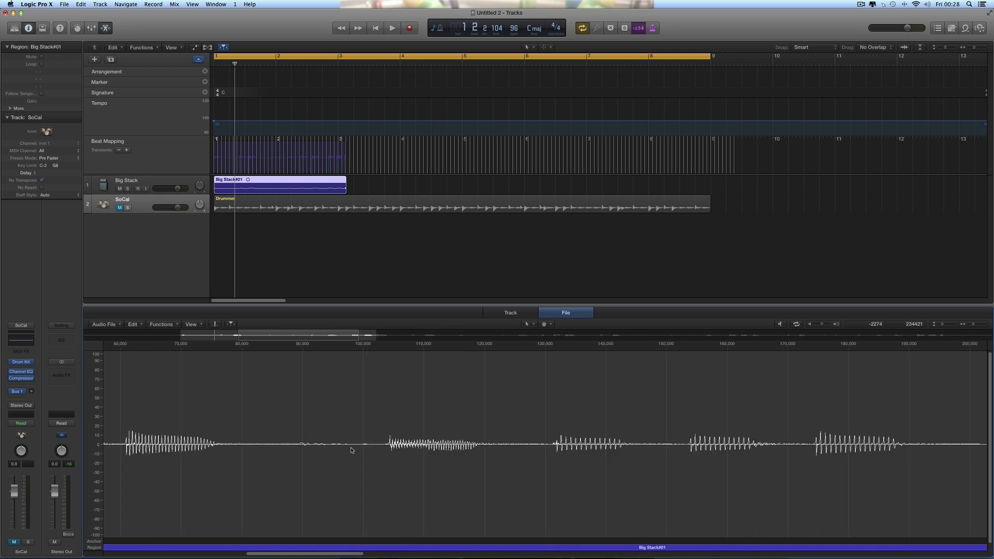
Step: Move the start of the audio file selection to just before the first note's attack, making it about 232,288 samples long
scroll(351, 450, "left", 15)
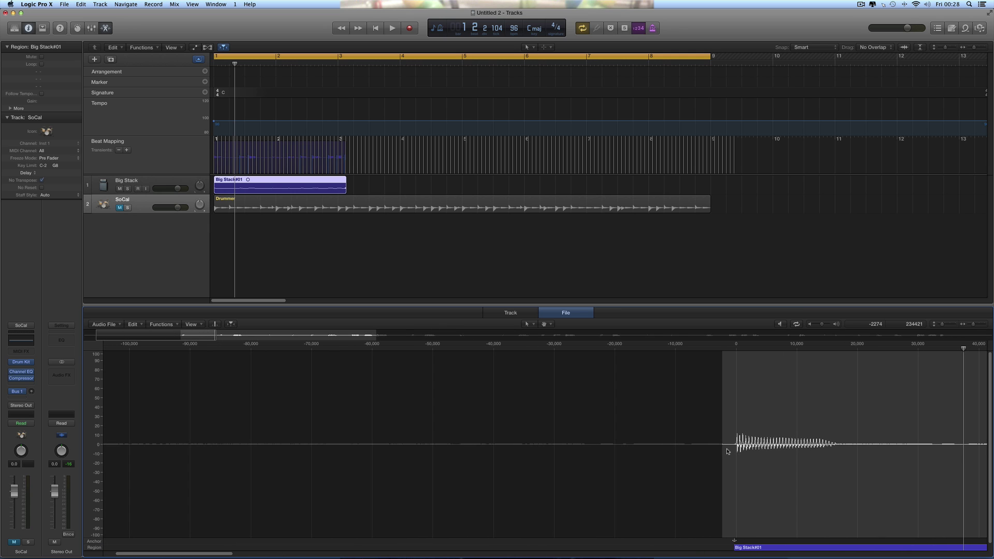
left_click_drag(724, 455, 737, 459)
scroll(742, 434, "right", 5)
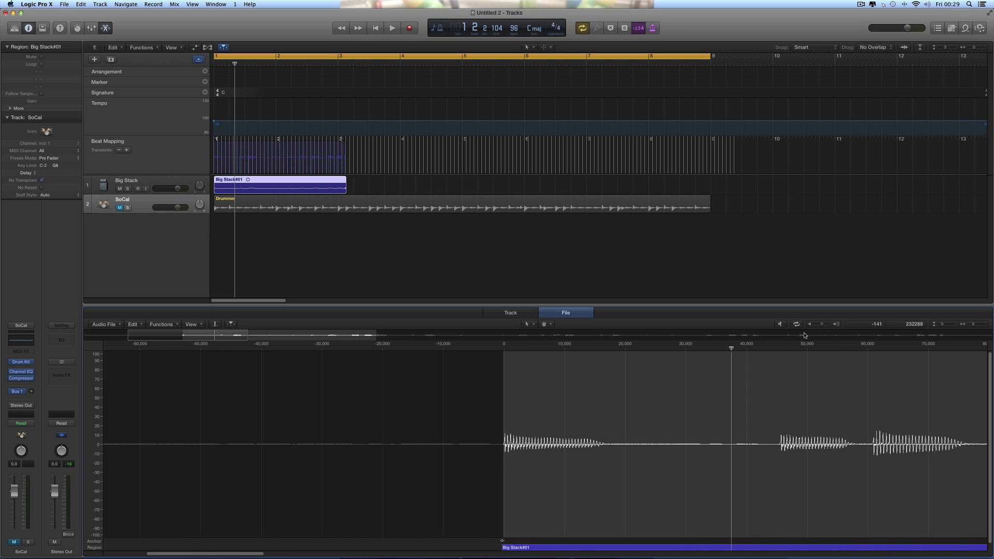
Step: Audition the whole trimmed audio file selection as a loop
left_click(968, 325)
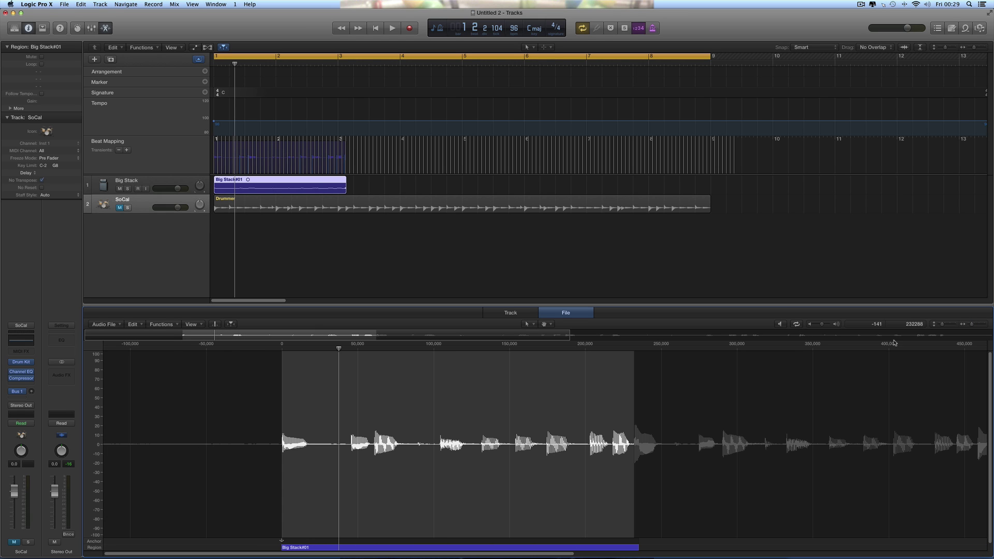
left_click(781, 324)
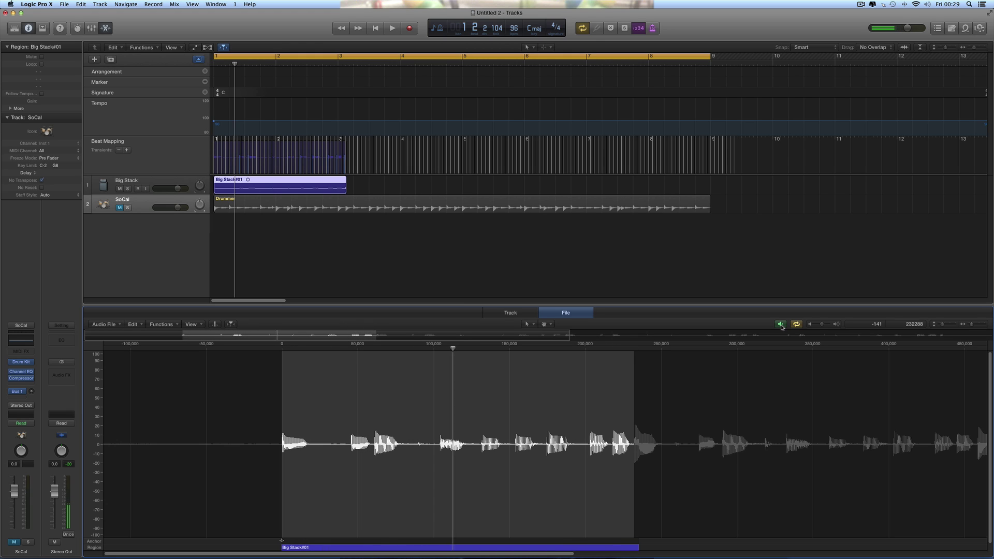
left_click(781, 325)
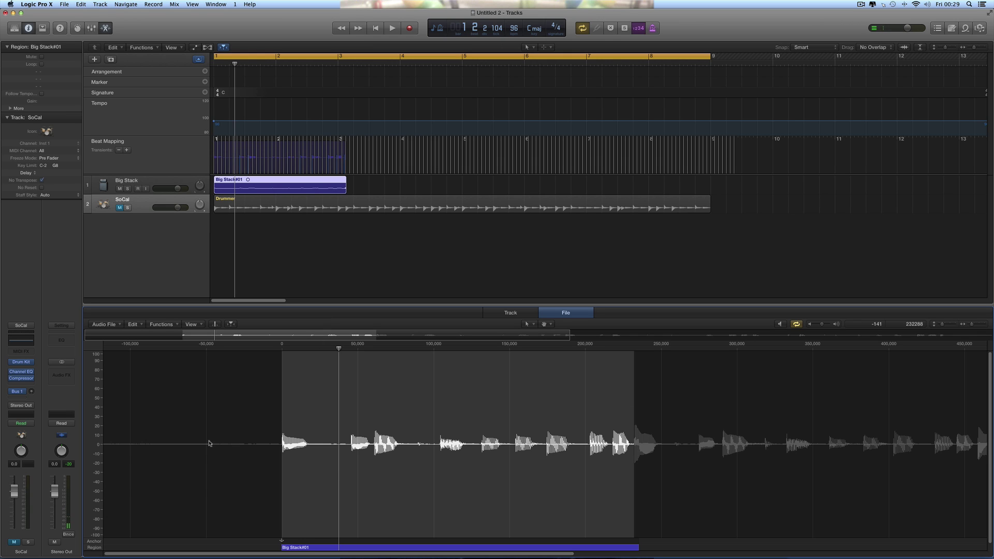
Step: Shorten the cycle range to two bars, from bar 1 to bar 3
left_click(176, 326)
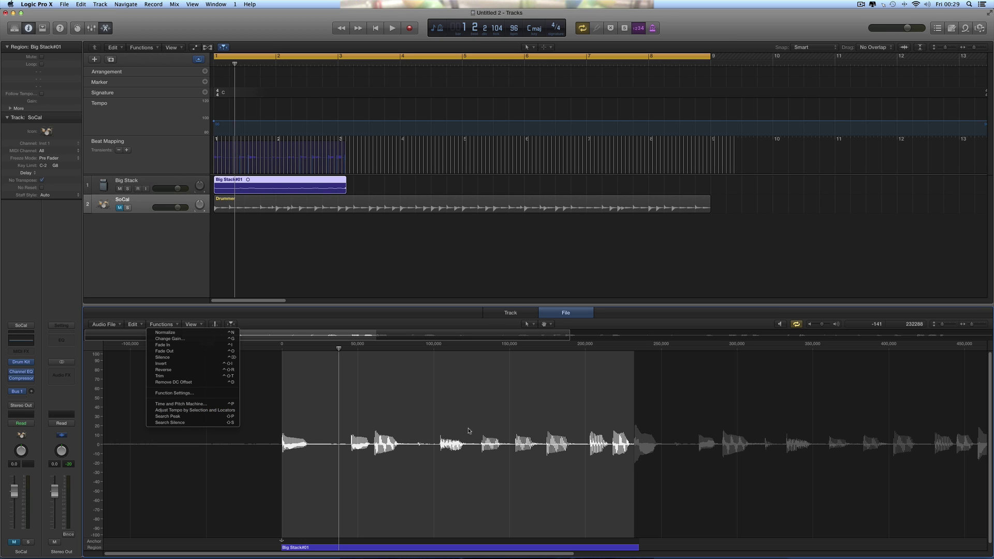
left_click(710, 58)
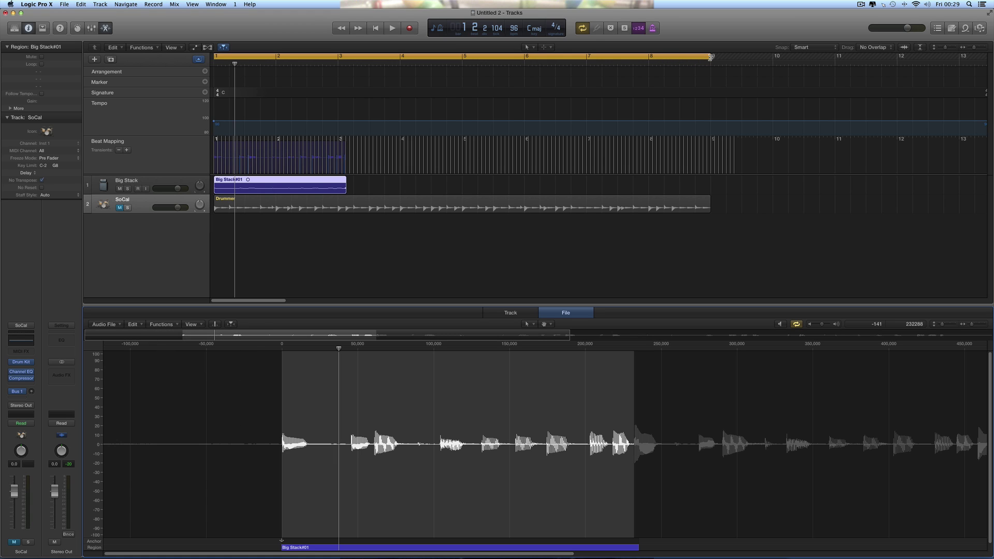
left_click_drag(710, 59, 338, 59)
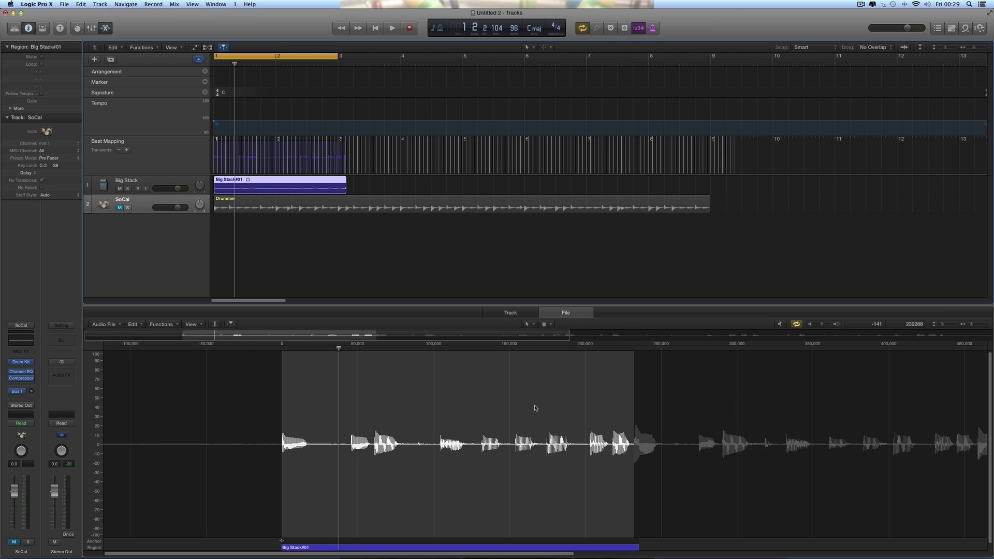
Step: Adjust the tempo by the audio selection and locators, changing the project tempo globally
left_click(167, 325)
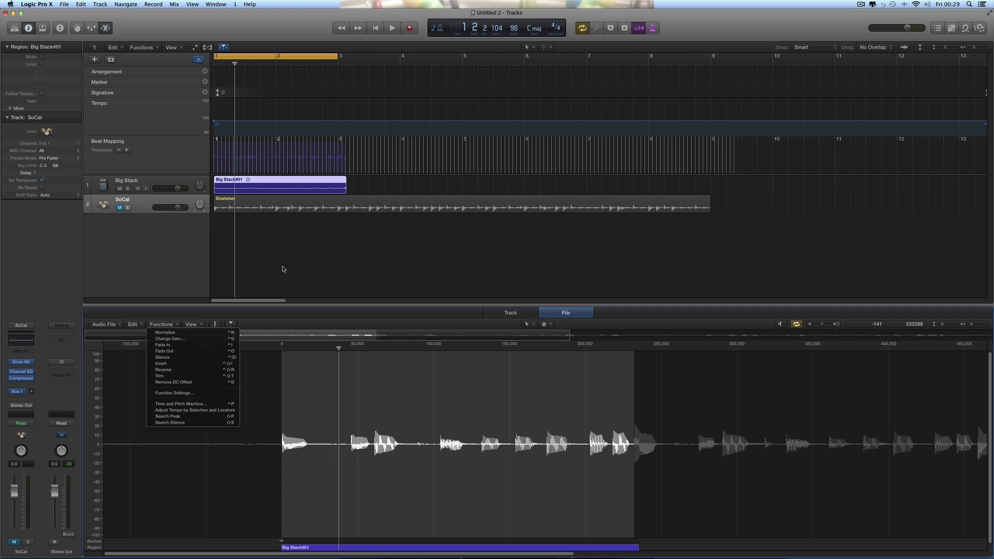
left_click(215, 411)
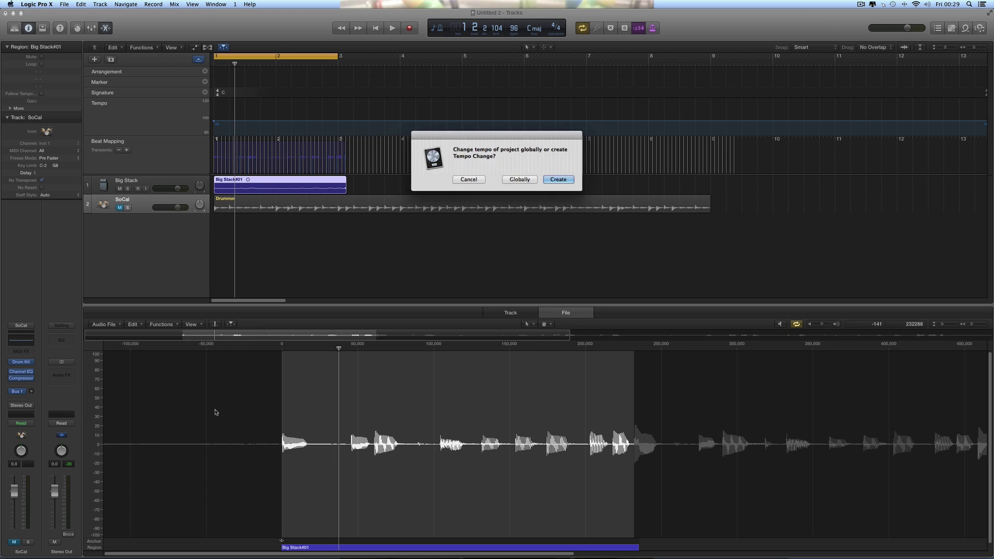
left_click(520, 179)
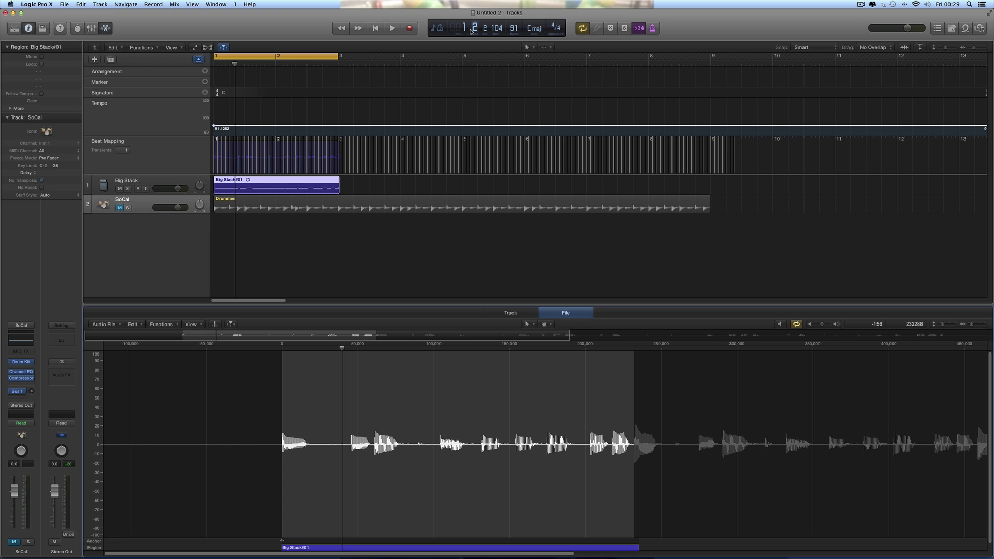
Step: Play the Big Stack bass region from the project start at the adjusted tempo
left_click(376, 28)
left_click(392, 28)
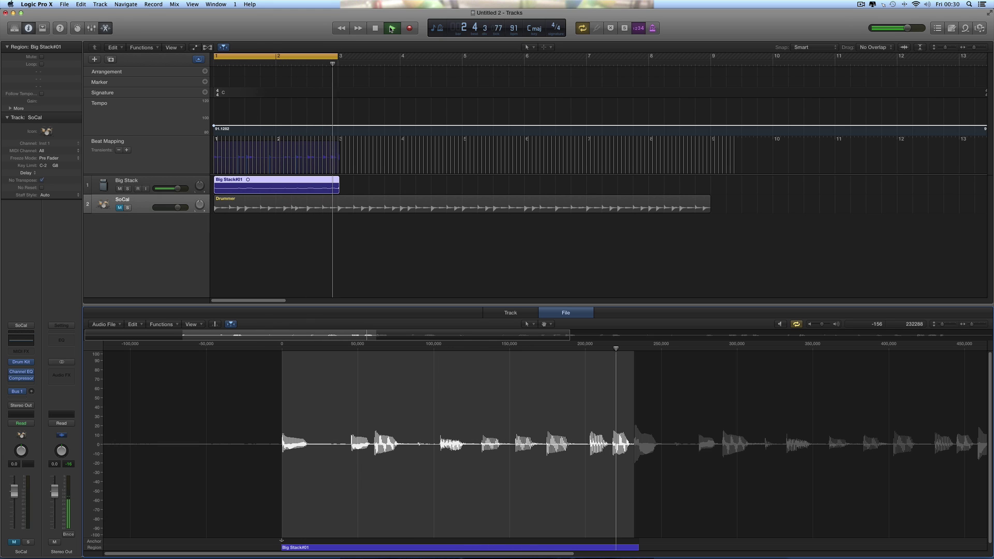
left_click(392, 29)
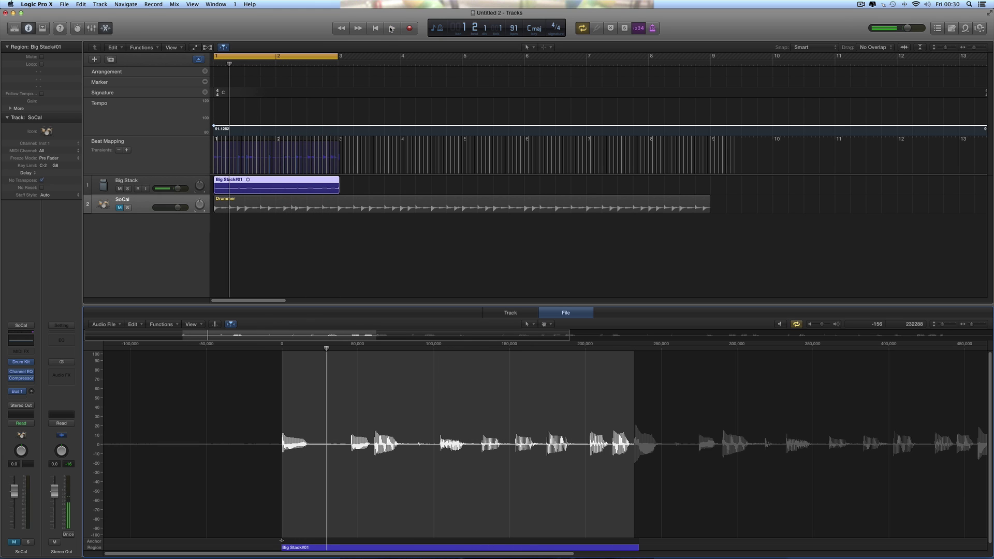
Step: Unmute the SoCal track, play it with the bass, and shorten the Drummer region to end at bar 3
left_click(119, 208)
key("space")
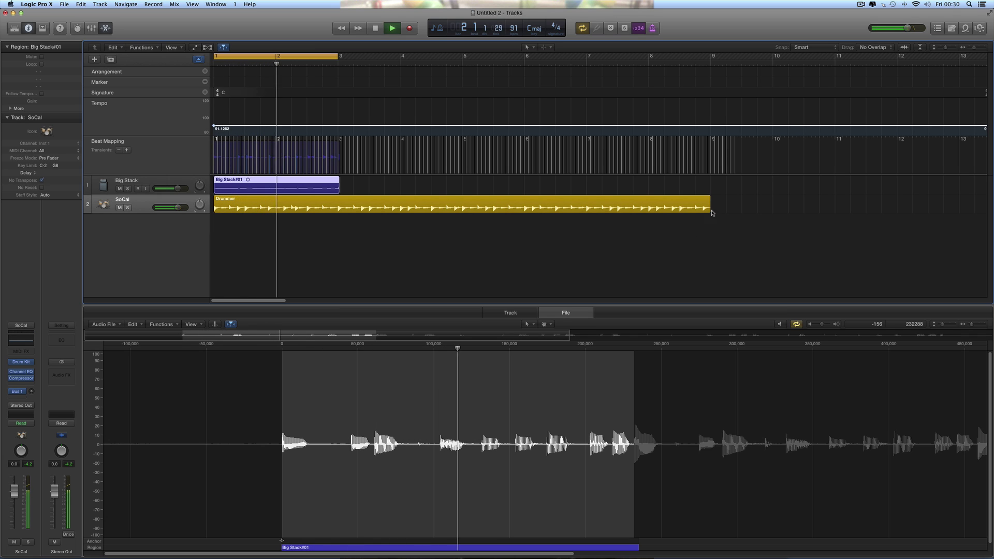
key("space")
left_click_drag(709, 210, 339, 218)
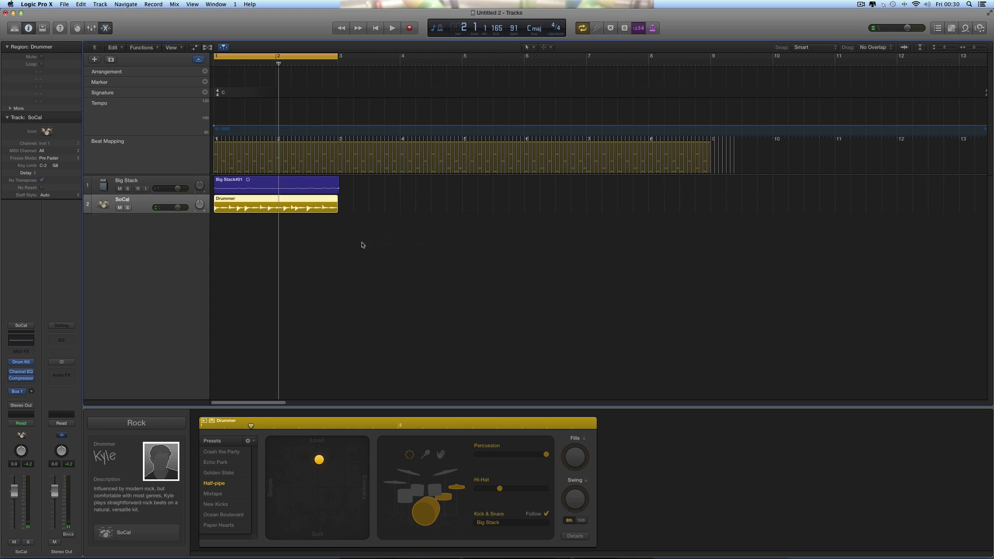
Step: Set the snap mode to Beat and trim the end of the Big Stack region to match the Drummer region
left_click(985, 50)
left_click(985, 50)
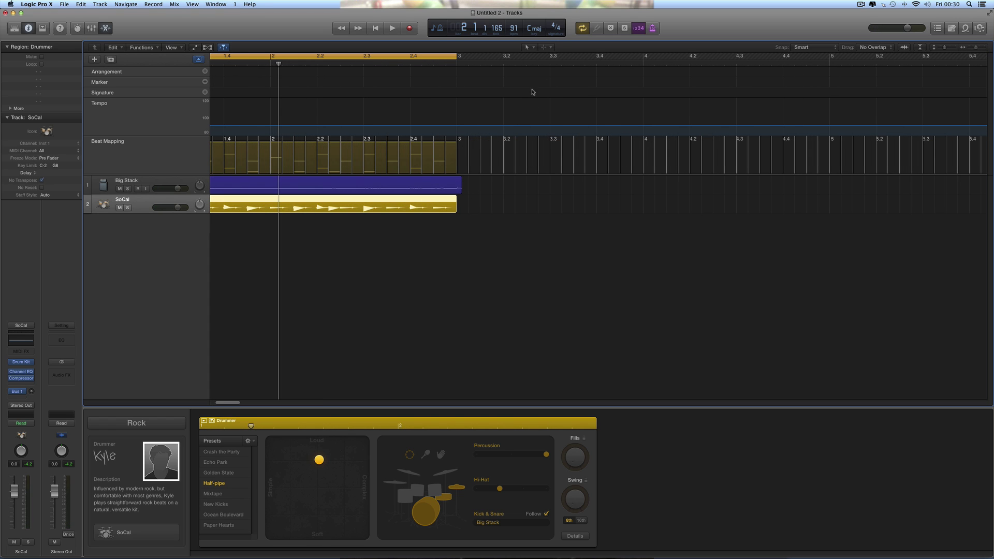
left_click(829, 50)
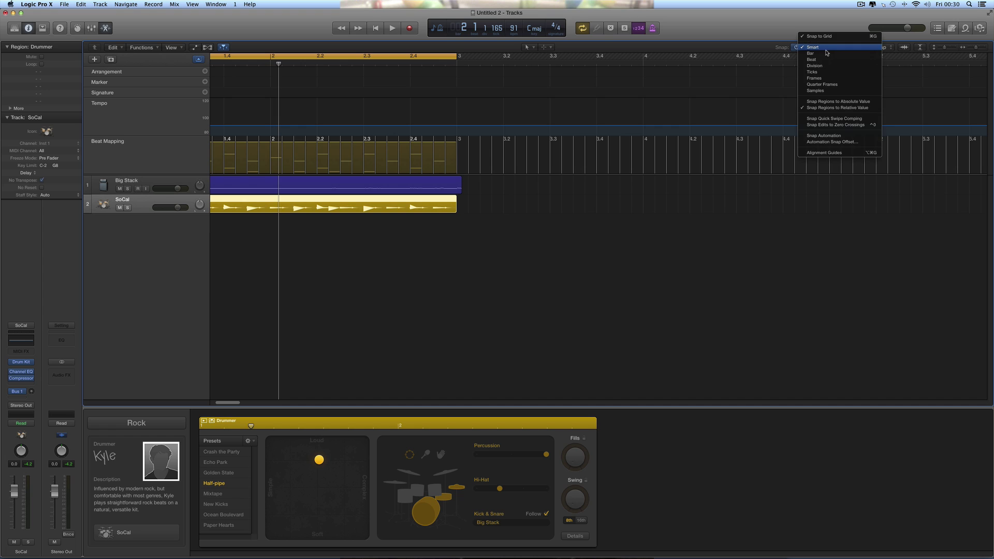
left_click(841, 103)
left_click(811, 60)
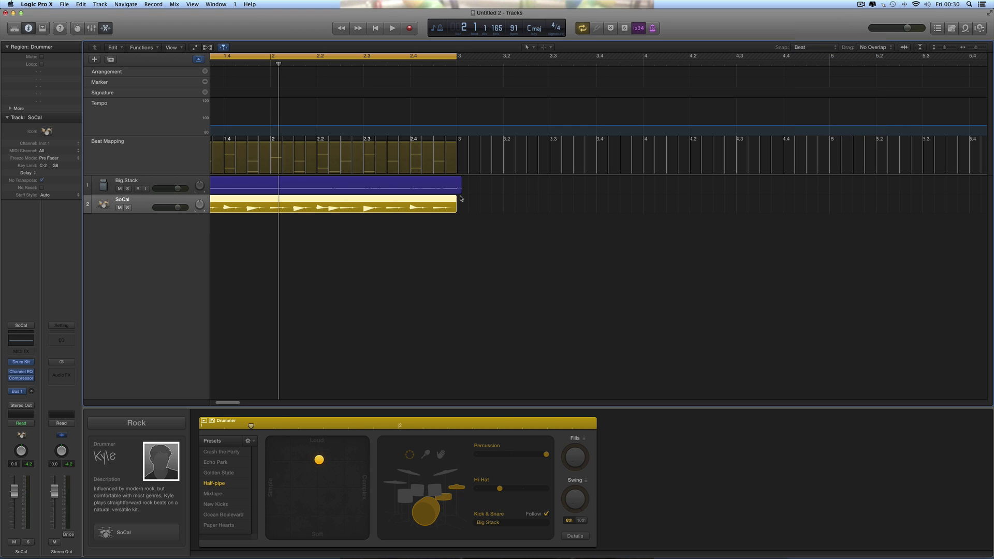
left_click_drag(462, 191, 459, 191)
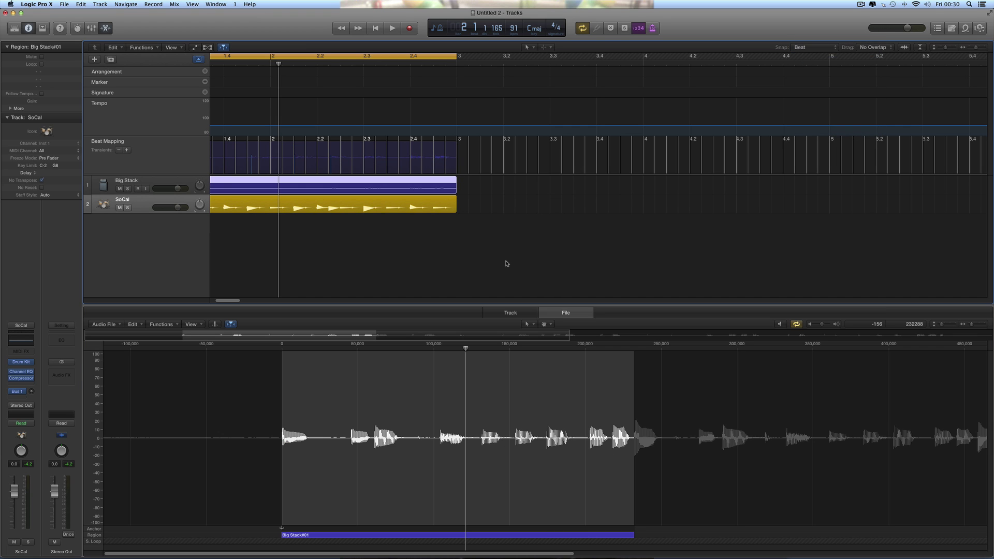
Step: Hide the Beat Mapping global track and play the bass and drums together
right_click(172, 152)
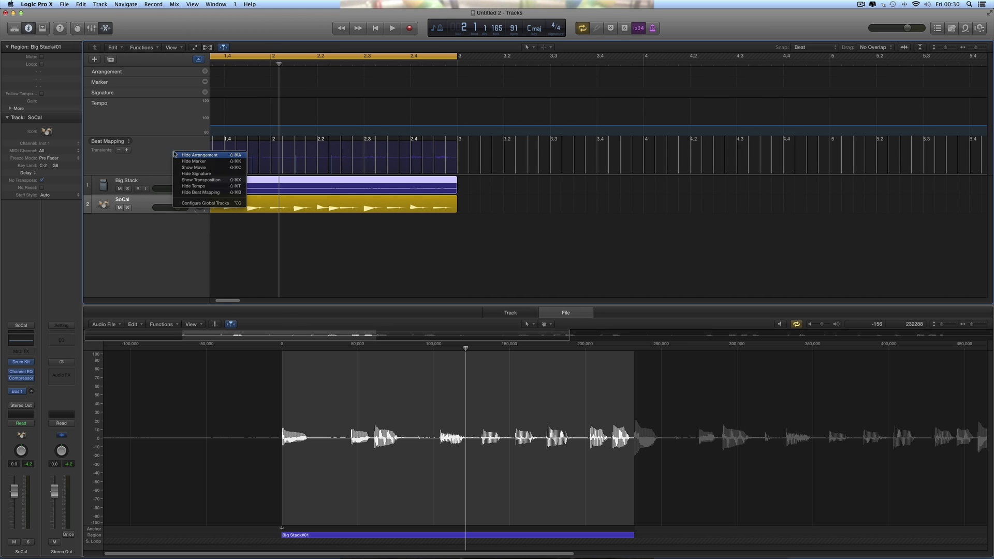
left_click(200, 193)
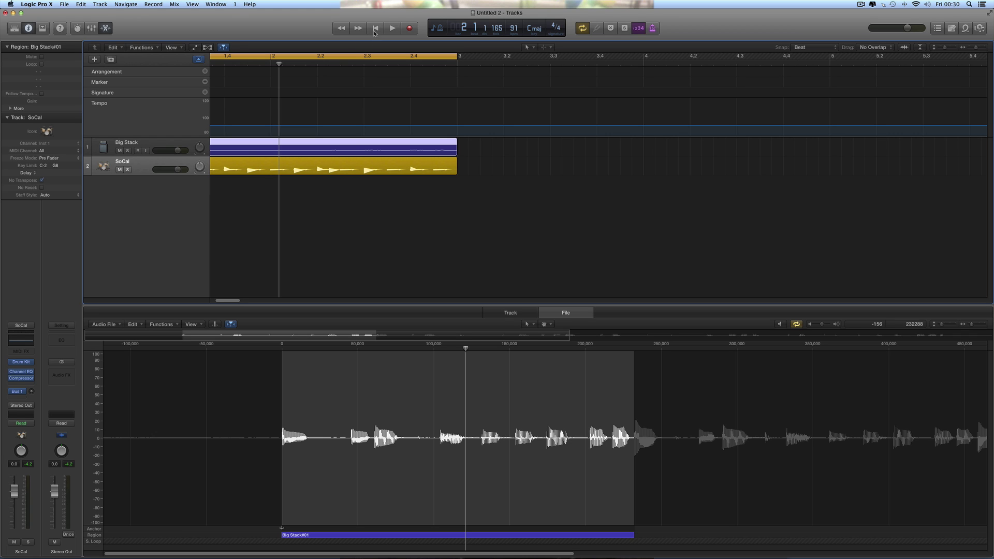
left_click(392, 29)
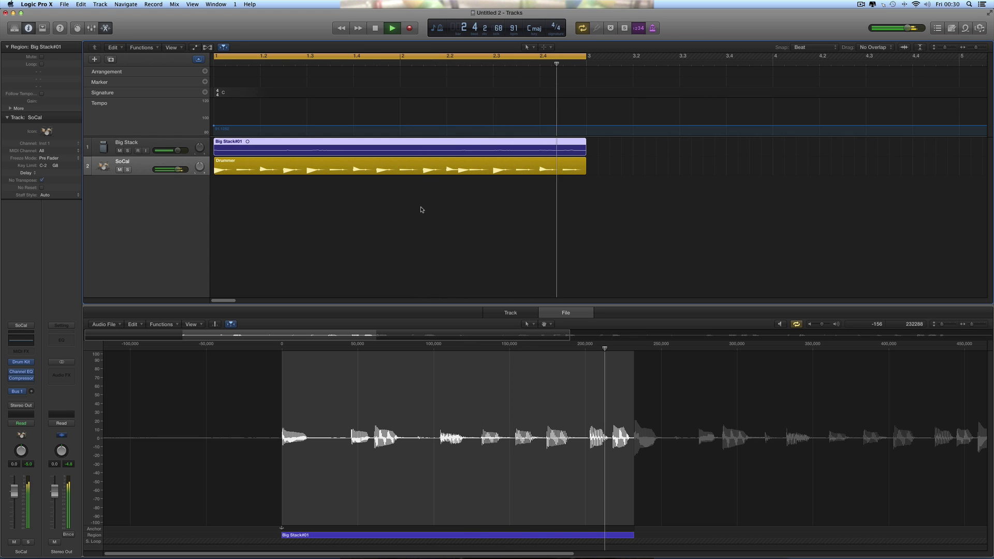
key("space")
Step: Turn off Follow for the Drummer region's kick and snare and audition the standard pattern
scroll(254, 189, "right", 1)
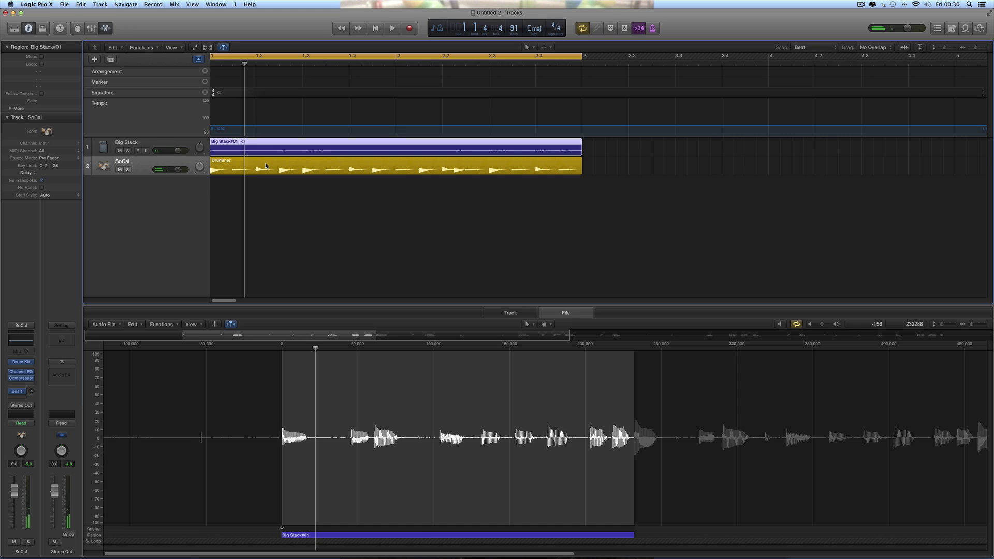
left_click(282, 167)
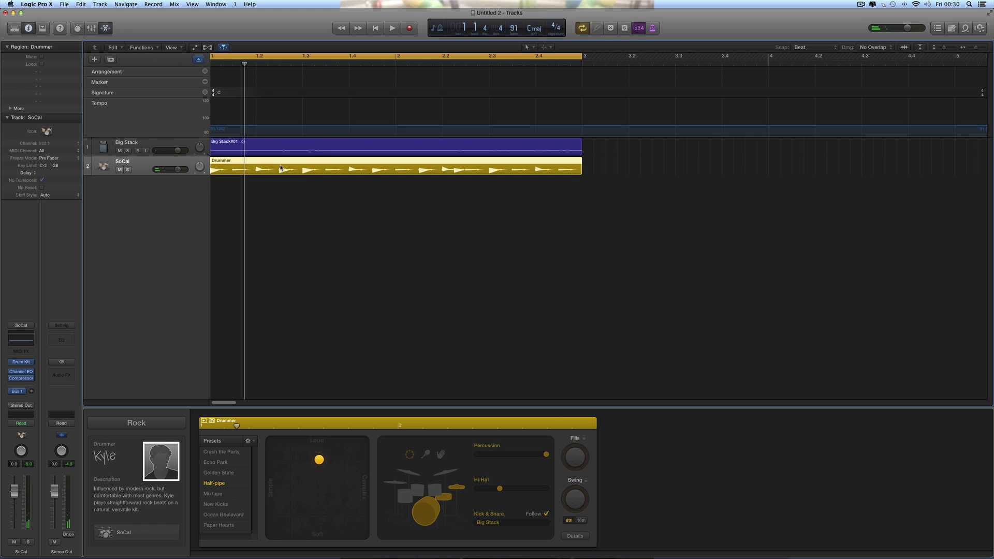
left_click(546, 515)
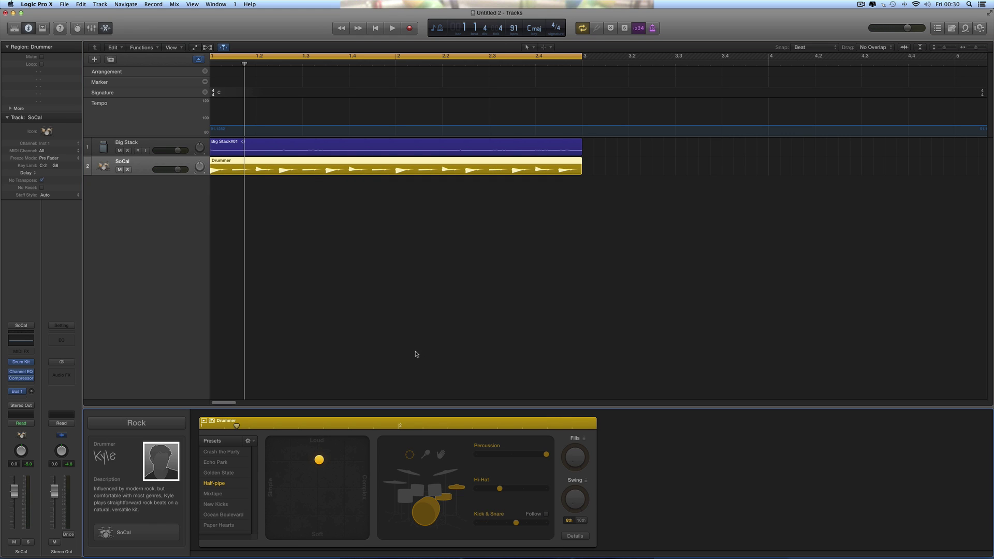
scroll(406, 310, "left", 1)
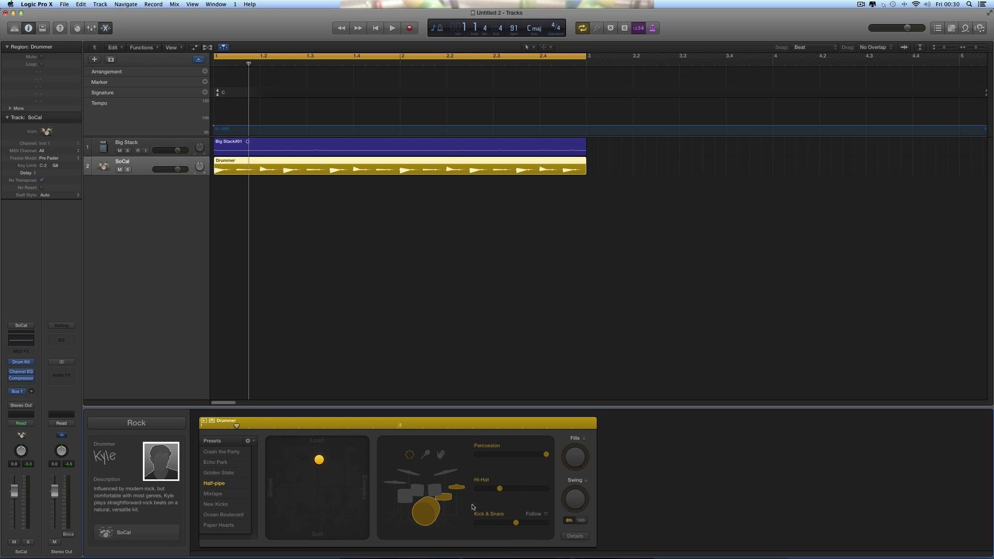
key("space")
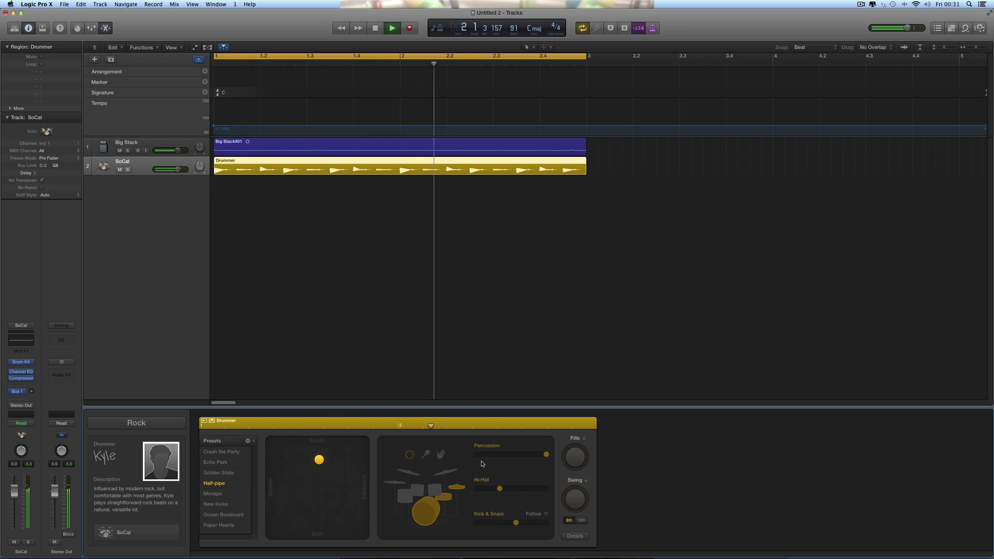
key("space")
Step: Lower the Kick & Snare variation to its minimum and audition the drum pattern against the bass
mouse_move(513, 527)
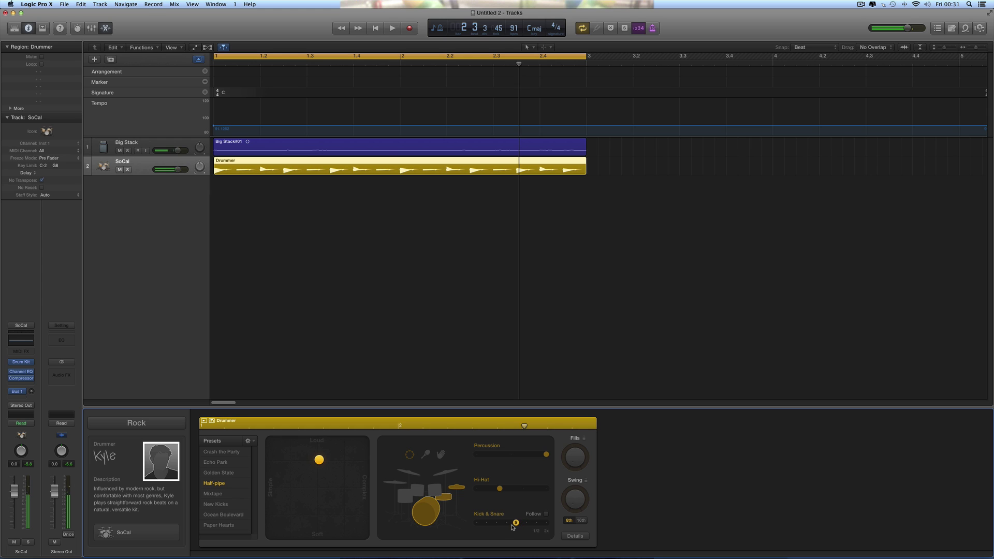
left_click_drag(513, 527, 476, 527)
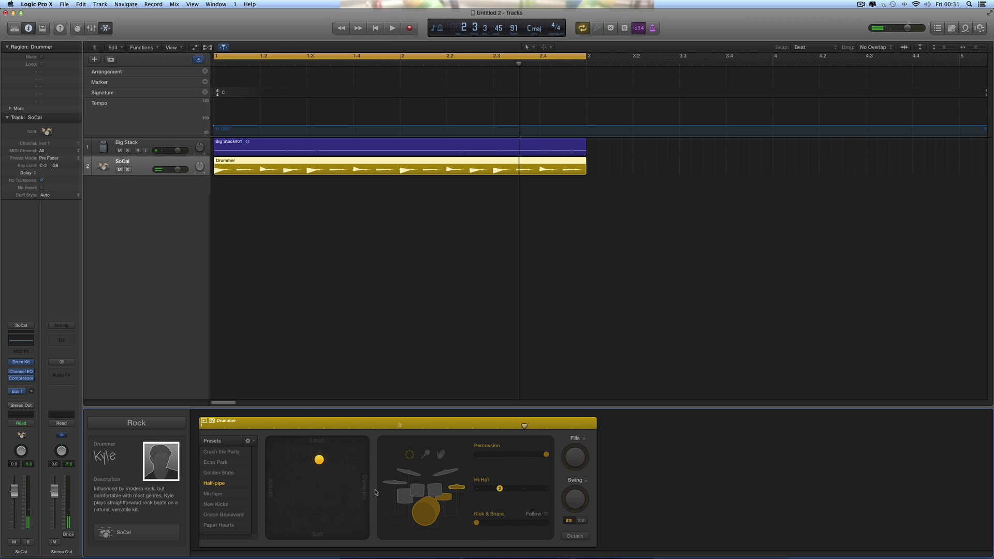
key("space")
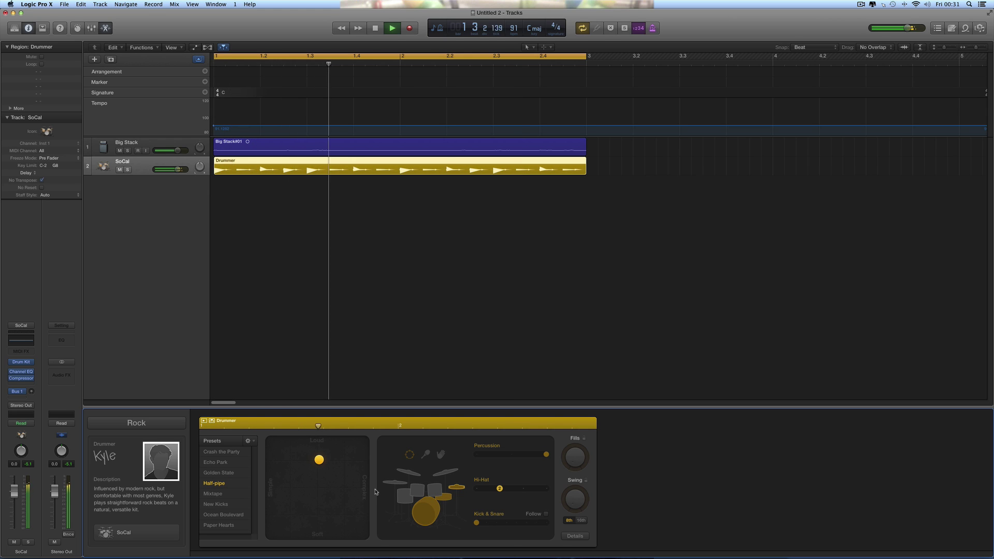
key("space")
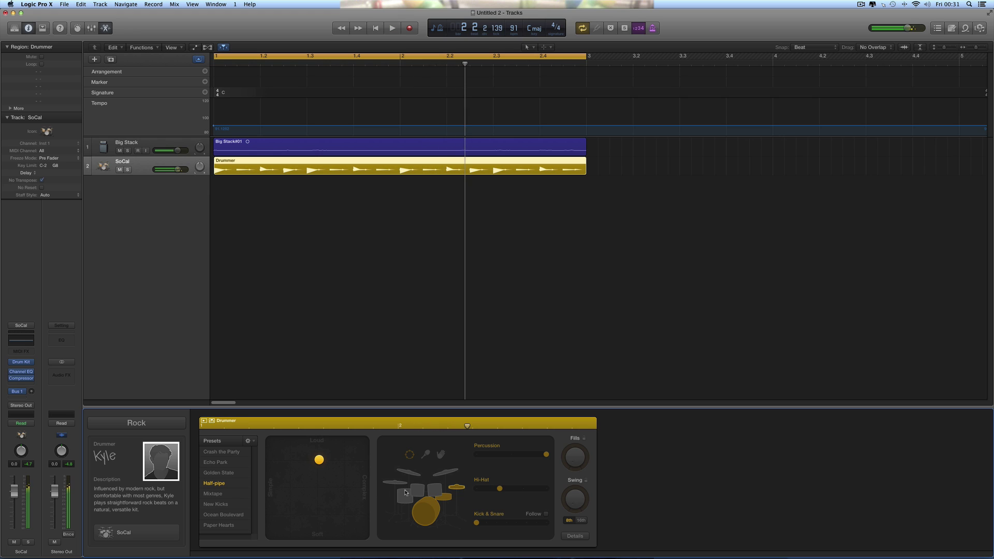
Step: Make the kick and snare follow Big Stack again, play the result, and select the Big Stack region
left_click(547, 515)
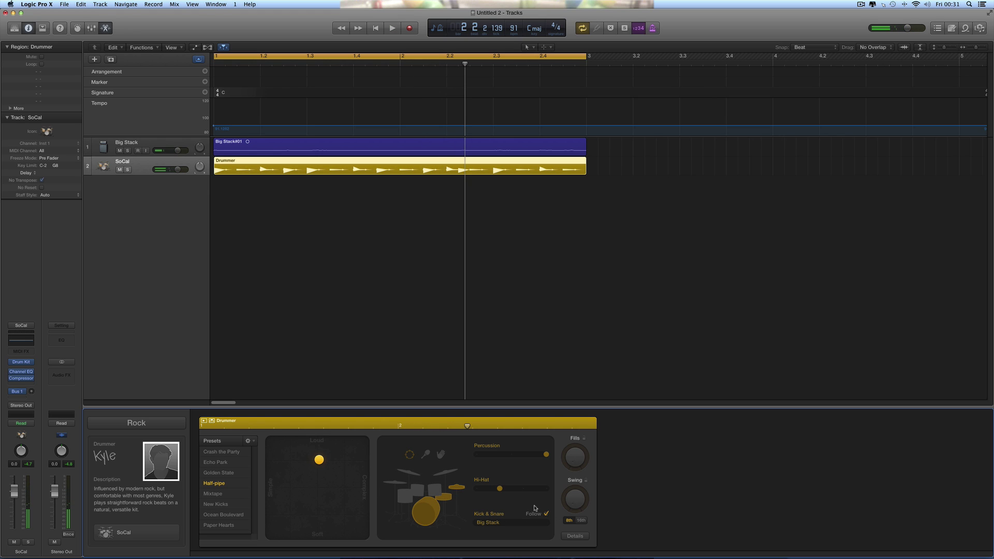
key("space")
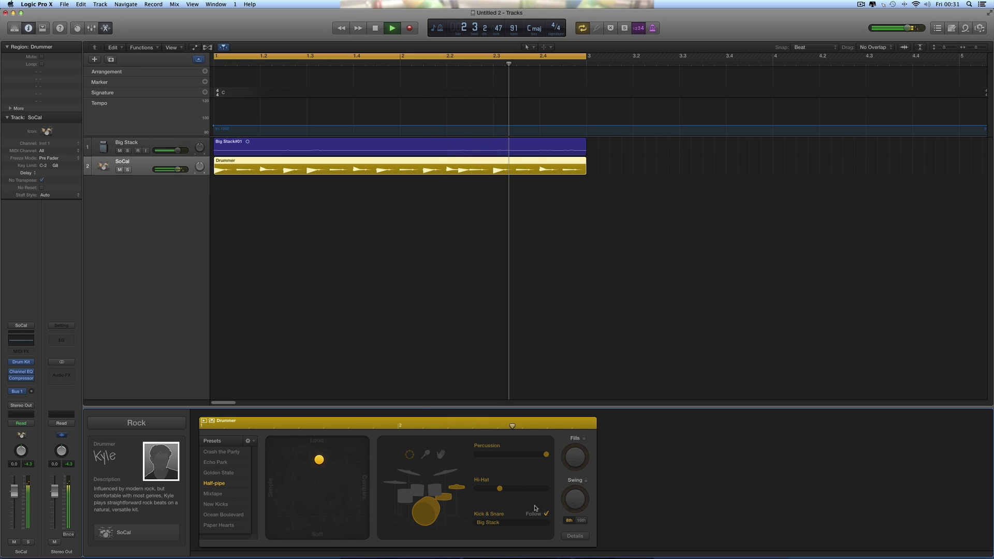
key("space")
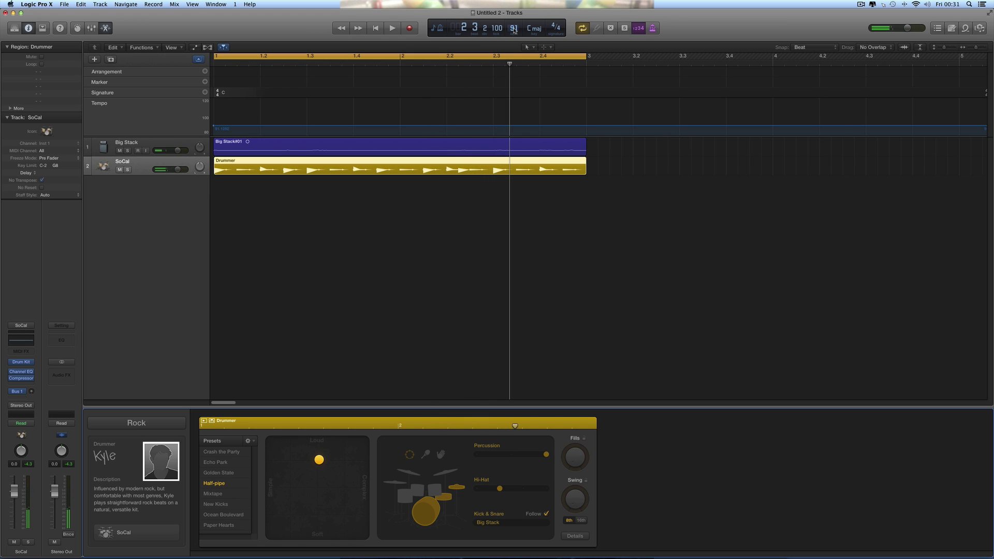
left_click(530, 153)
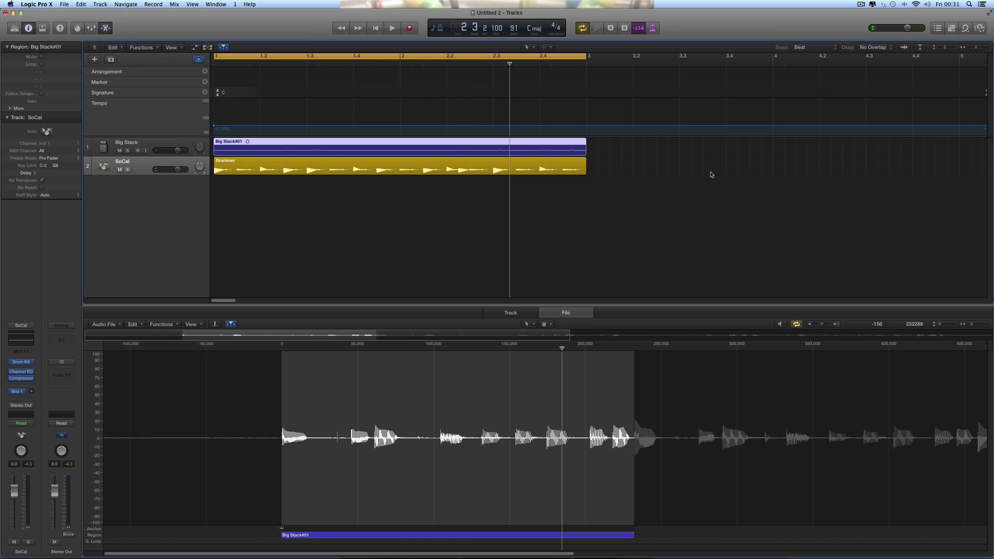
Step: Close the audio file editor and enlarge the Big Stack track so its bass waveform is easier to read
left_click(970, 48)
left_click(969, 48)
left_click(969, 49)
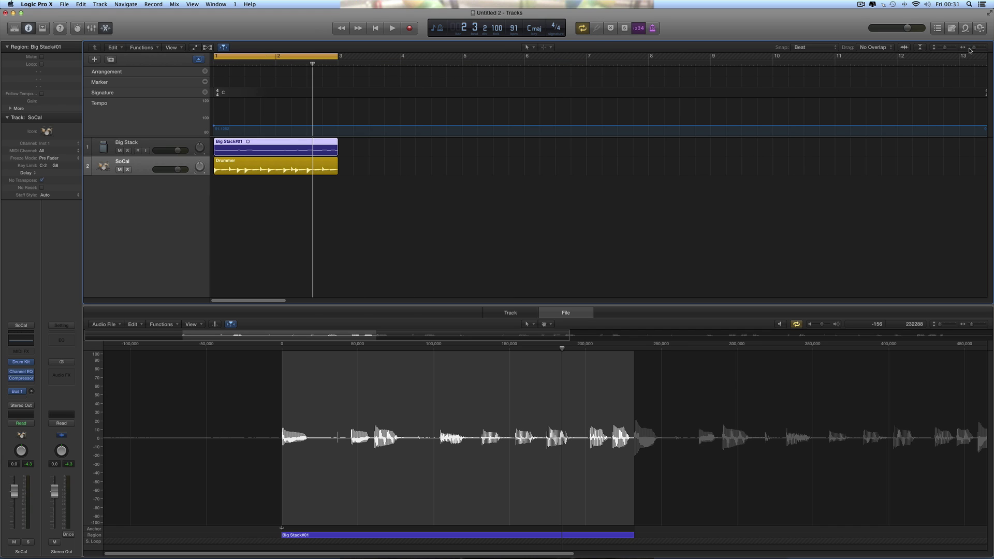
left_click(106, 28)
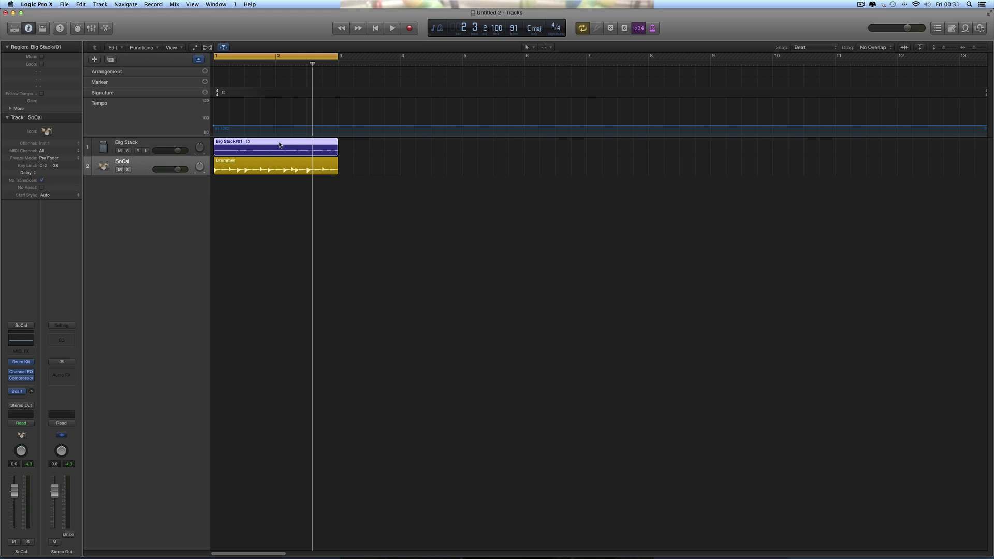
left_click_drag(974, 47, 976, 47)
scroll(582, 224, "left", 5)
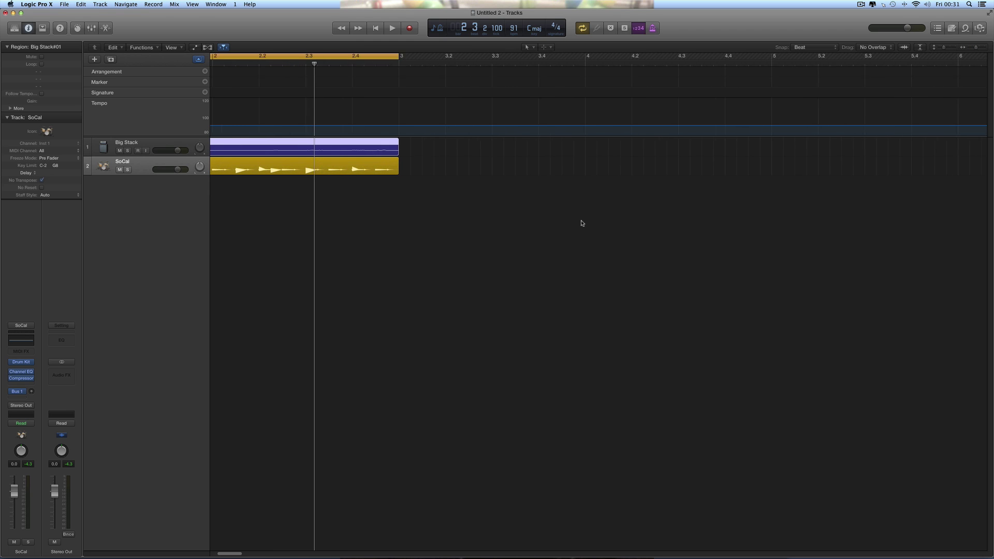
left_click_drag(145, 155, 145, 224)
Step: Show Flex controls, enable Flex on the Big Stack track and set its Flex mode to Monophonic
left_click(207, 47)
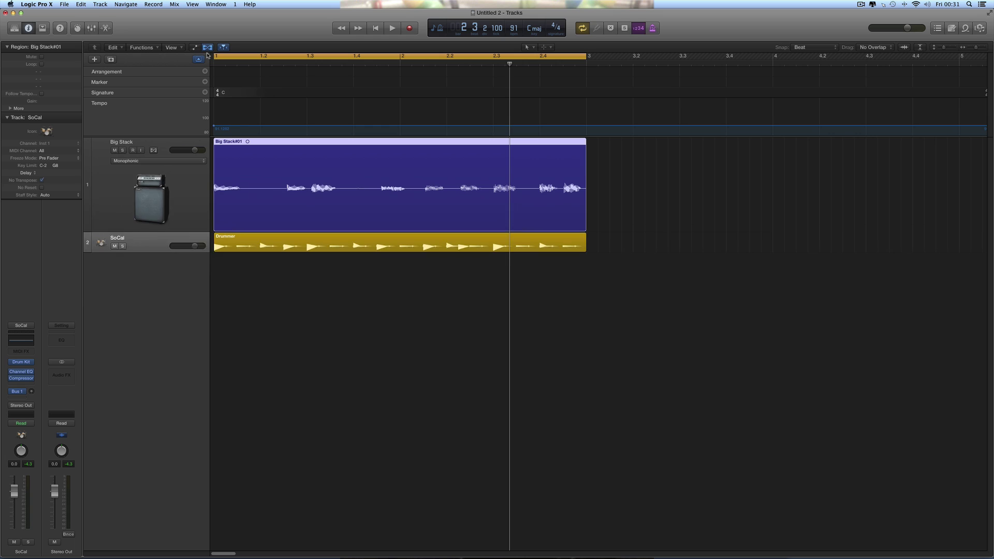
left_click(153, 151)
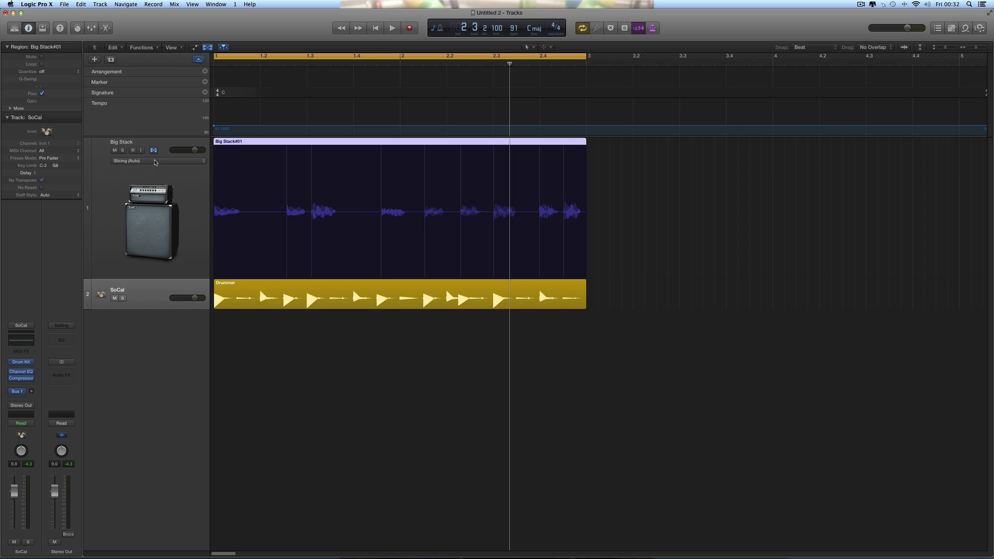
left_click(155, 161)
left_click(135, 153)
Step: Play the bass and drums together to compare the timing of the first bass notes with the drum hits
left_click(979, 53)
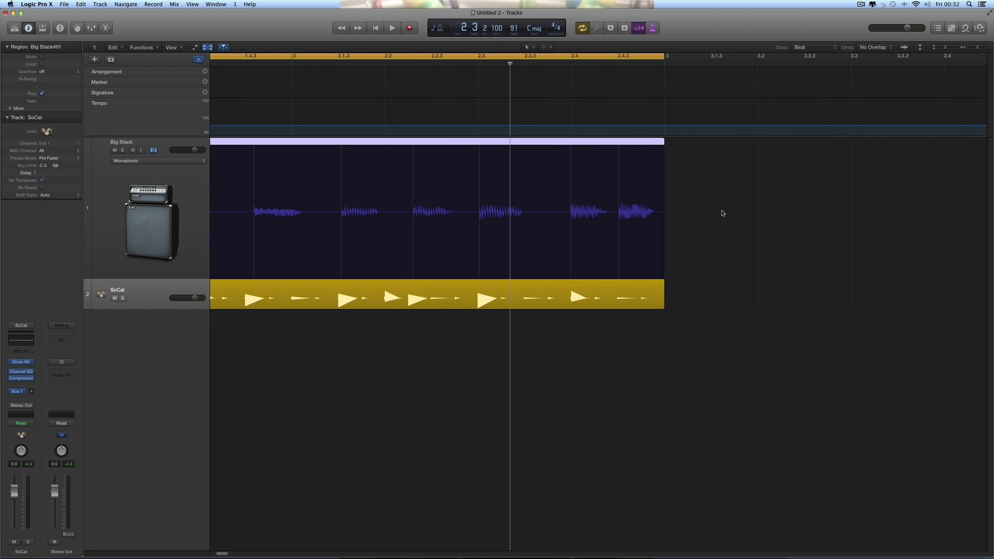
scroll(723, 213, "left", 5)
scroll(723, 213, "left", 3)
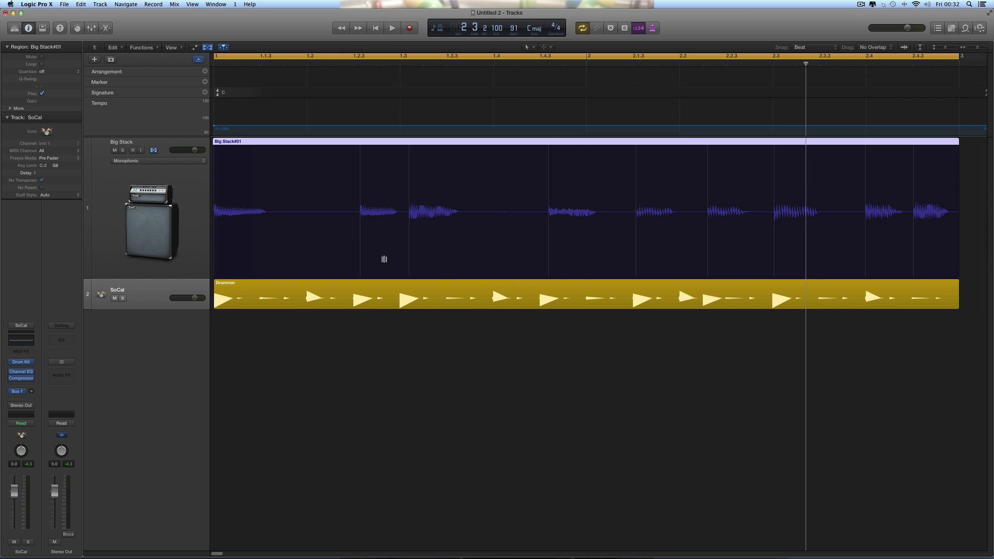
key("space")
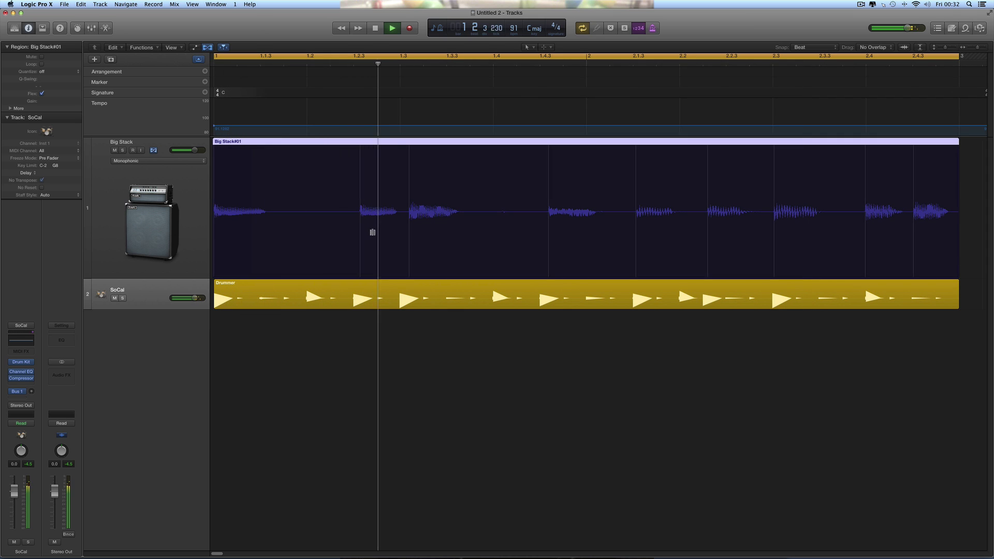
key("space")
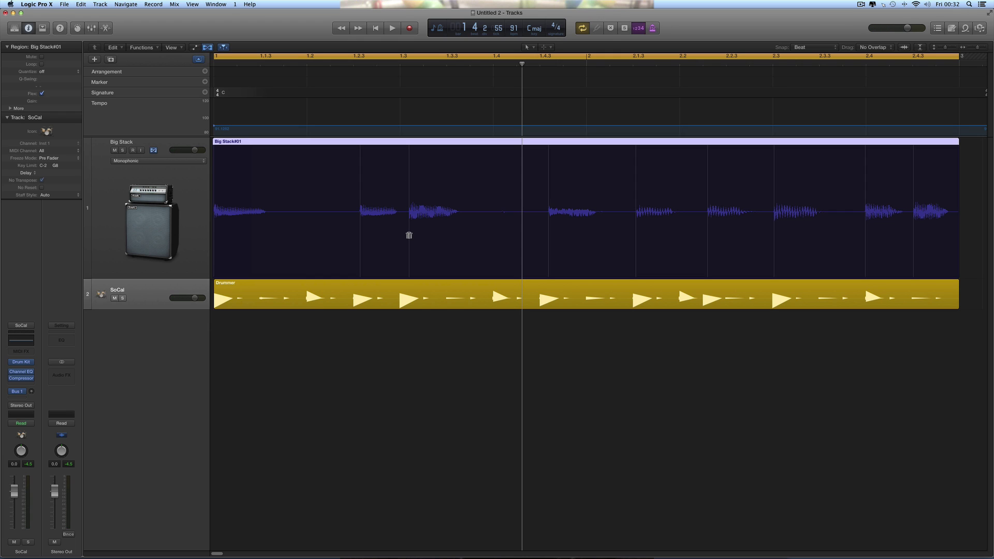
Step: Move the third bass note's flex marker back onto beat 1.3 and audition the result with the drums
left_click(409, 236)
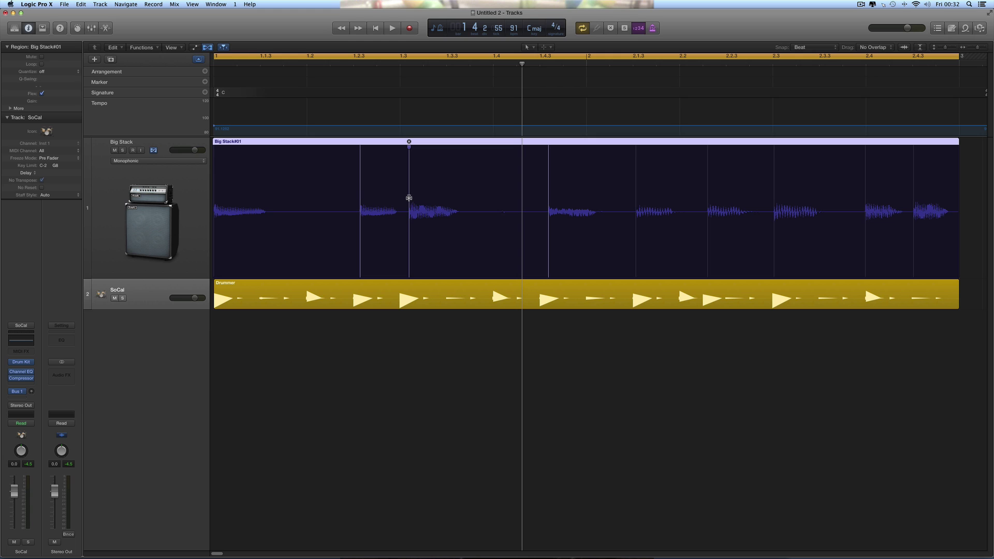
left_click_drag(409, 196, 401, 196)
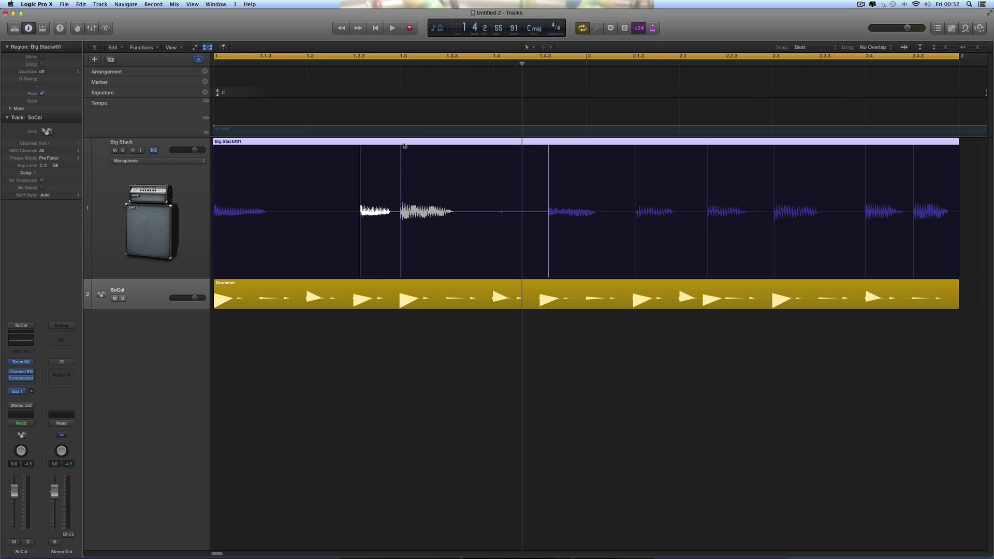
key("space")
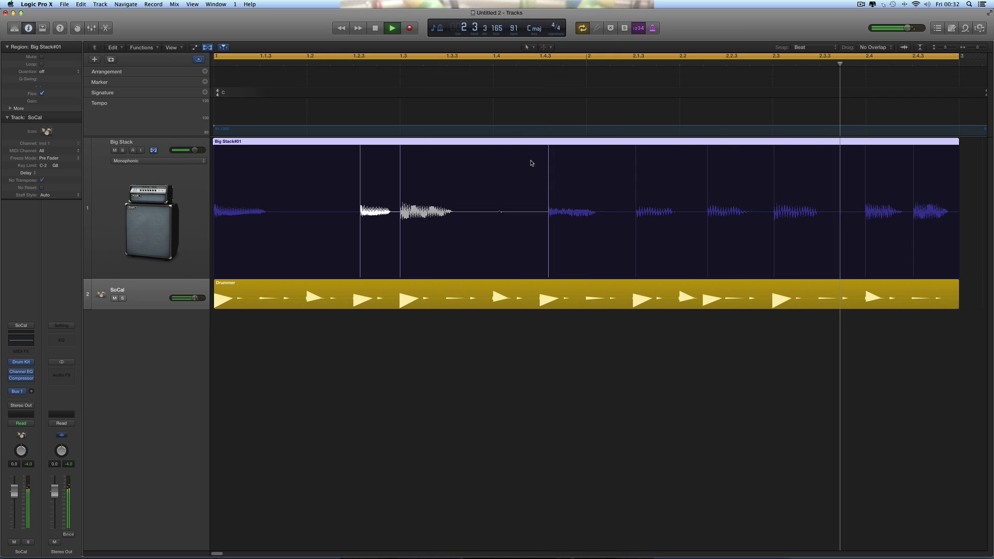
key("space")
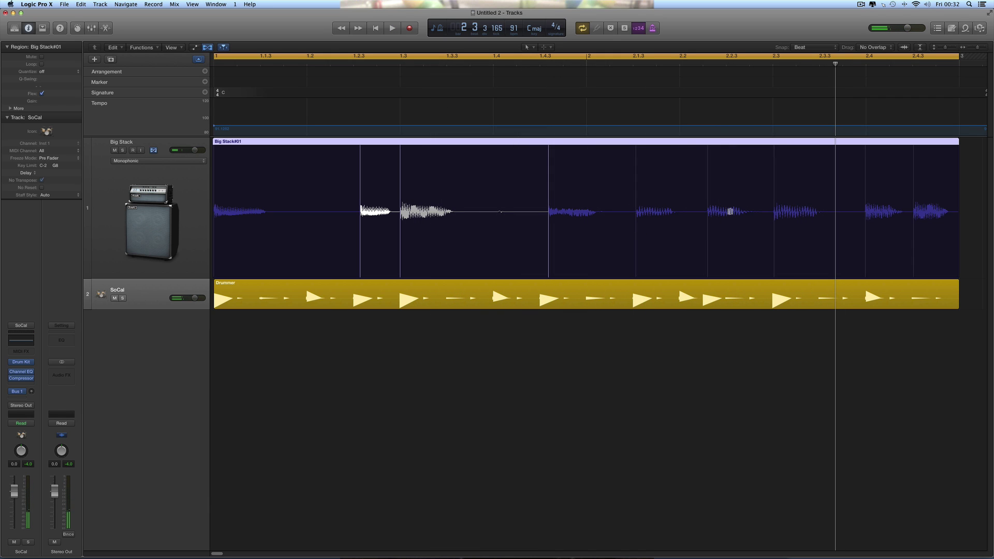
scroll(718, 212, "right", 1)
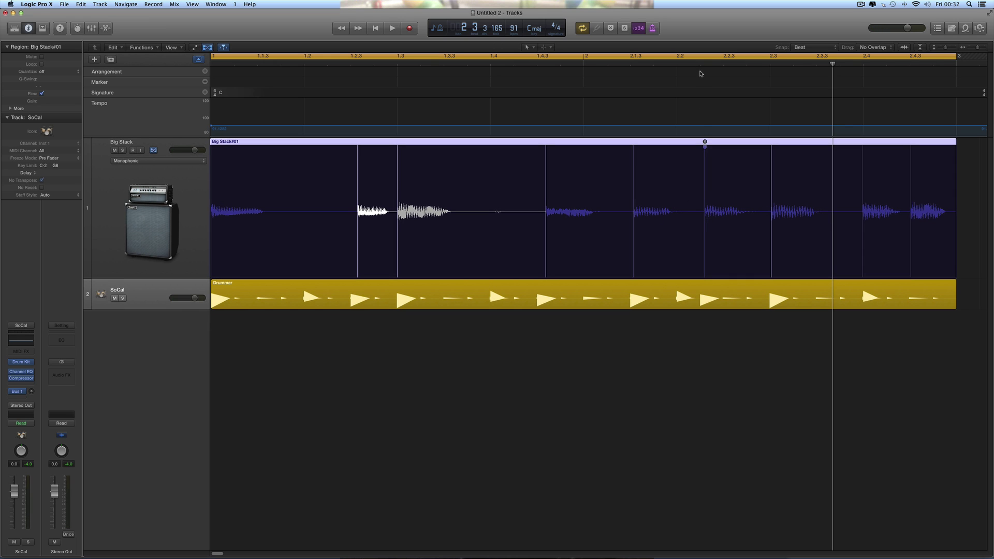
left_click_drag(705, 154, 721, 155)
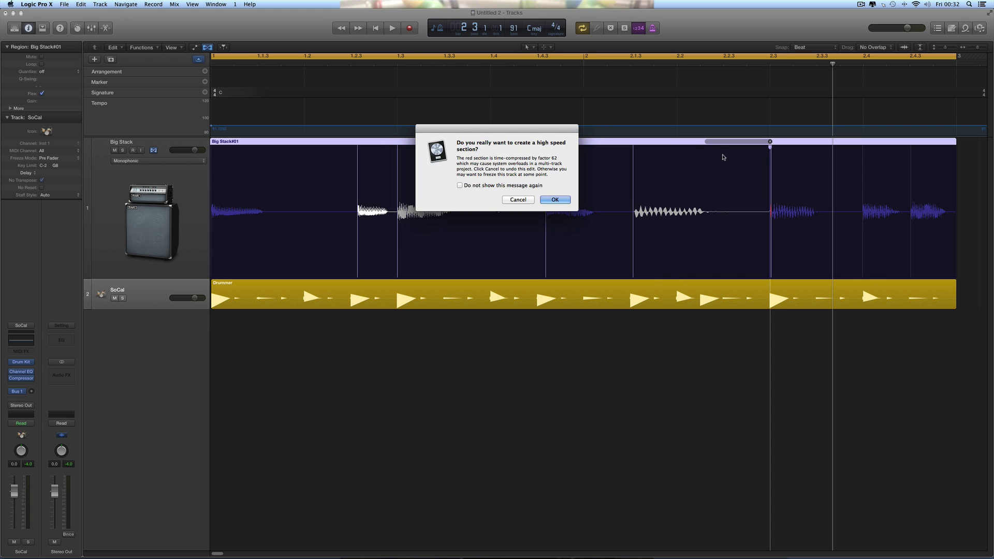
left_click(518, 200)
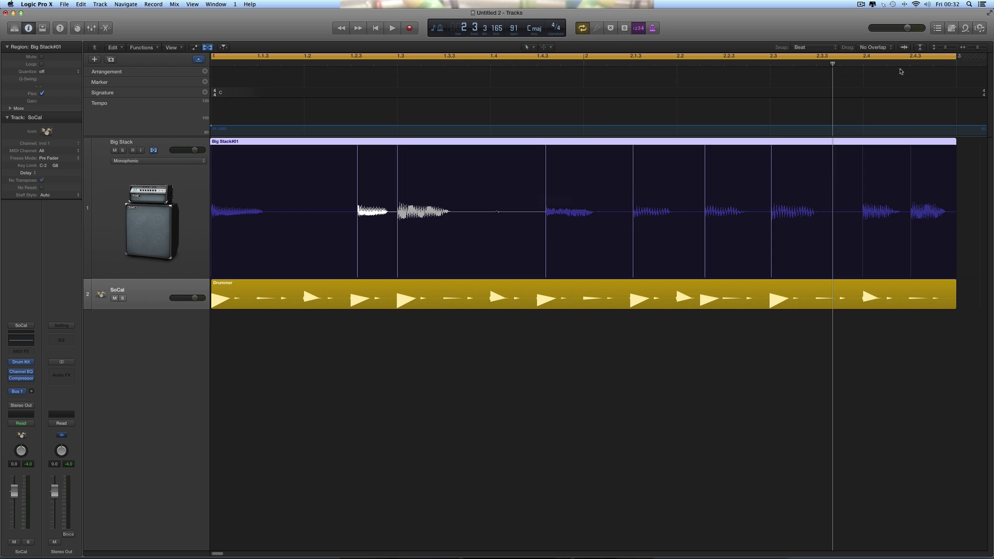
Step: Set snapping to Division and move the sixth bass note's flex marker to the division midway between 2.2 and 2.2.3
left_click(808, 47)
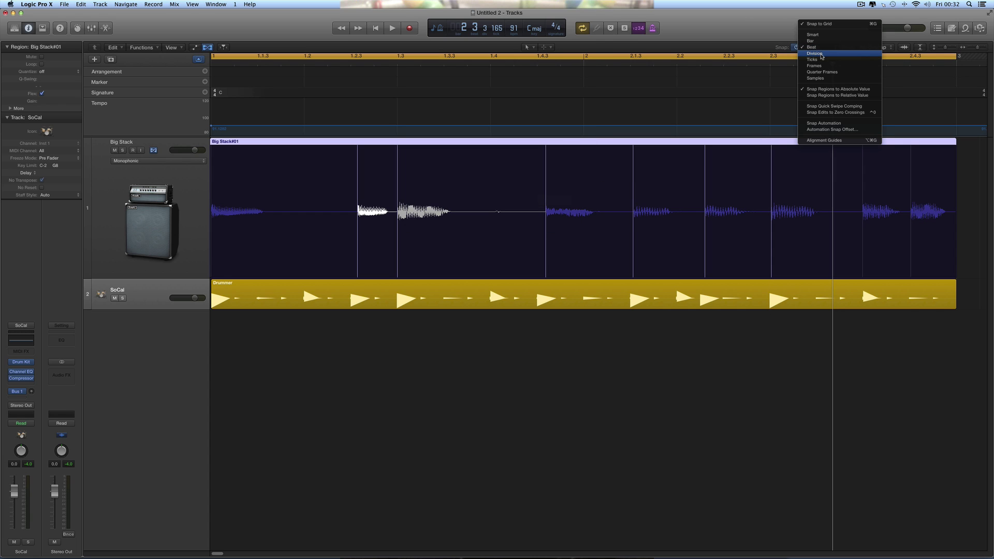
left_click(815, 54)
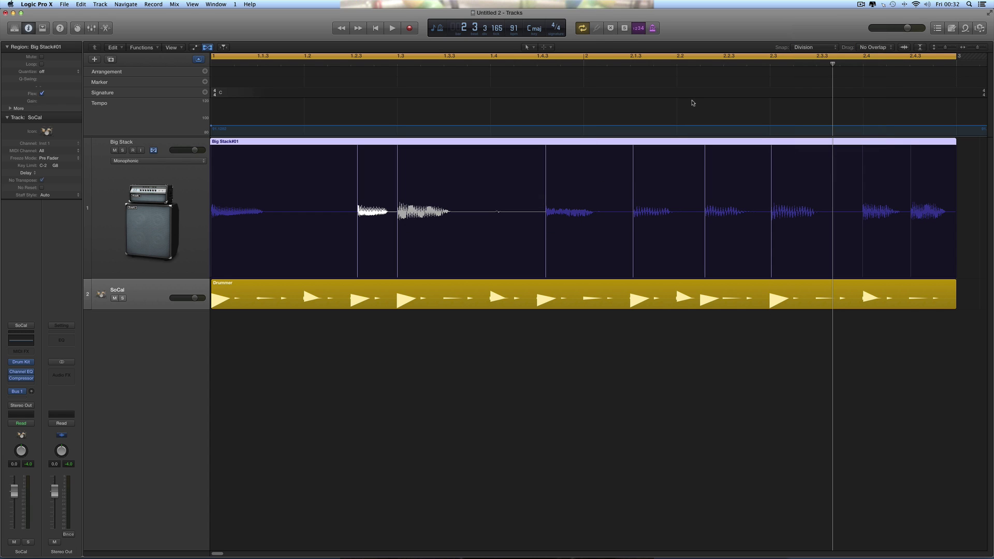
left_click(705, 172)
left_click_drag(705, 172, 704, 172)
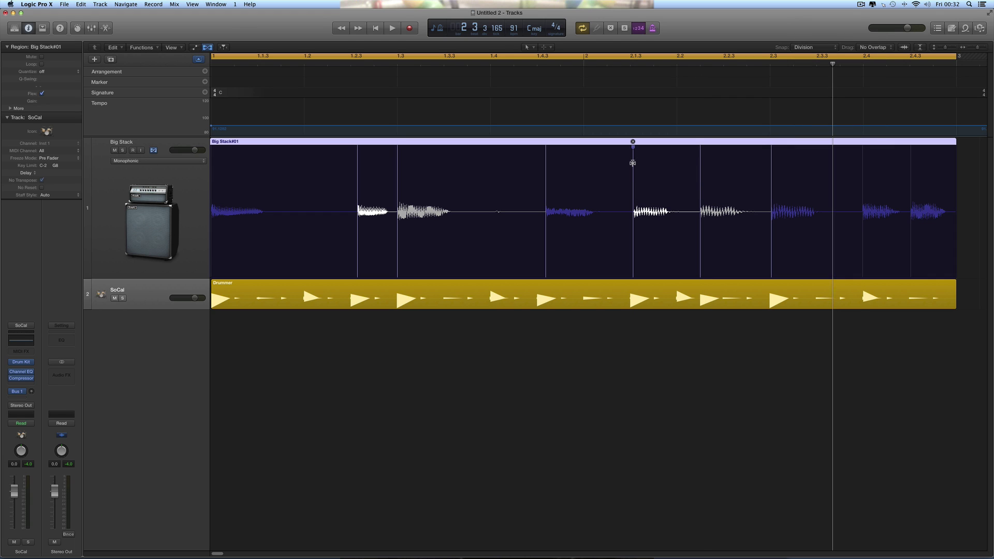
Step: Snap the flex markers of the fifth, fourth and second bass notes to 2.1.3, 1.4.3 and 1.2.3
left_click_drag(634, 155, 618, 170)
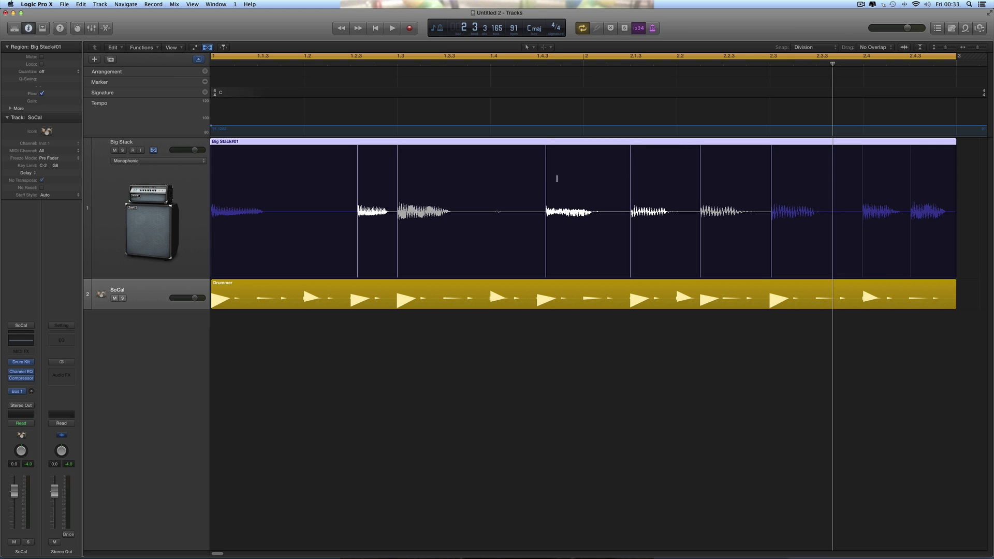
left_click_drag(546, 180, 545, 180)
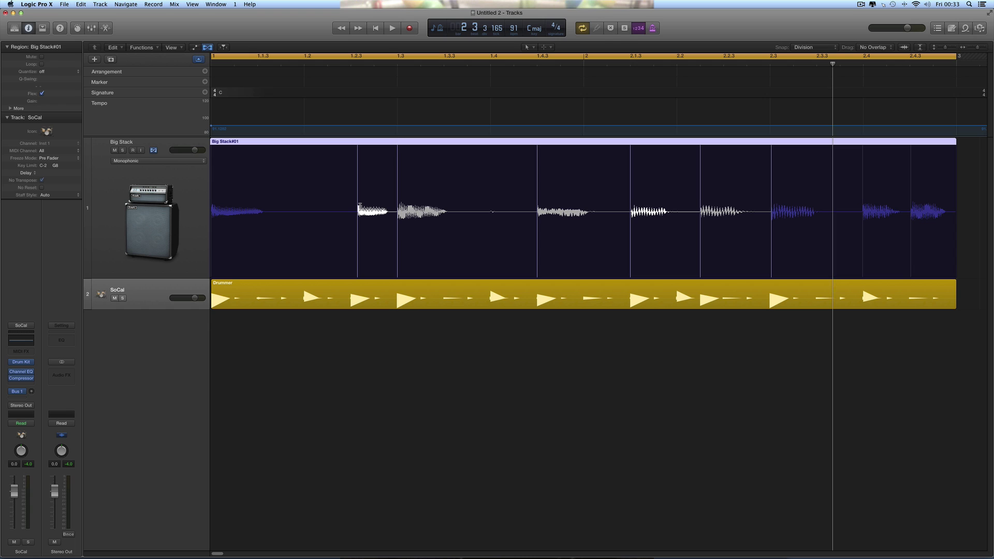
left_click_drag(359, 206, 351, 200)
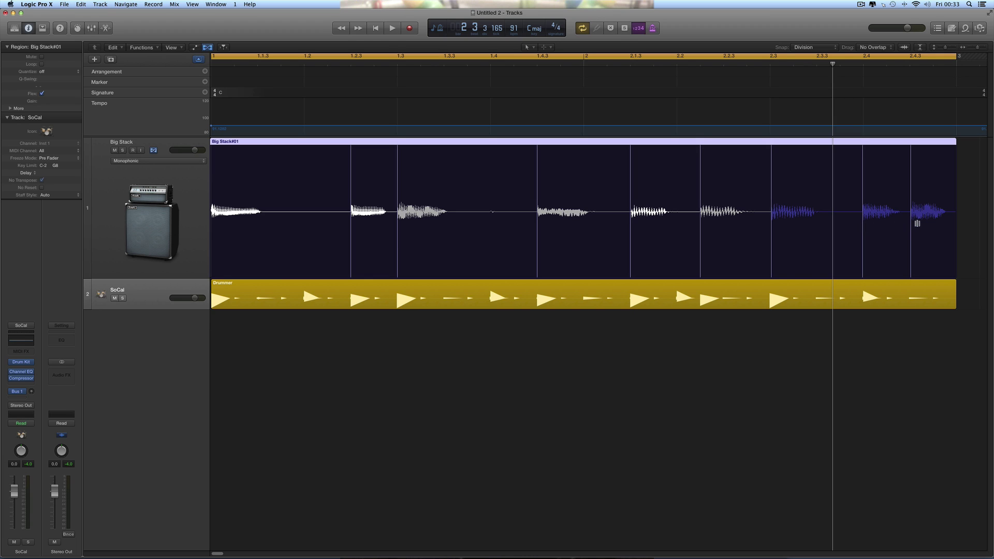
Step: Check the last two bass markers, align the seventh note's marker to beat 2.3 and play the bass with the drums
left_click(863, 192)
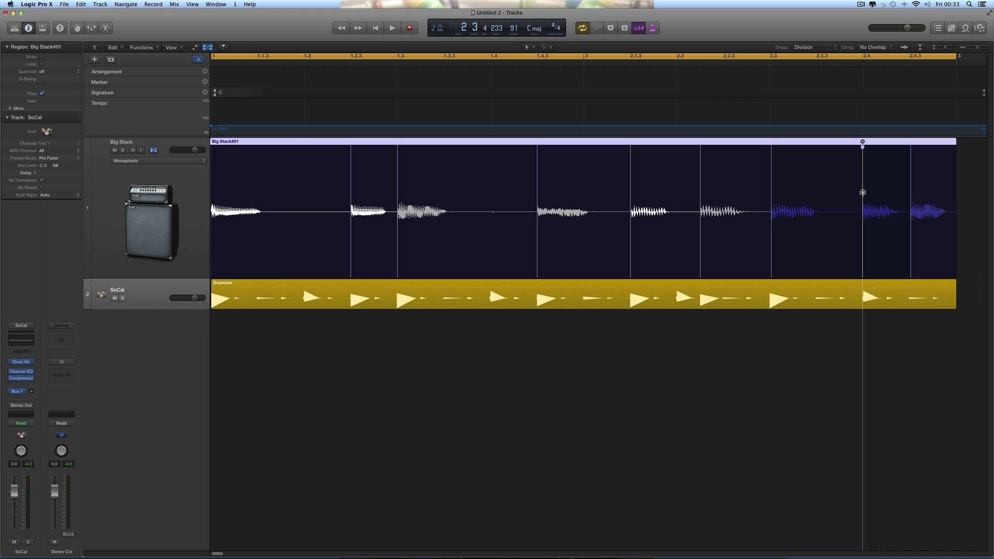
left_click(911, 193)
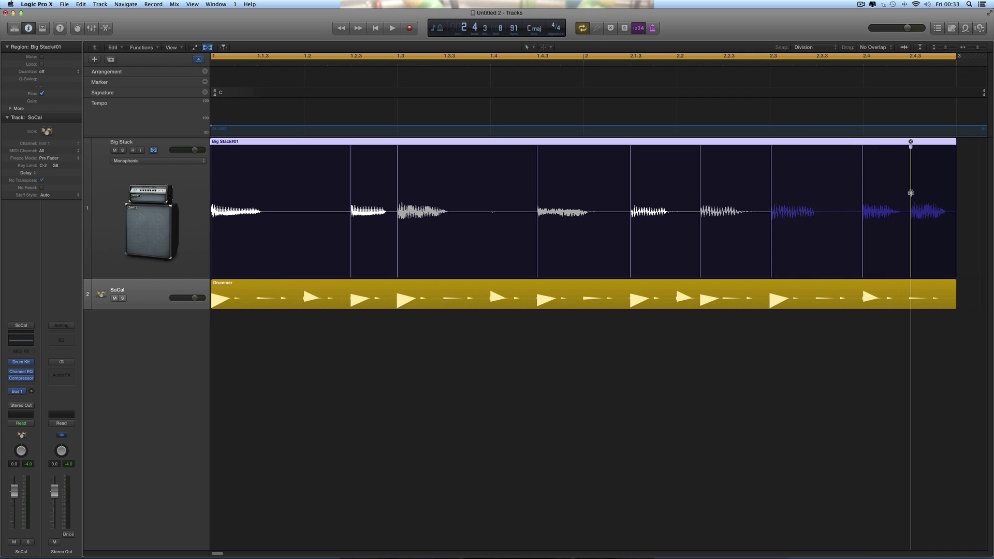
left_click(771, 195)
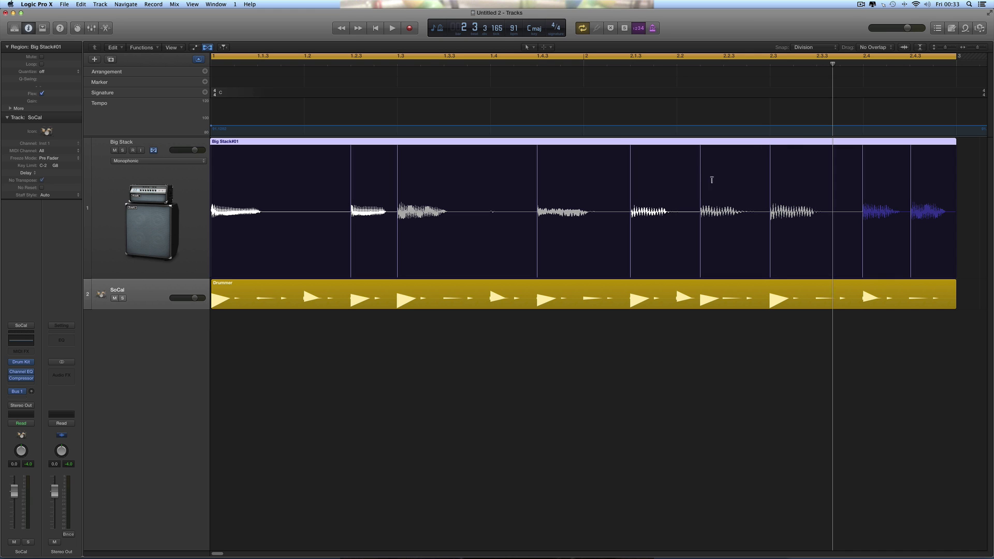
key("space")
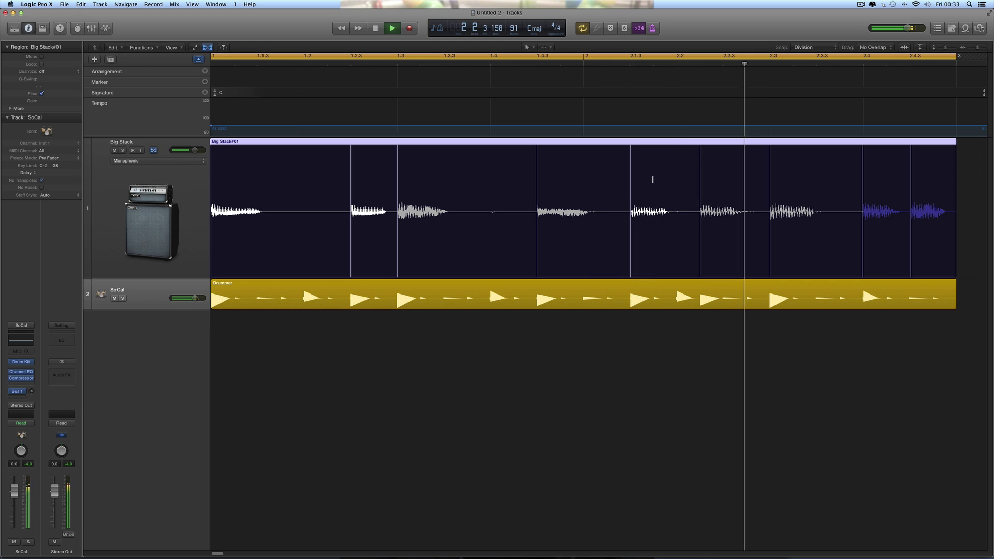
key("space")
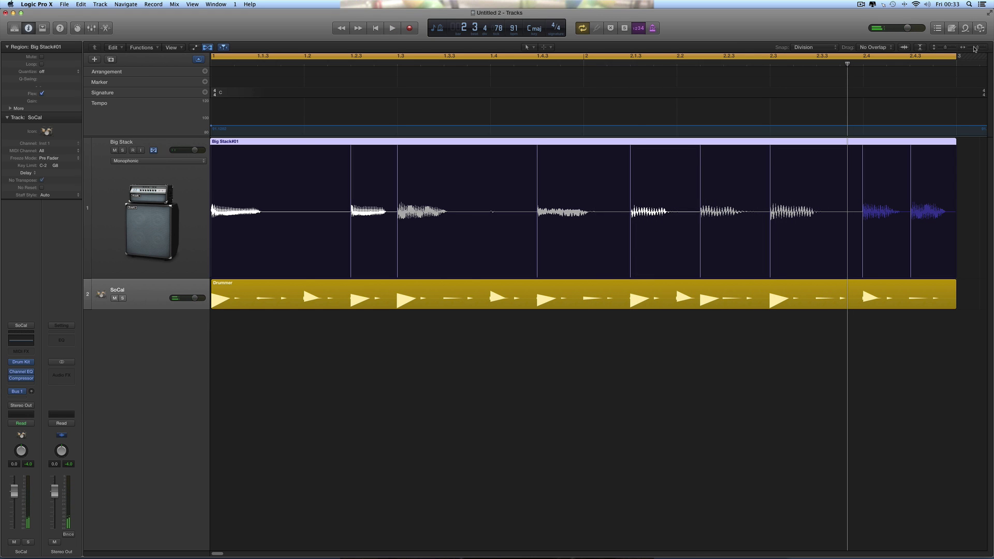
Step: Raise the project tempo to 100 BPM, select the Drummer region and play both tracks from the start
left_click_drag(974, 48, 971, 50)
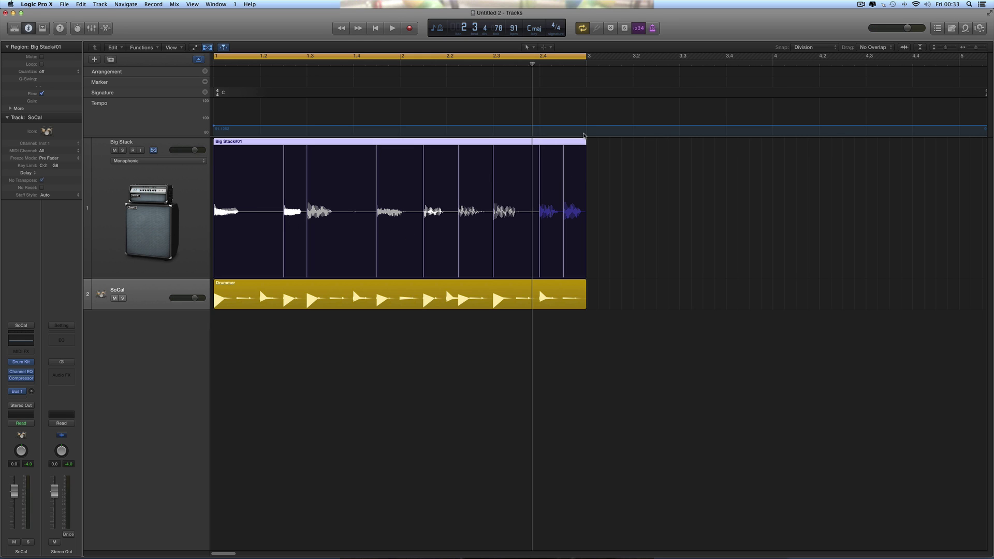
left_click_drag(514, 29, 514, 23)
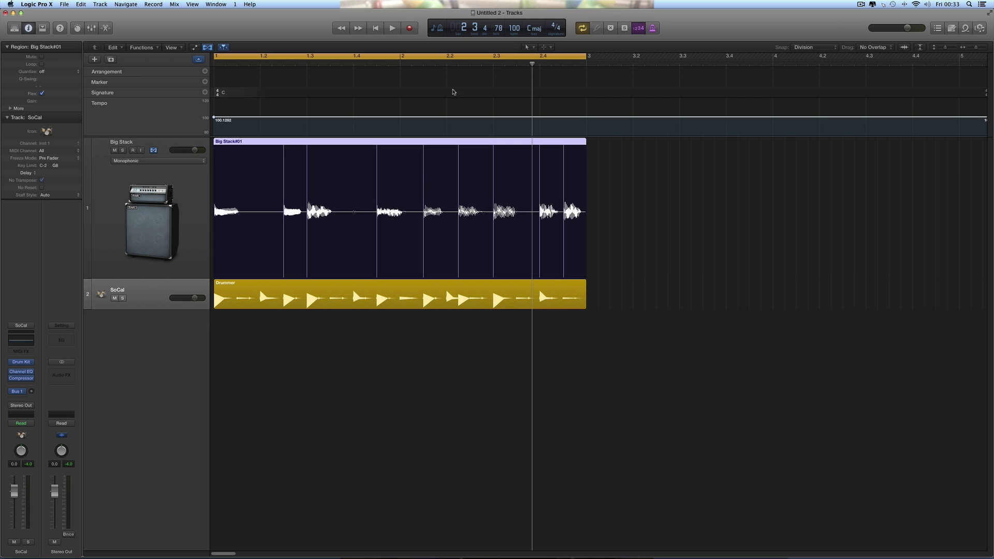
left_click(376, 30)
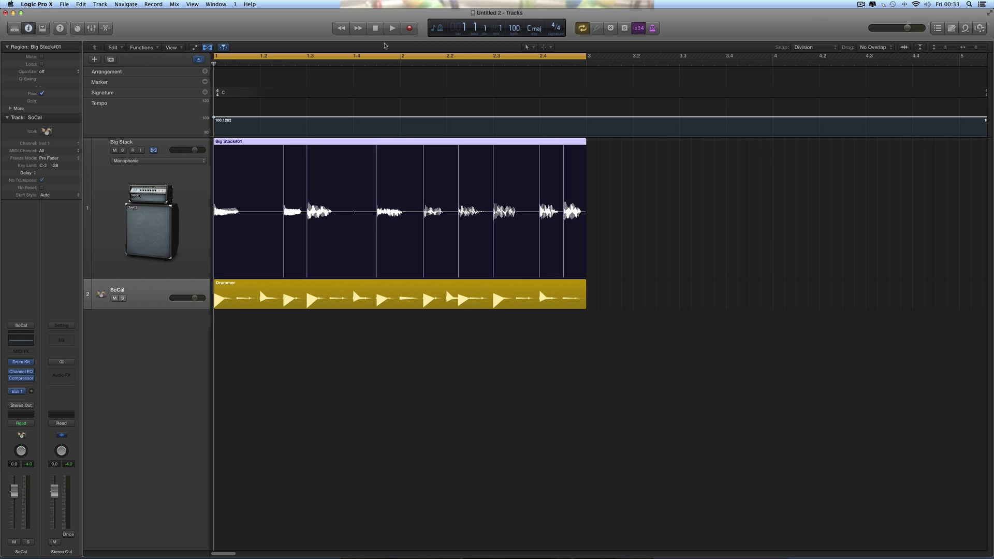
left_click(326, 287)
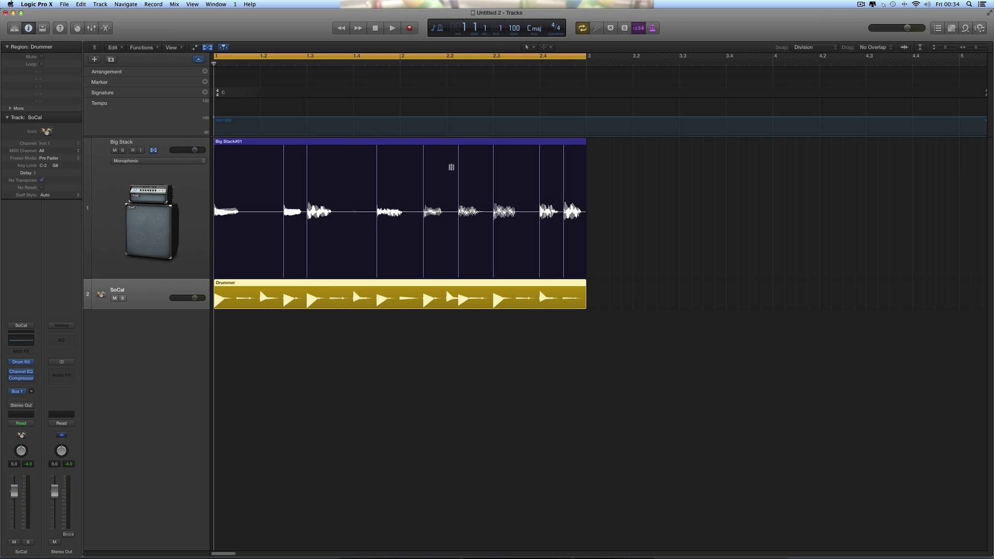
left_click(392, 29)
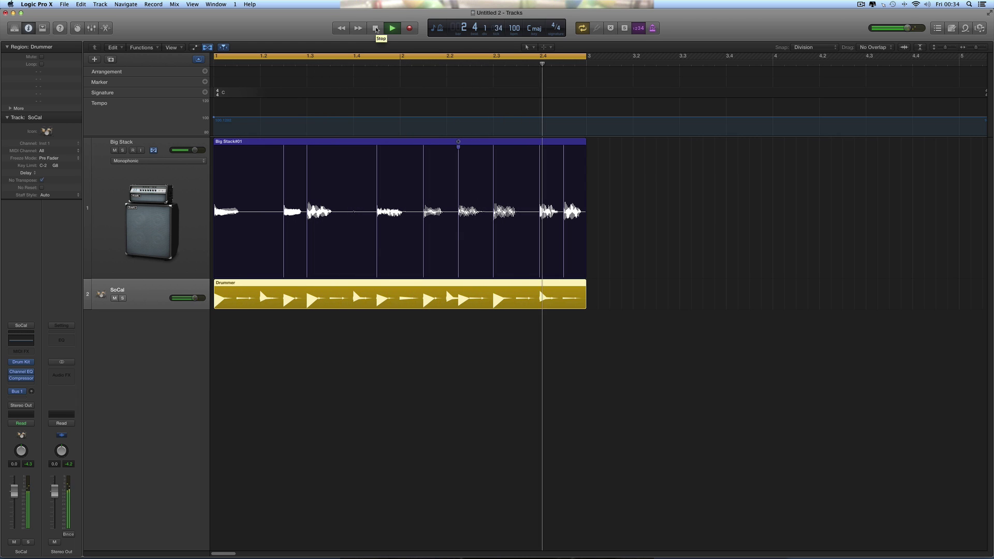
left_click(376, 30)
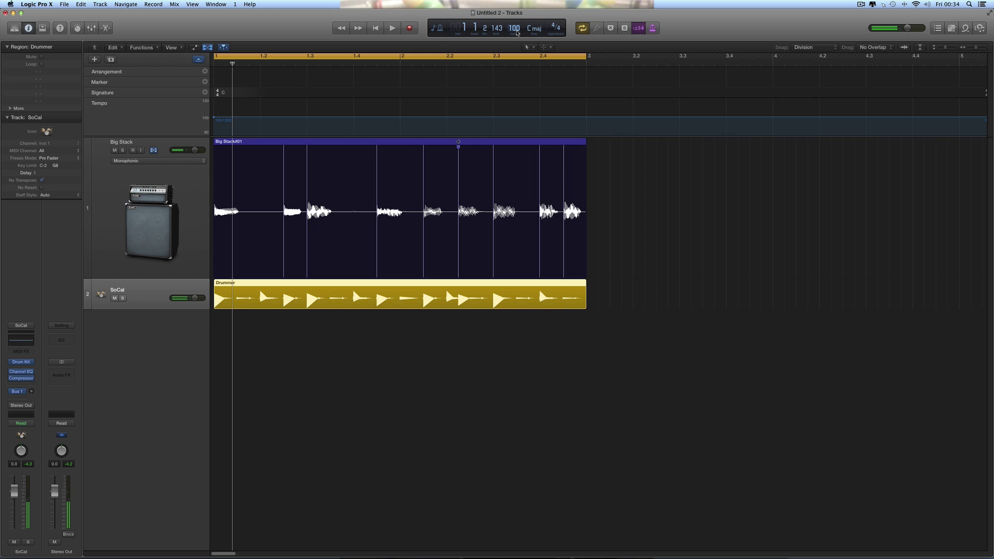
Step: Raise the project tempo to 110 BPM and play the bass and drums together
left_click_drag(514, 28, 514, 18)
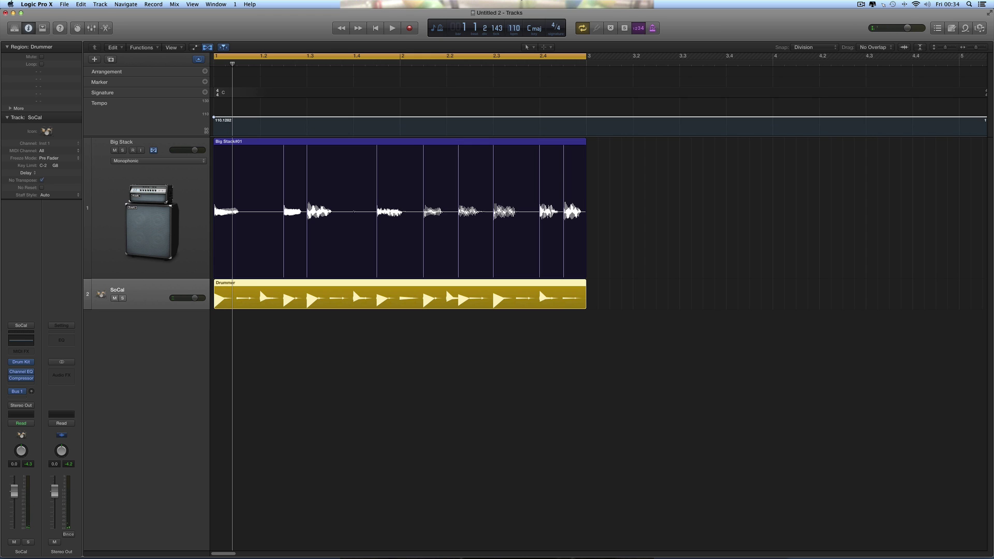
left_click(393, 32)
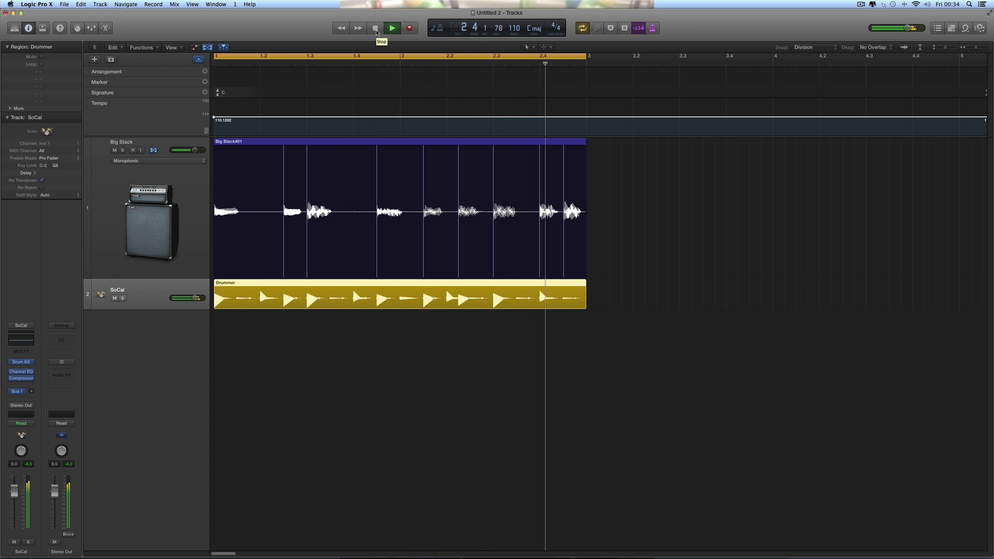
Step: Lower the project tempo to 106 BPM, return to the start and play the bass and drums together
left_click(377, 32)
left_click_drag(517, 33, 516, 35)
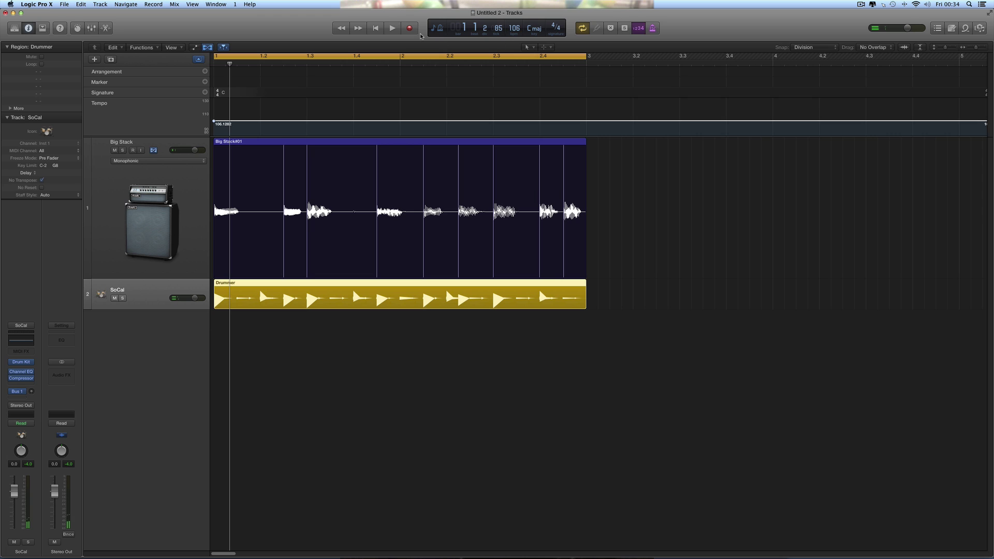
left_click(376, 30)
left_click(392, 30)
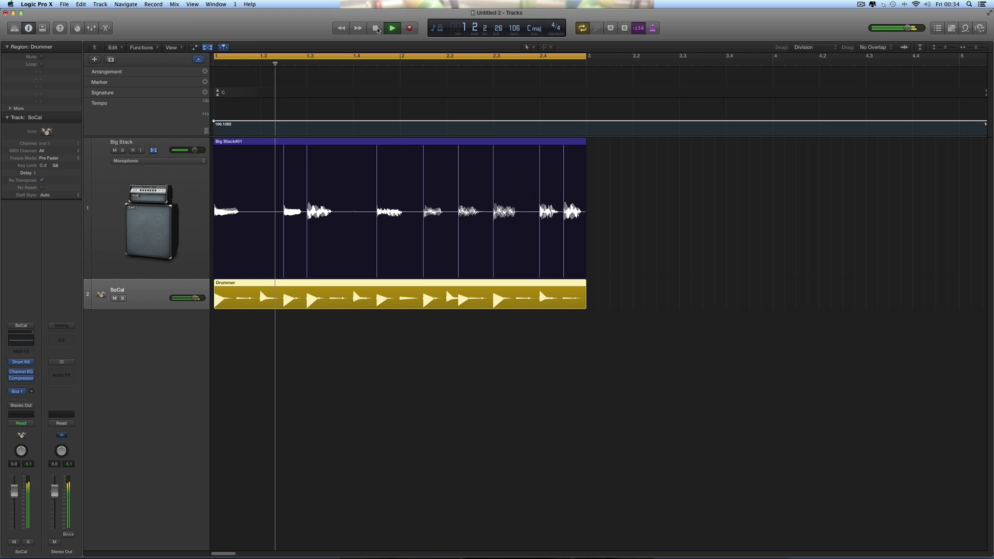
left_click(376, 30)
Step: Lower the project tempo to 102 BPM and play both tracks from the start, stopping playback after checking the match
left_click_drag(516, 30, 515, 33)
left_click(375, 28)
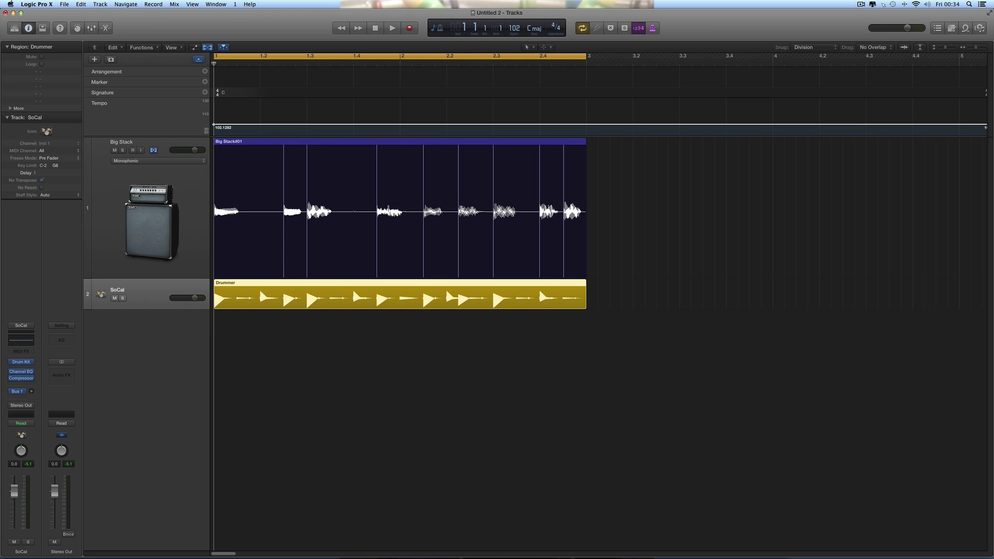
left_click(392, 29)
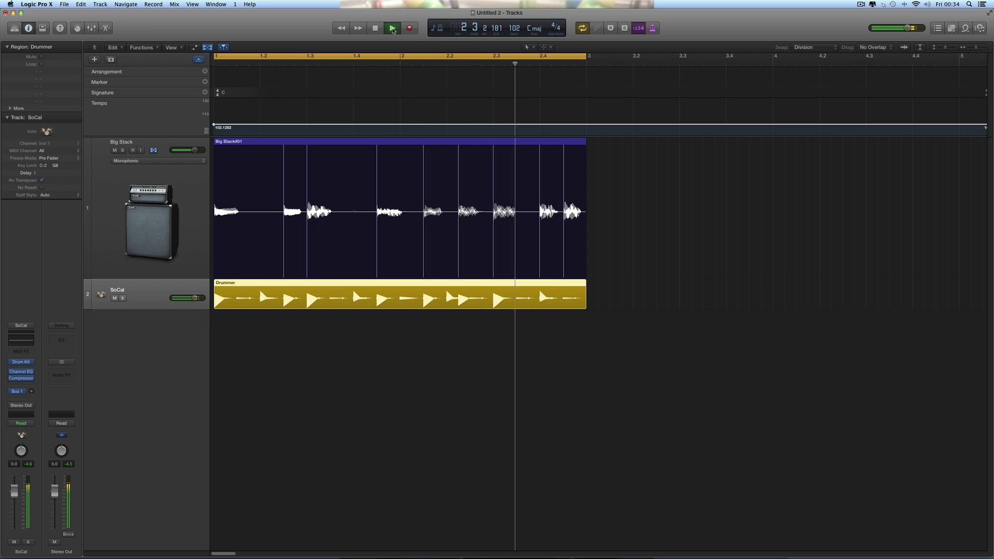
left_click(376, 29)
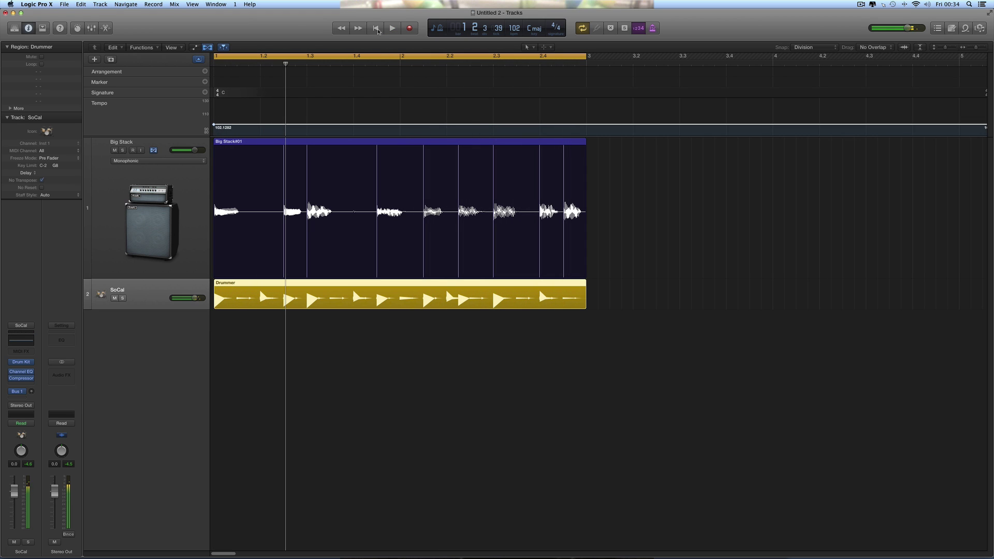
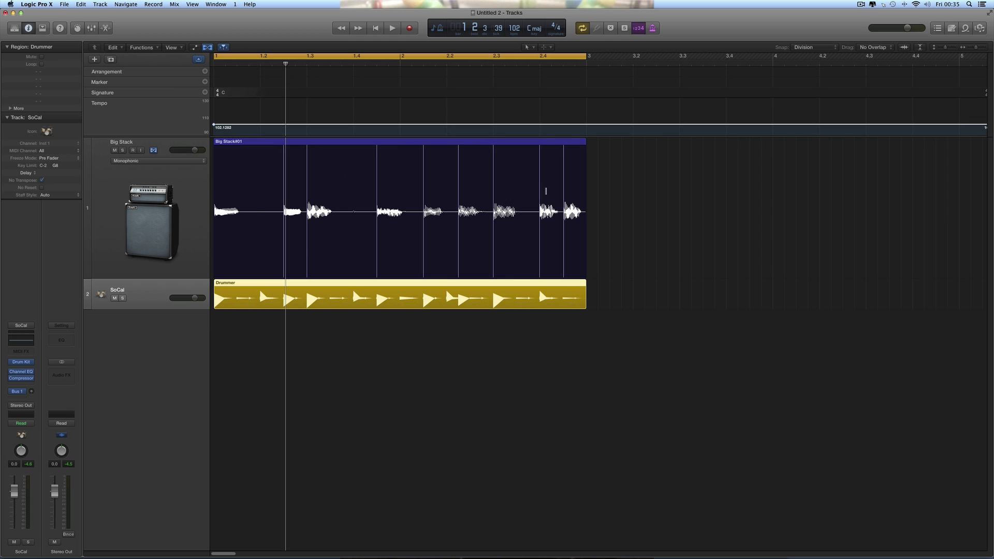
Step: Play the flexed bass with the Drummer region once more and stop playback in bar 2
left_click(970, 49)
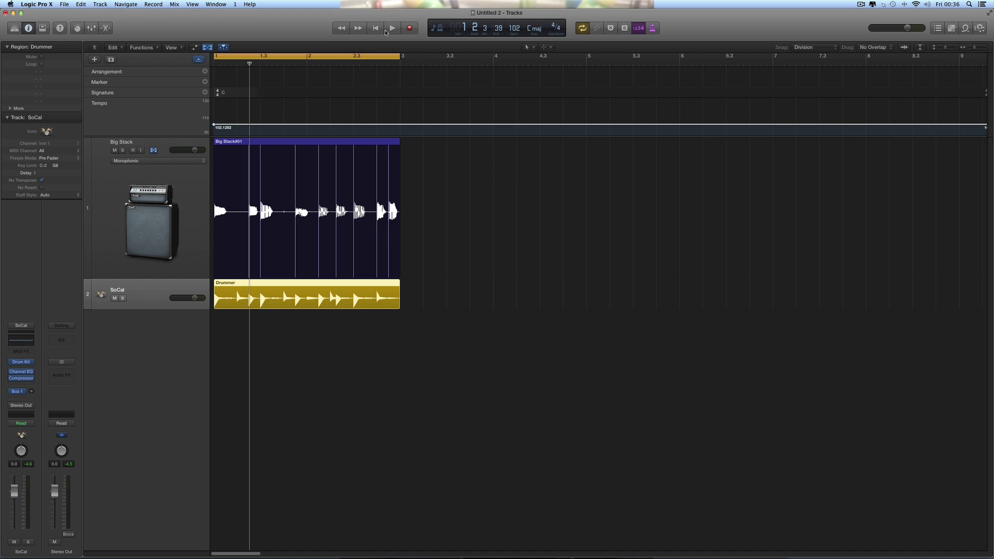
key("space")
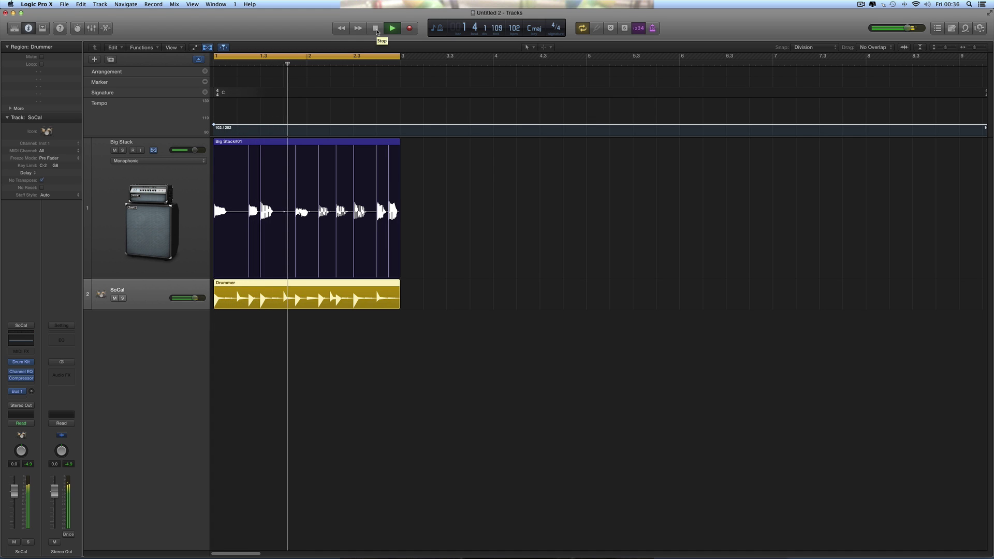
left_click(376, 30)
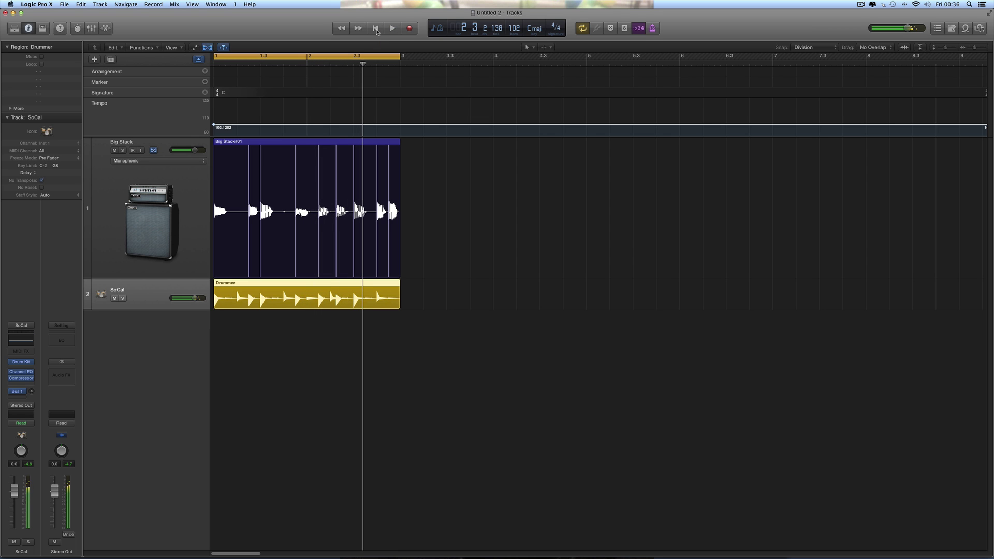